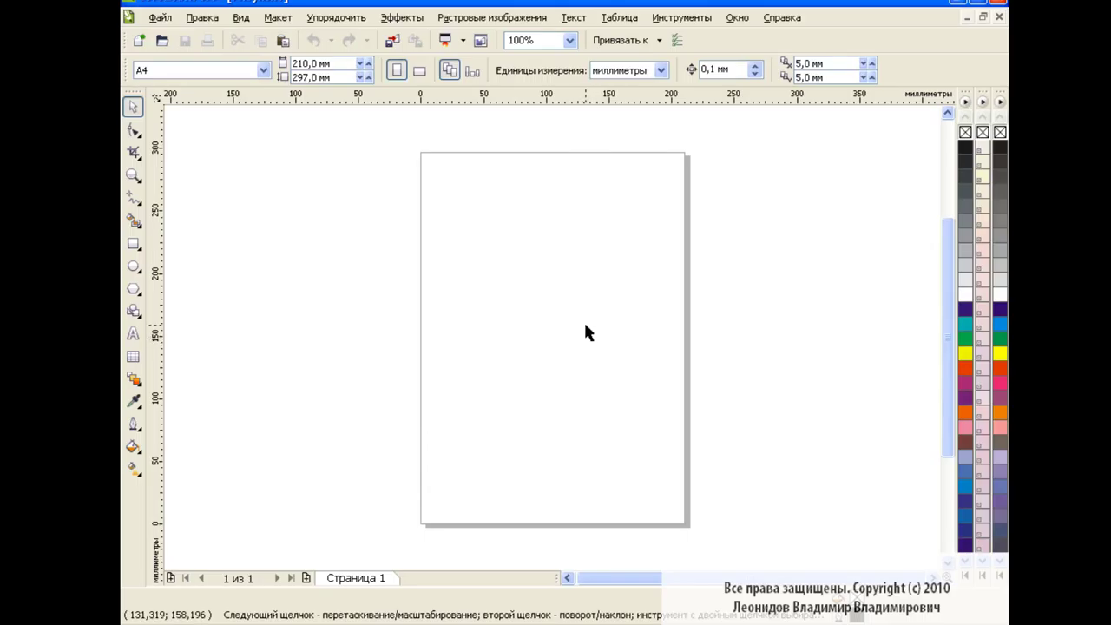
- Draw a rectangle in the middle of the page and convert it to curves
click(133, 244)
drag(491, 238, 635, 409)
key(F10)
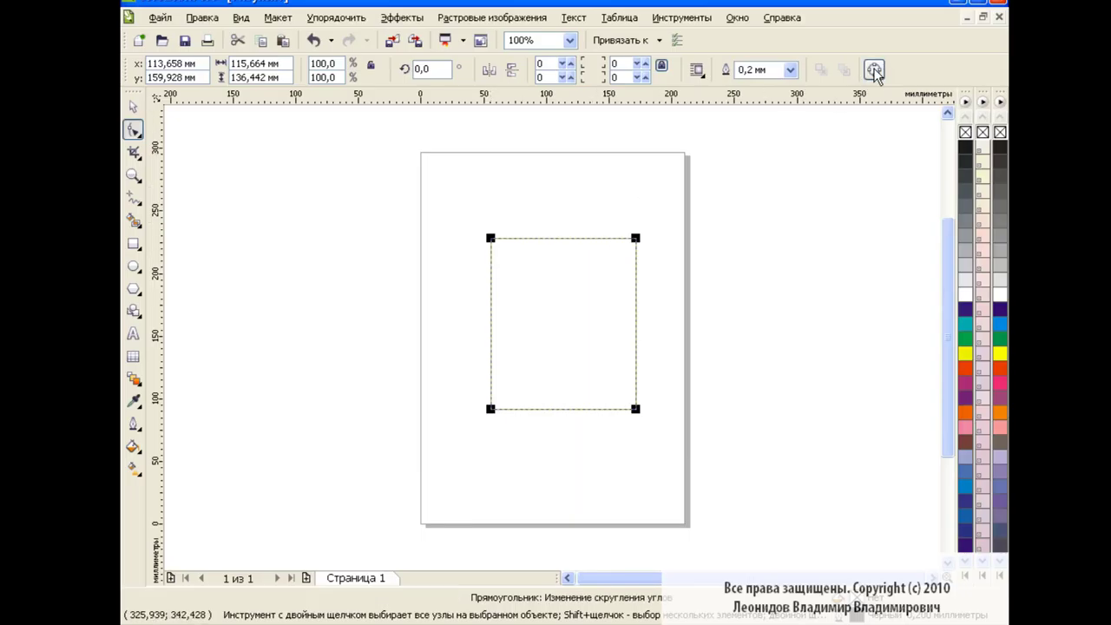
key(ctrl+q)
- Add a node on each side edge and pull them inward symmetrically to taper the sides
double_click(491, 255)
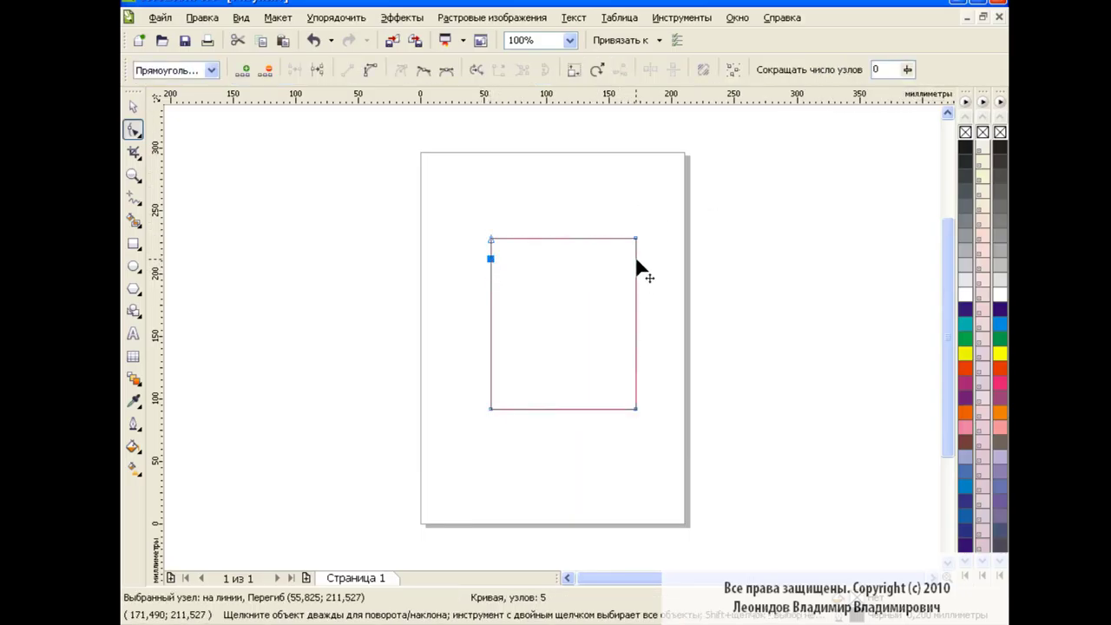
double_click(635, 258)
shift+click(491, 259)
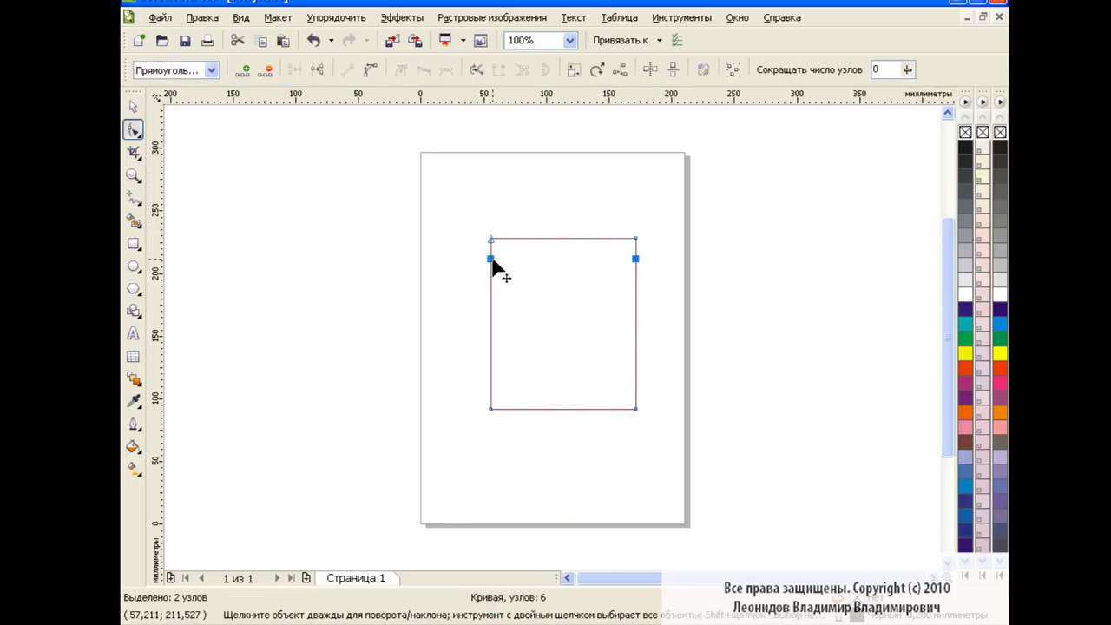
click(651, 73)
drag(635, 259, 629, 263)
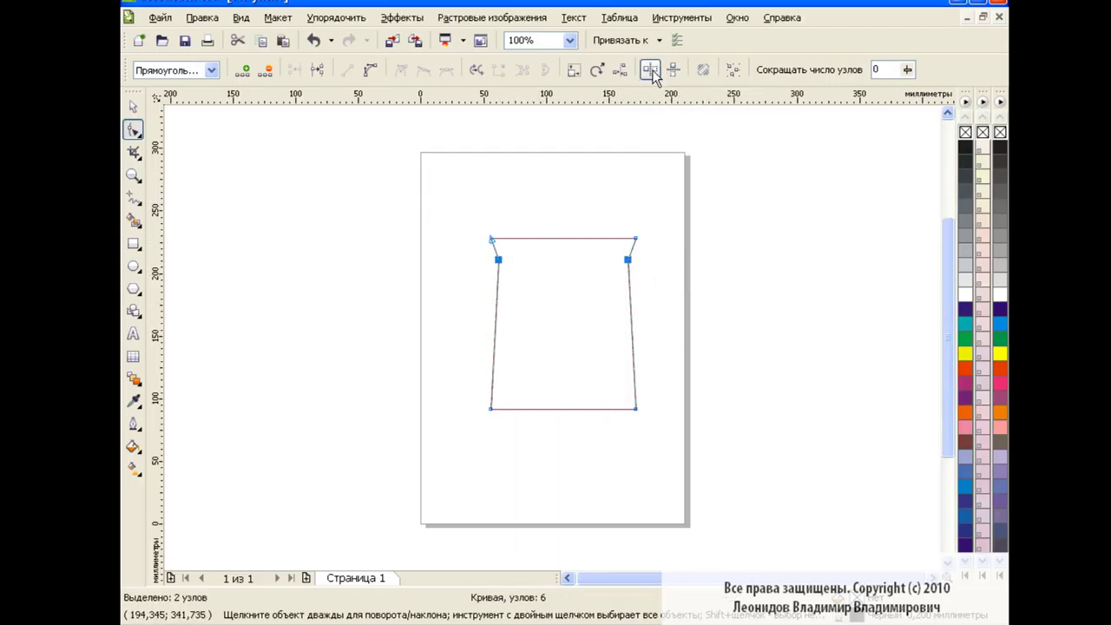
- Curve all segments: sag the top, bow both sides outward, curve the bottom downward
drag(421, 208, 686, 455)
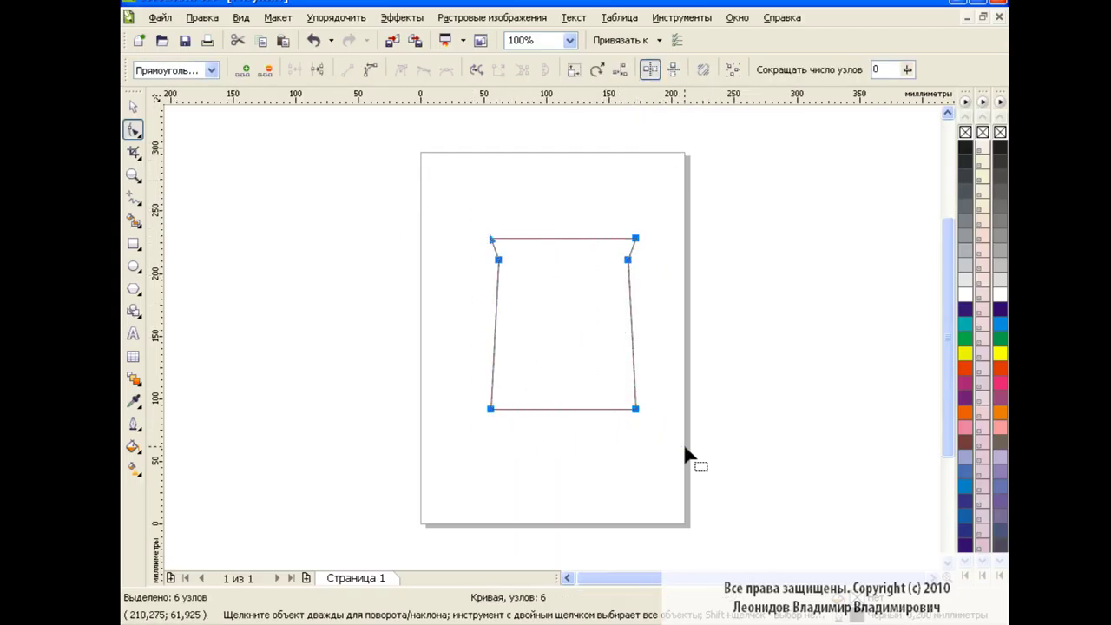
click(370, 69)
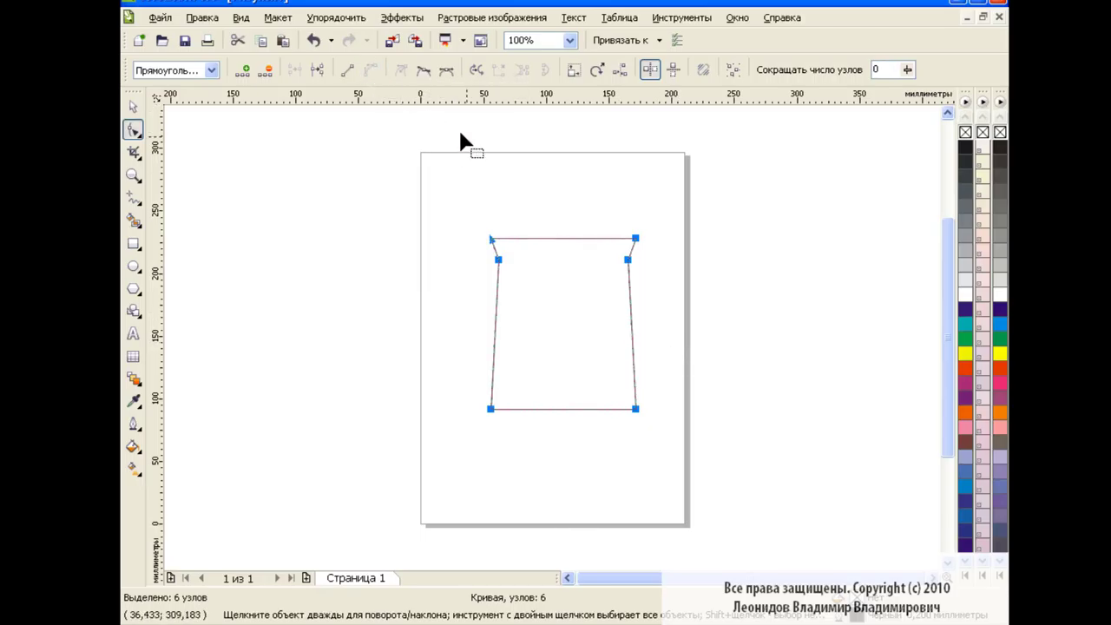
click(498, 259)
drag(566, 240, 567, 251)
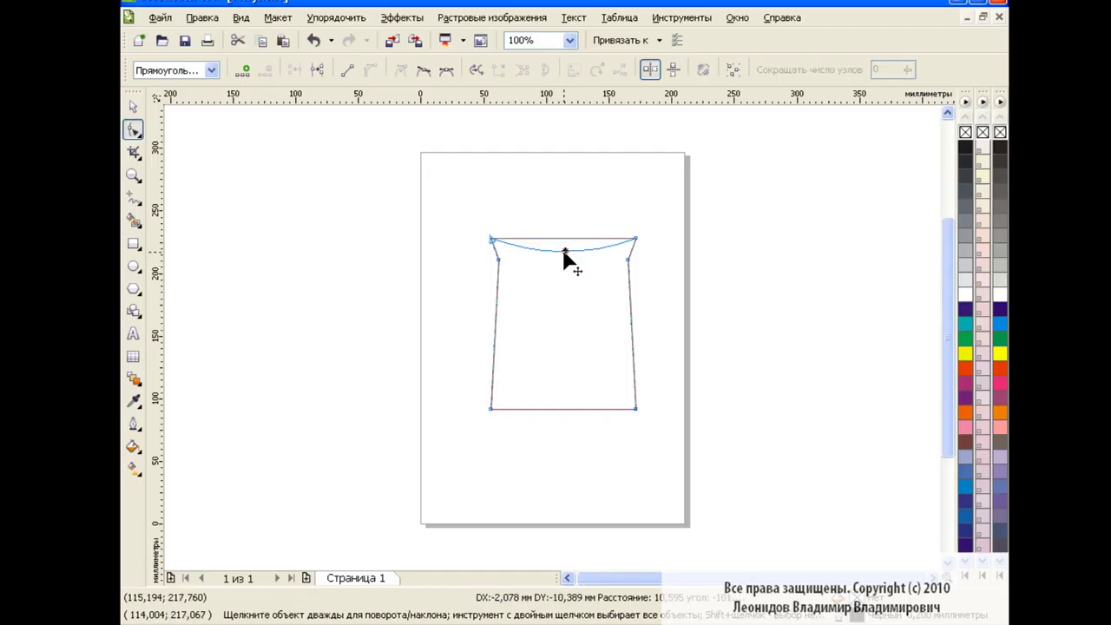
drag(494, 334, 484, 331)
drag(633, 340, 645, 346)
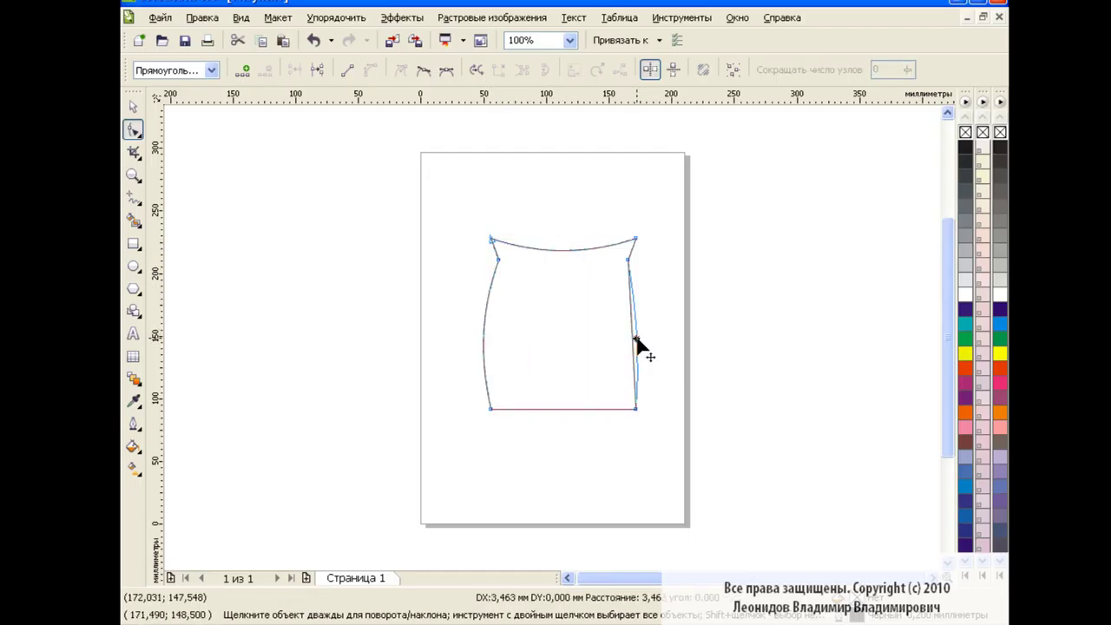
drag(563, 409, 565, 425)
mouse_move(461, 220)
mouse_down()
mouse_move(665, 286)
mouse_move(564, 263)
mouse_up()
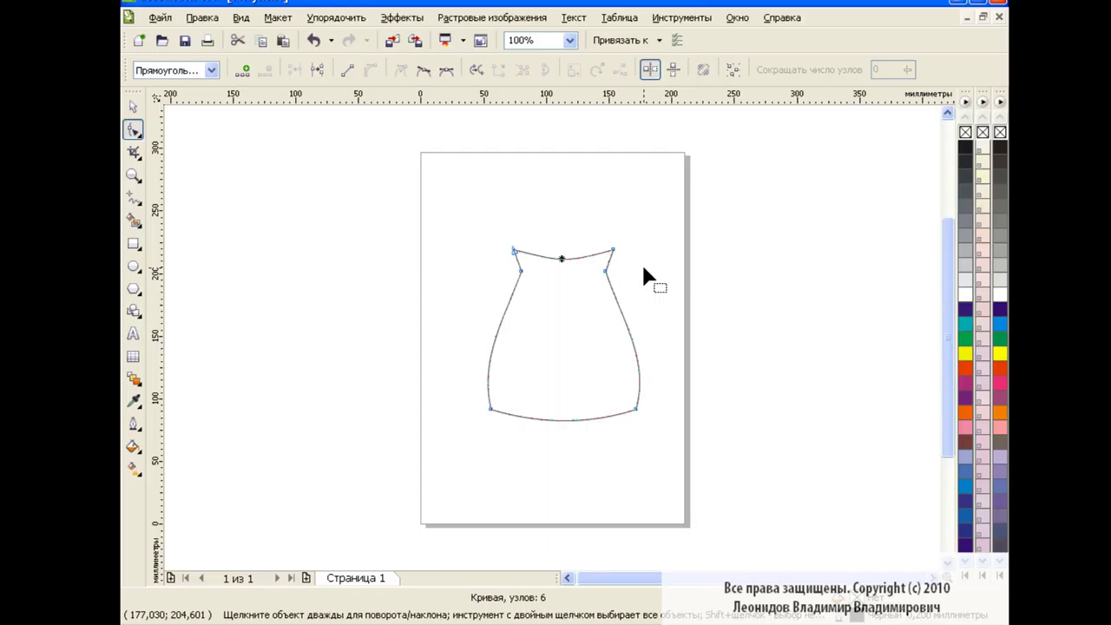
click(133, 107)
click(376, 315)
- Make a smaller copy of the vase inside it and squeeze it narrower
click(504, 315)
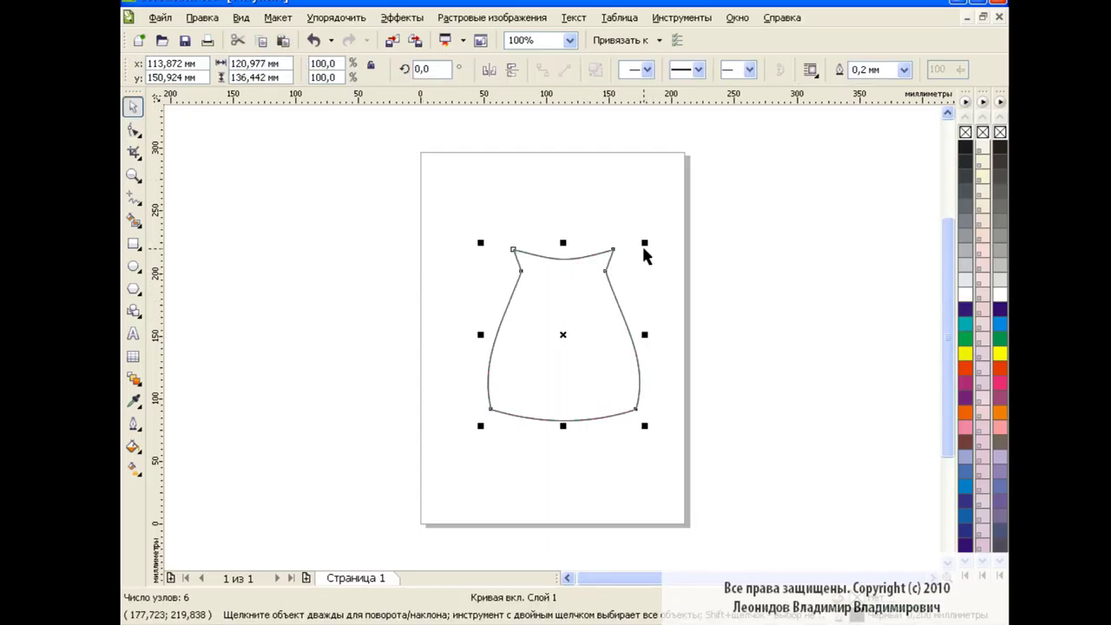
drag(644, 243, 635, 252)
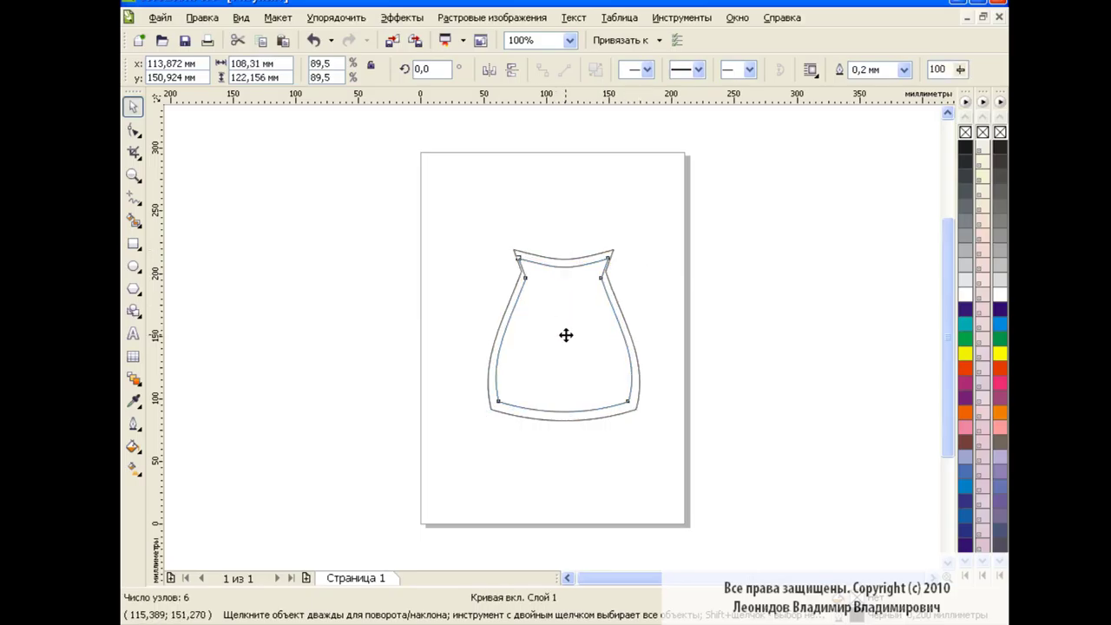
drag(568, 332, 567, 334)
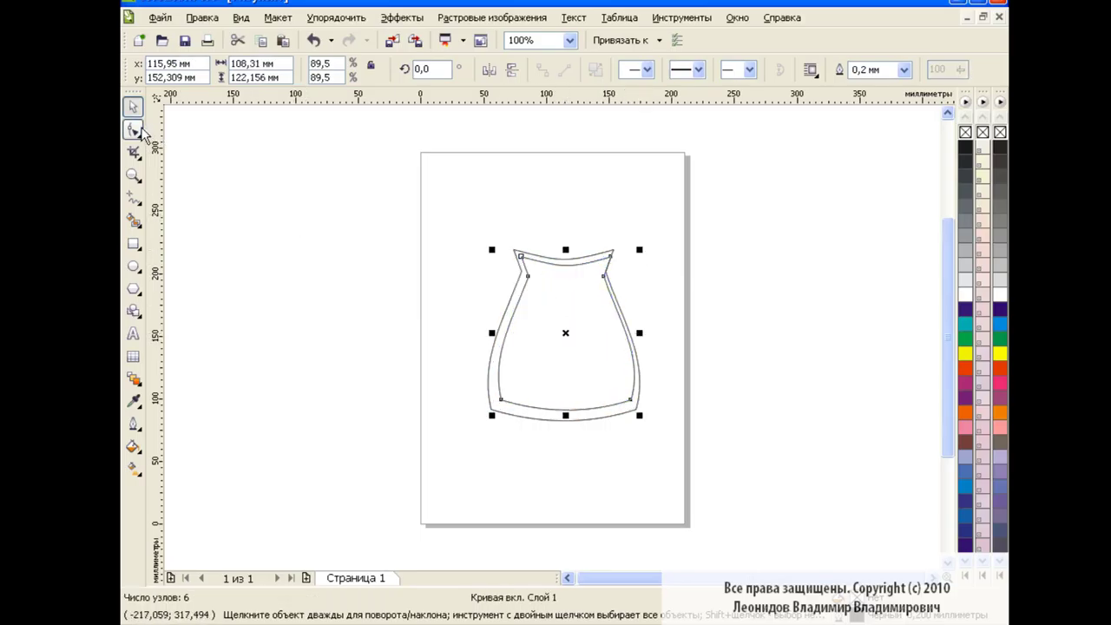
drag(641, 332, 578, 352)
- Delete two top nodes from the inner copy, shifting the remaining top node
key(F10)
click(557, 273)
click(265, 70)
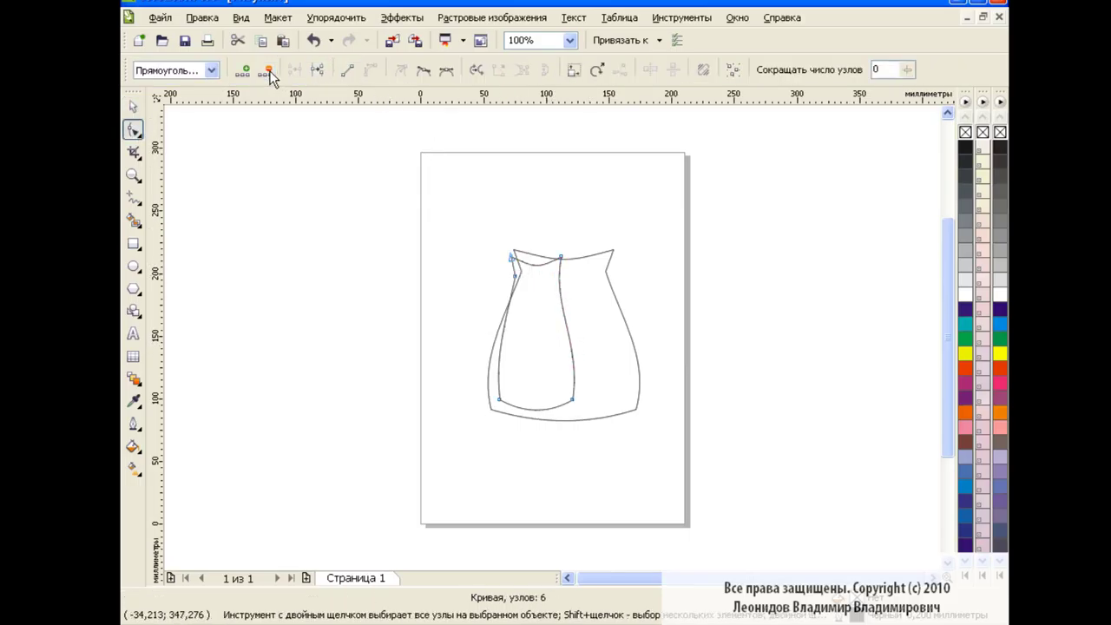
mouse_move(559, 259)
mouse_down()
mouse_move(572, 262)
mouse_move(524, 263)
mouse_up()
click(519, 262)
click(265, 69)
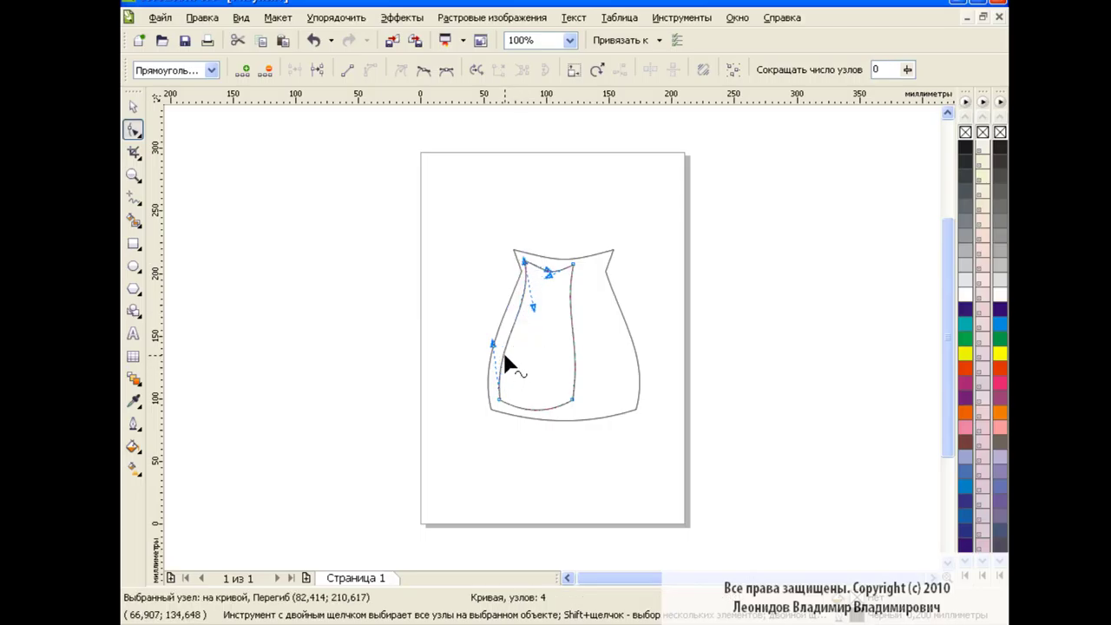
- Reshape the copy's left curve, top handle and bottom-right node into a left-side panel
drag(493, 343, 484, 340)
mouse_move(531, 307)
mouse_down()
mouse_move(541, 306)
mouse_move(545, 267)
mouse_up()
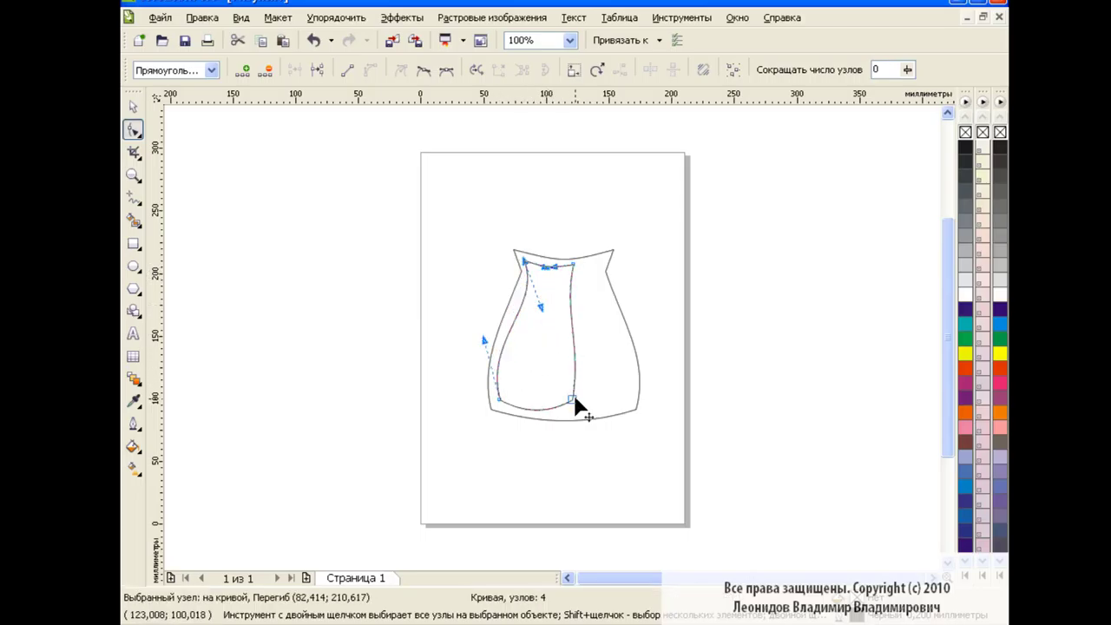
mouse_move(573, 400)
mouse_down()
mouse_move(583, 406)
mouse_move(556, 423)
mouse_move(555, 412)
mouse_up()
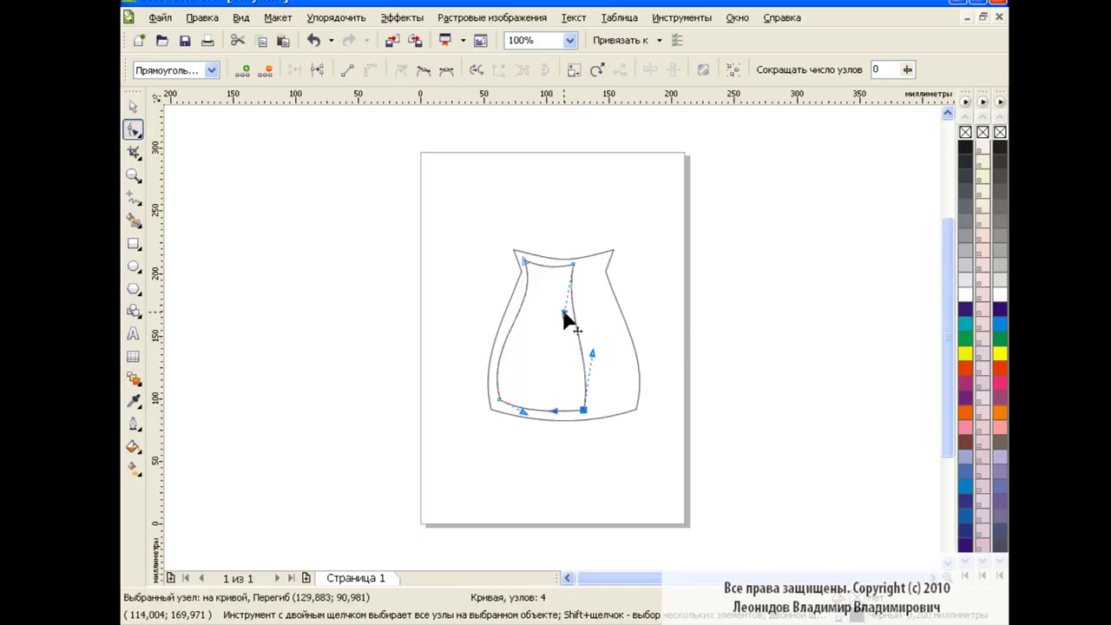
click(133, 106)
click(513, 347)
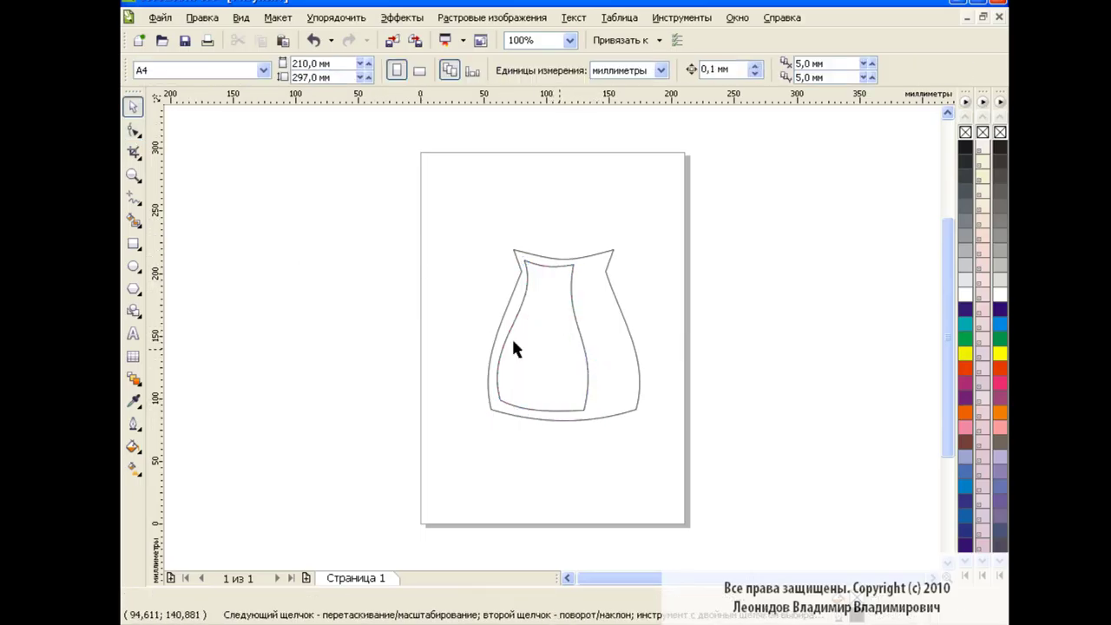
- Narrow the inner panel by moving its top-right and bottom-right nodes left and adjusting its curves
click(572, 296)
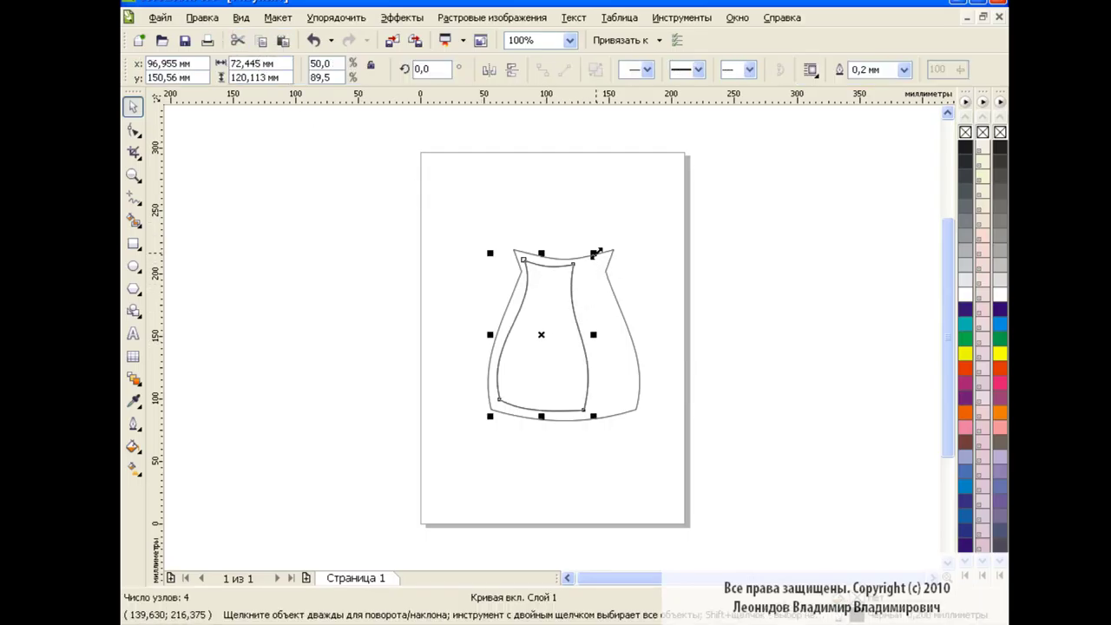
click(132, 130)
drag(573, 264, 550, 281)
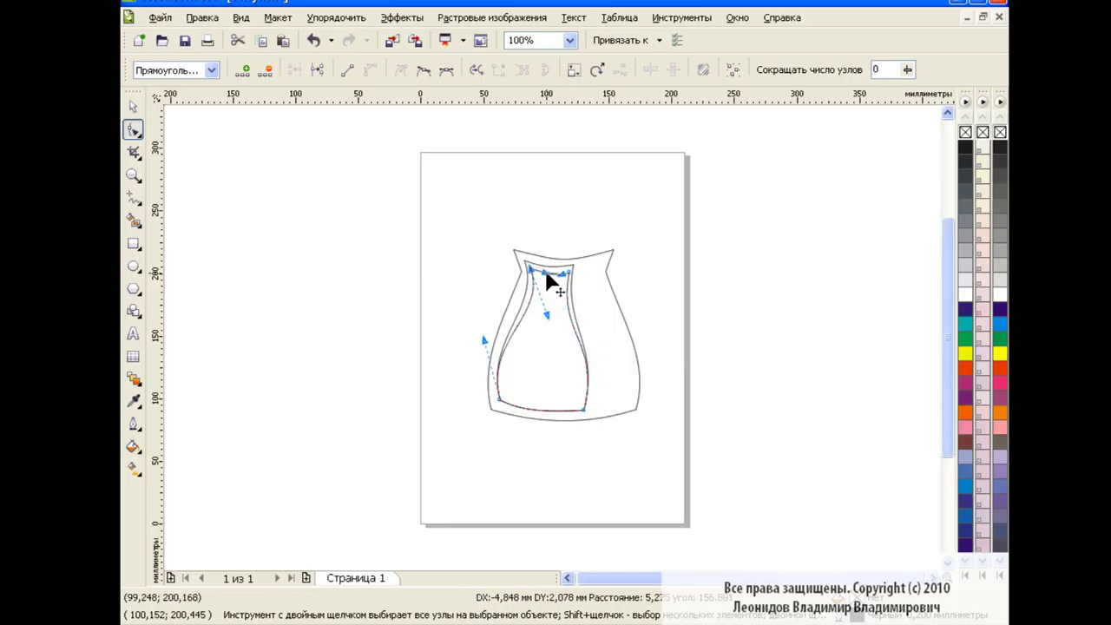
drag(506, 411, 507, 398)
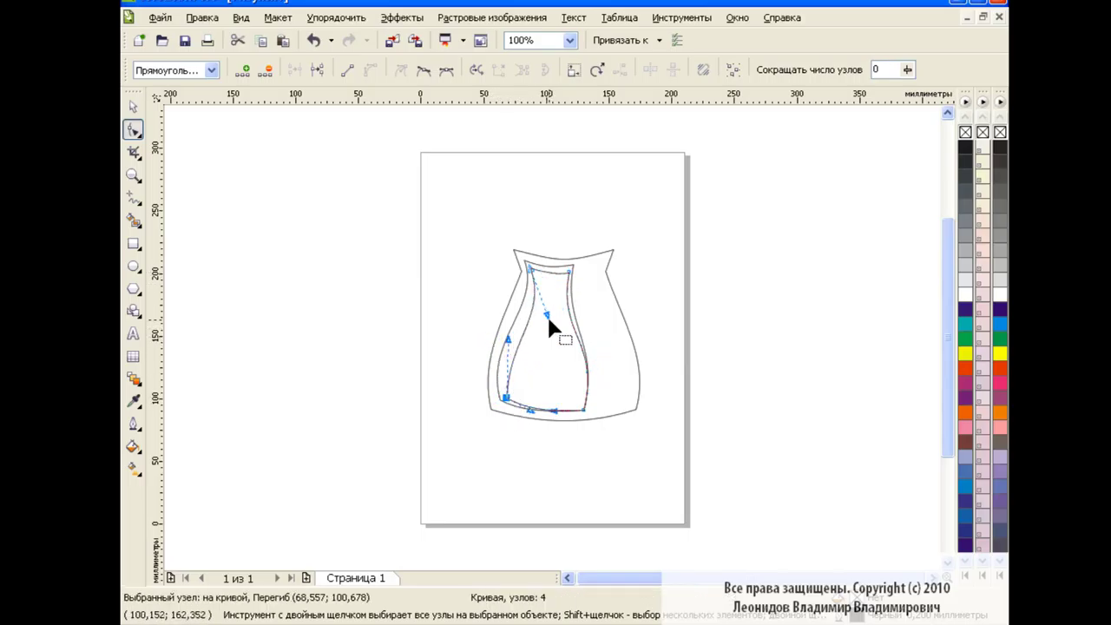
drag(547, 315, 539, 333)
click(575, 410)
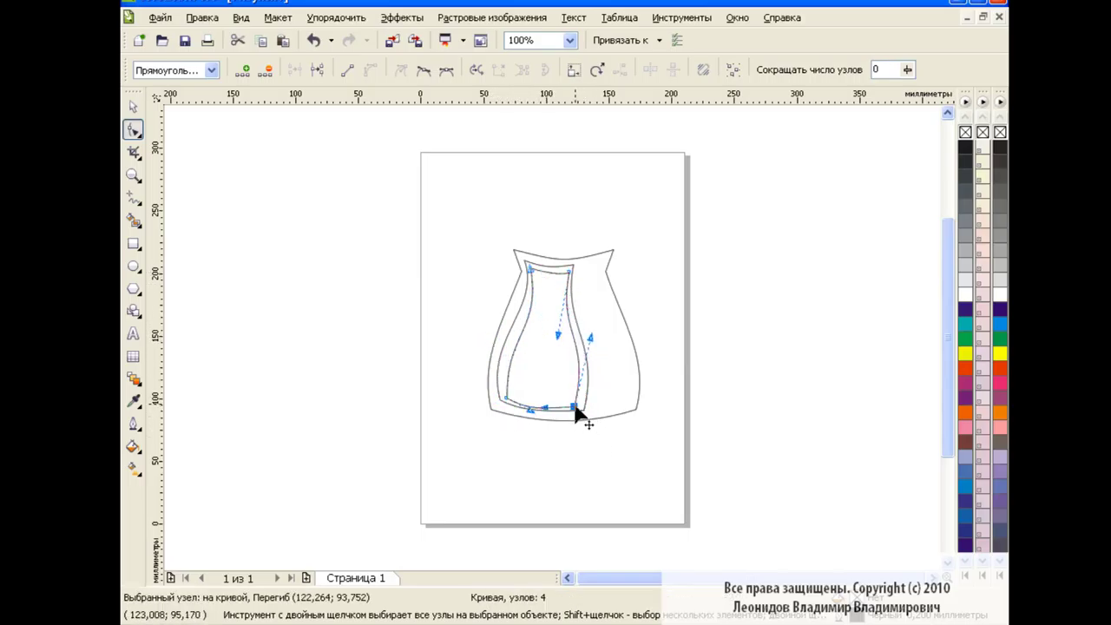
click(568, 272)
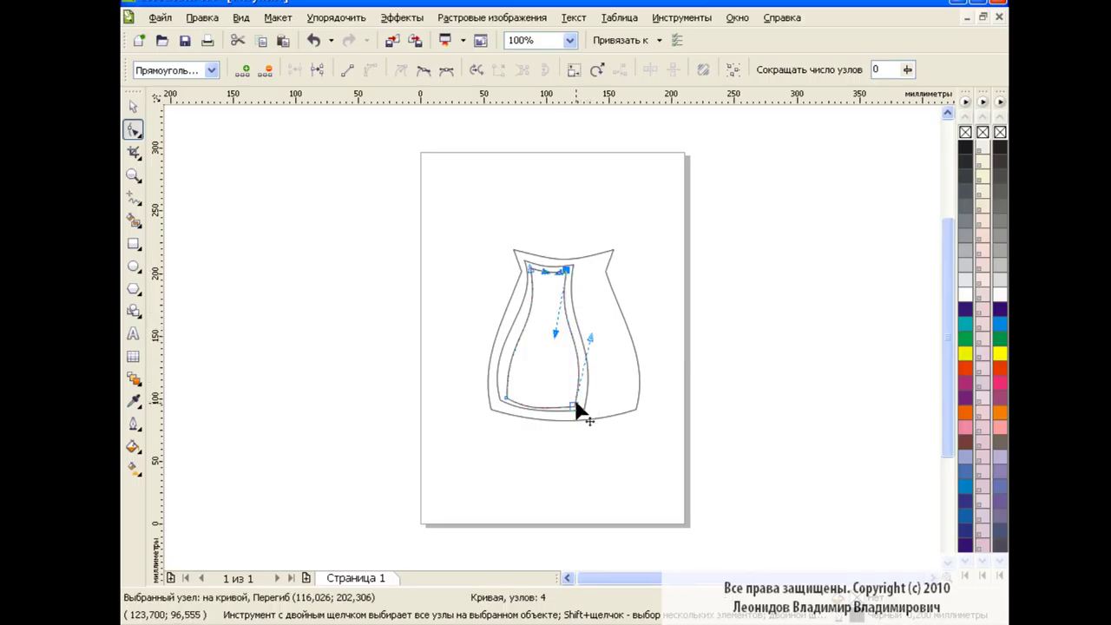
mouse_move(575, 406)
mouse_down()
mouse_move(516, 405)
mouse_move(541, 409)
mouse_up()
drag(566, 273, 550, 282)
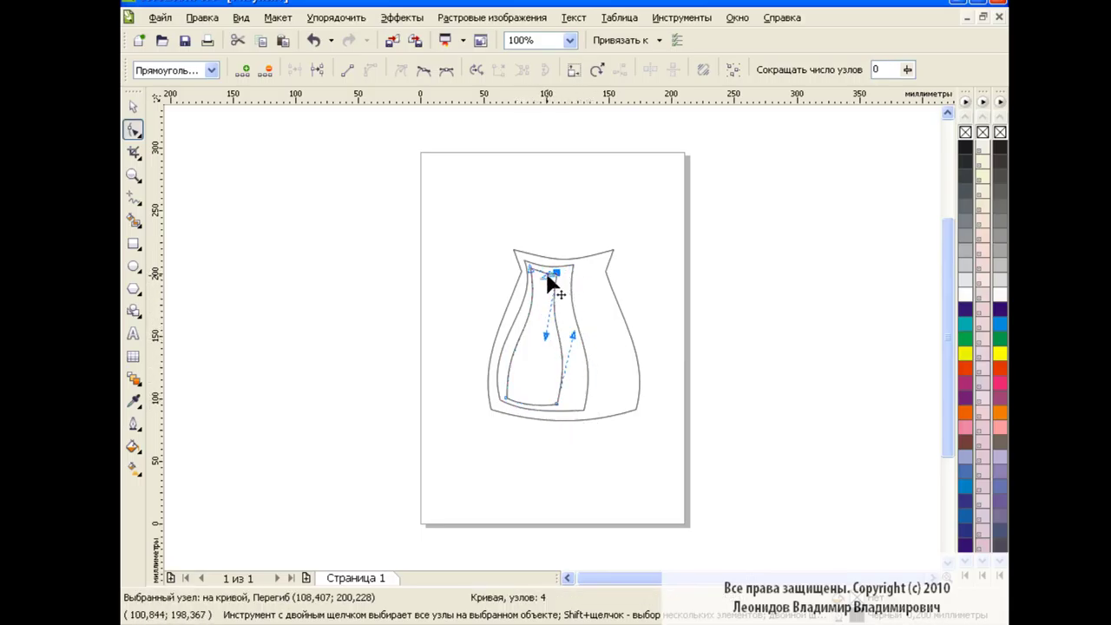
- At 200% zoom, straighten the strip's right side between its top nodes
click(569, 40)
click(521, 62)
click(509, 200)
click(561, 208)
mouse_move(538, 332)
mouse_down()
mouse_move(571, 321)
mouse_move(572, 380)
mouse_up()
- Fill the inner strip black and the middle and outer vase shapes dark grey
click(133, 106)
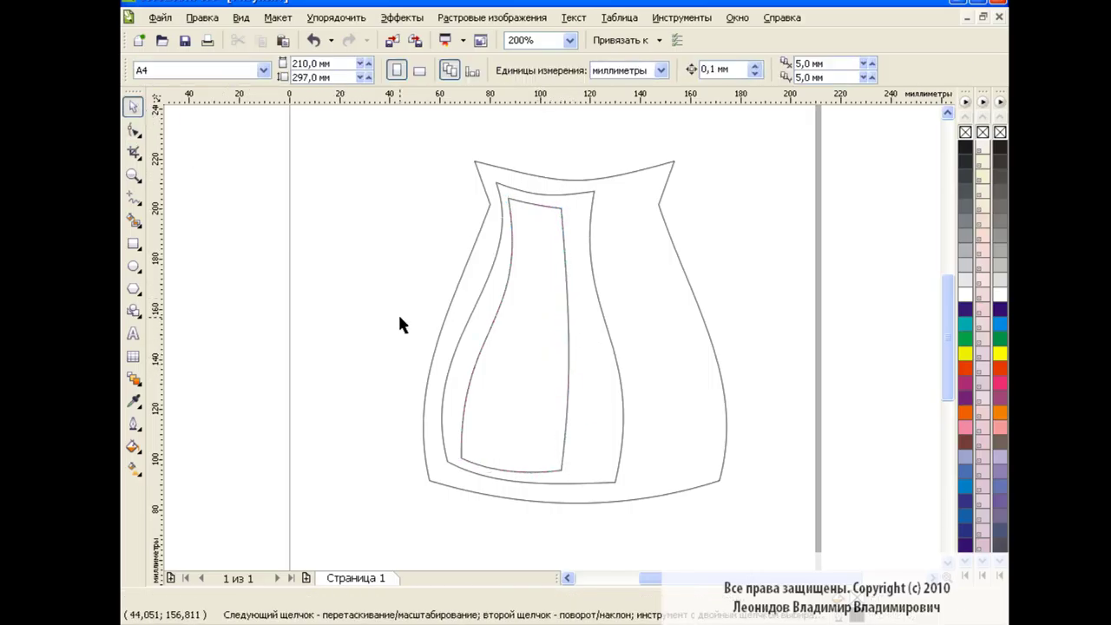
click(533, 291)
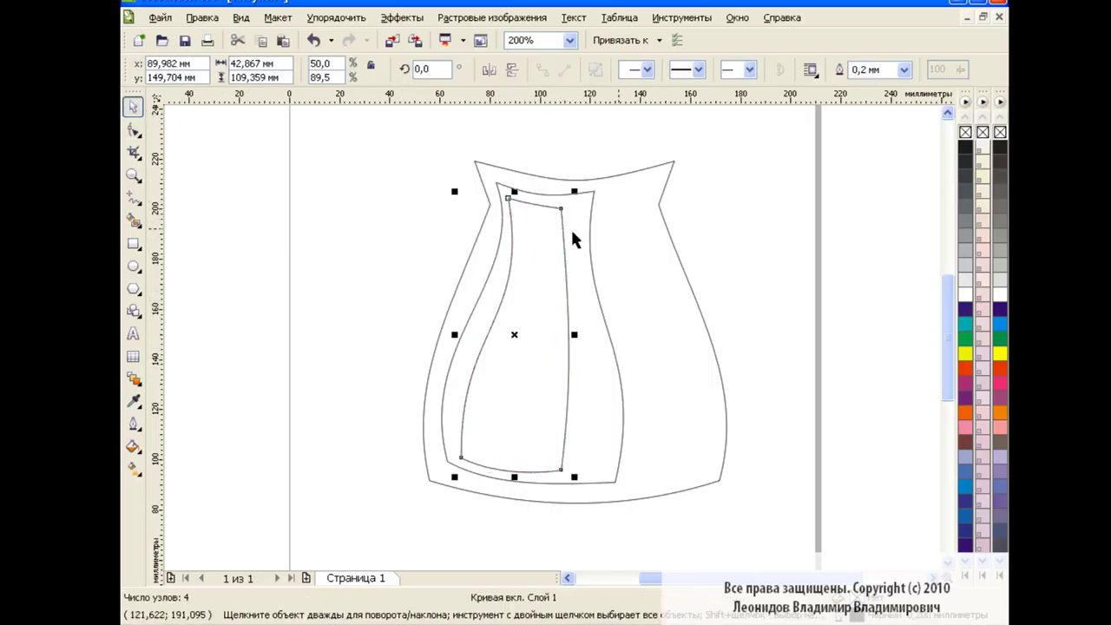
click(999, 149)
click(603, 387)
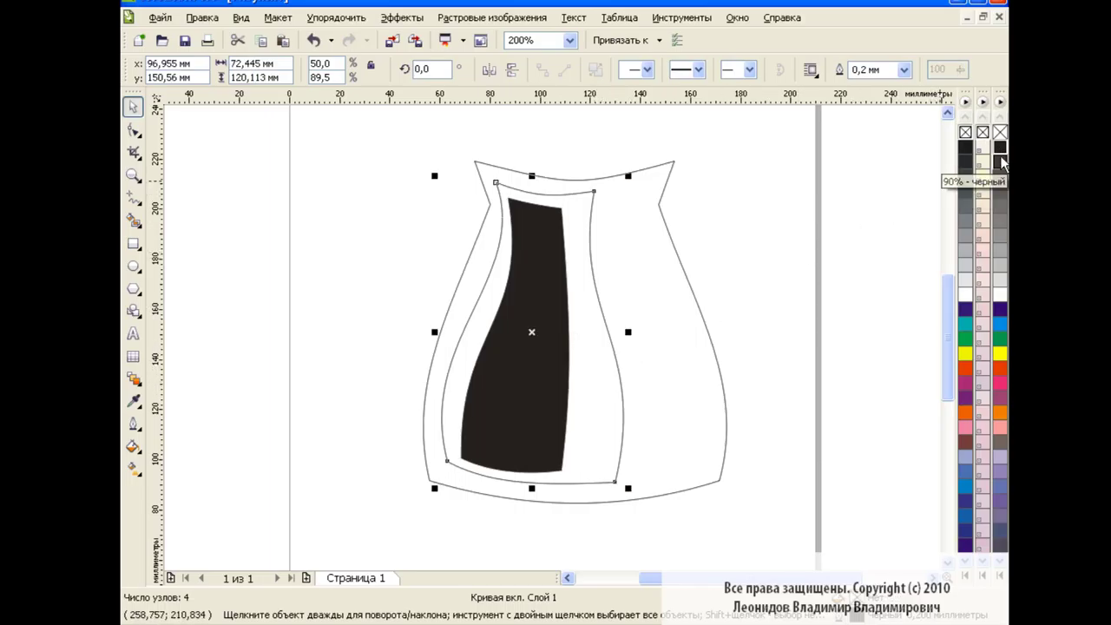
click(1000, 178)
click(668, 337)
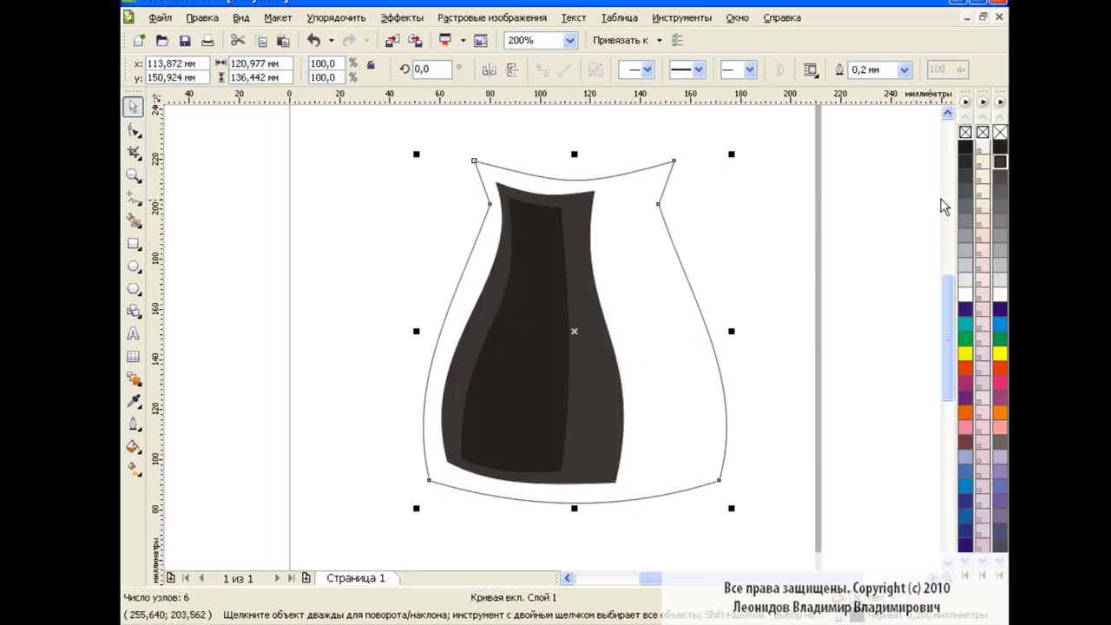
click(1000, 175)
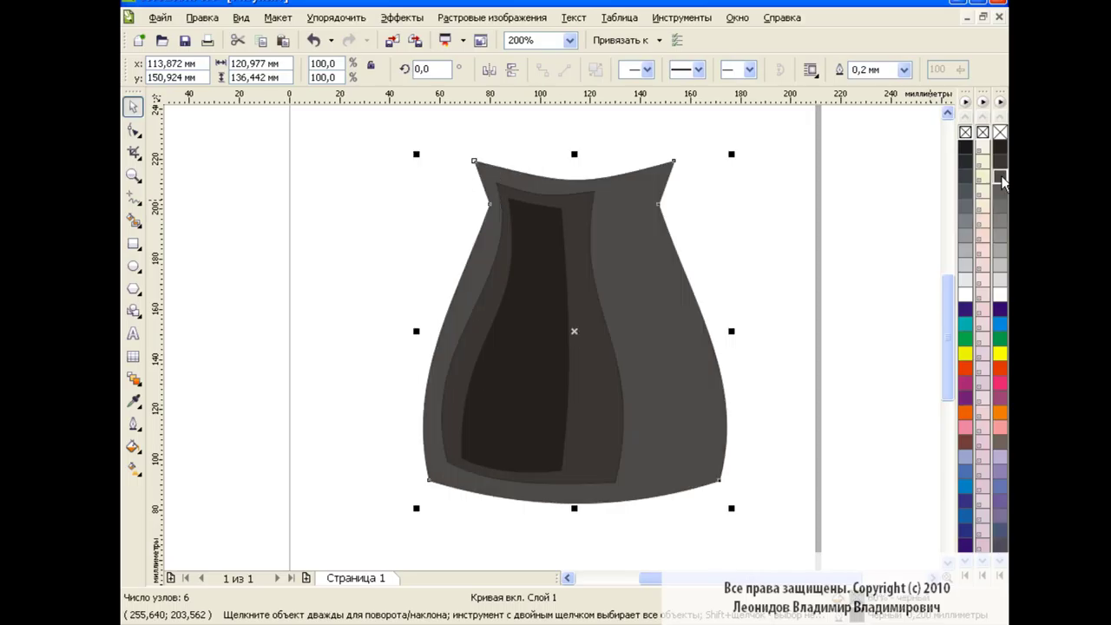
click(803, 282)
- Blend the black strip into the middle vase shape for smooth shading
click(132, 379)
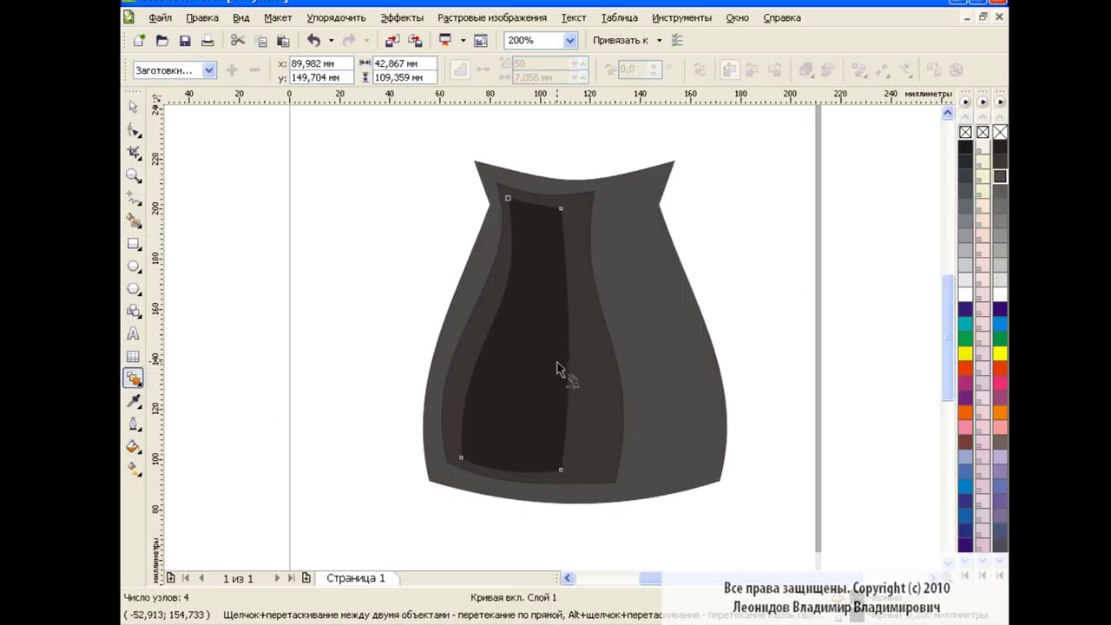
drag(557, 362, 664, 373)
click(622, 373)
key(space)
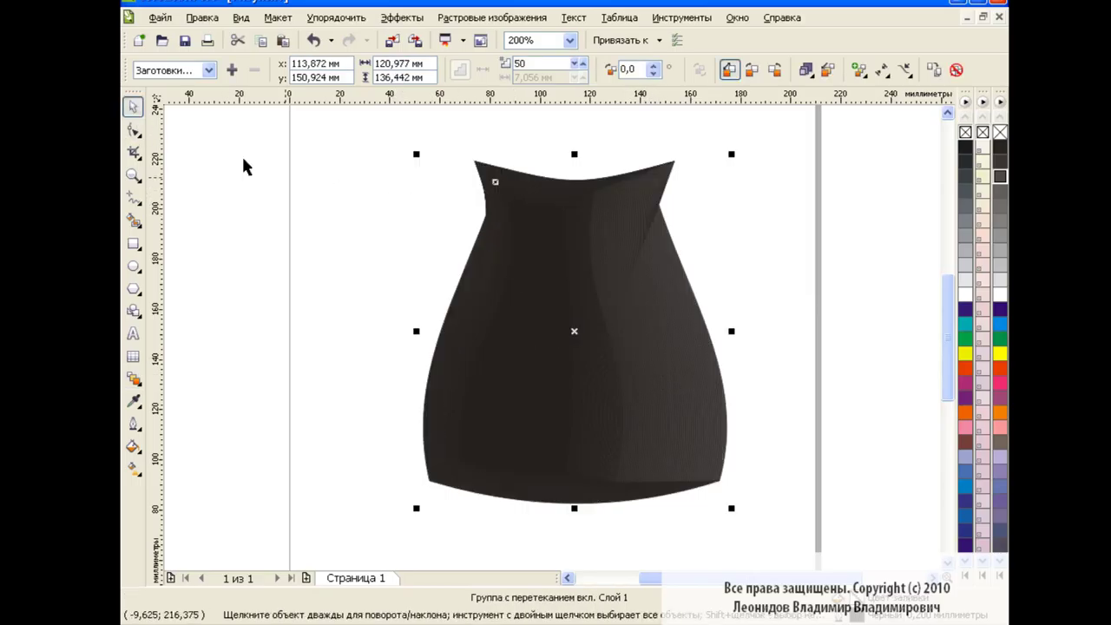
drag(385, 137, 793, 545)
click(797, 307)
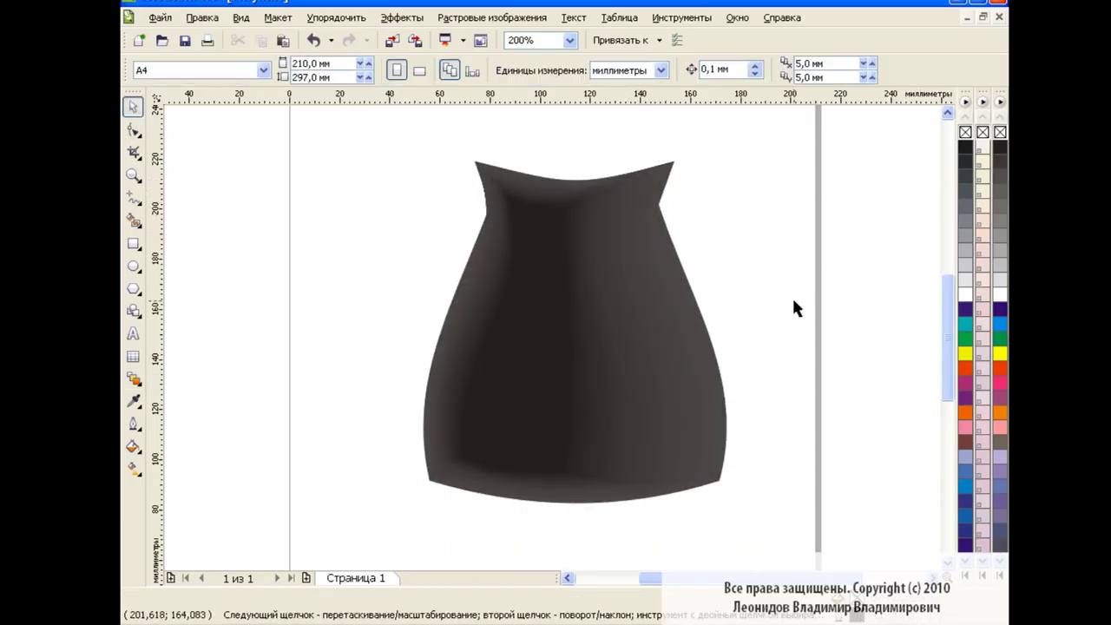
- Return the view to 100% zoom to see the whole page
mouse_move(947, 329)
mouse_down()
mouse_move(950, 310)
mouse_move(947, 328)
mouse_up()
click(569, 40)
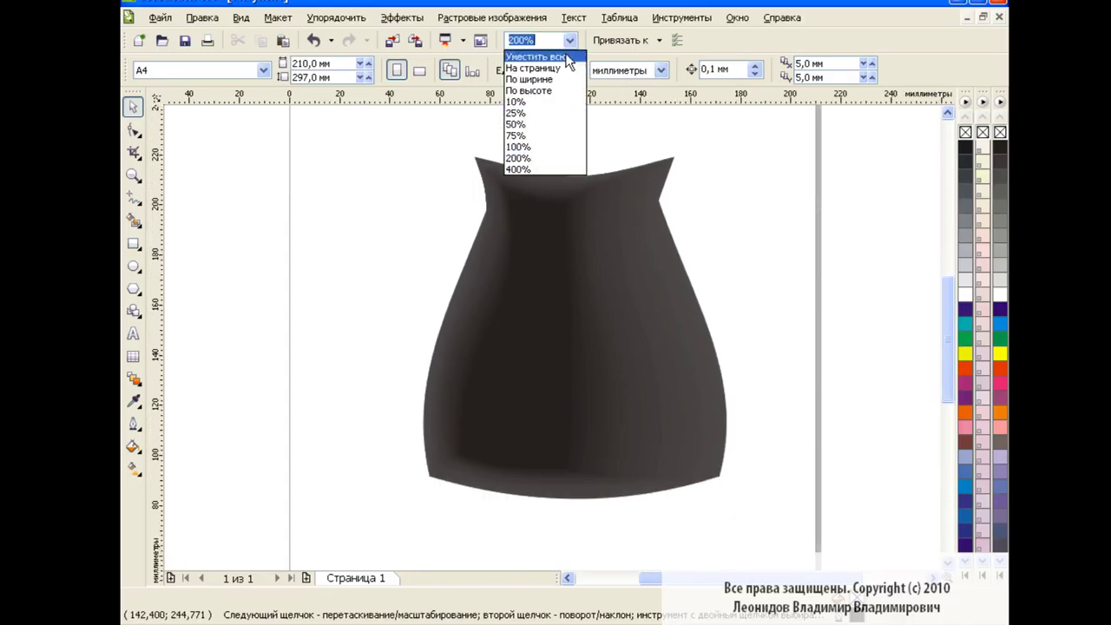
click(547, 146)
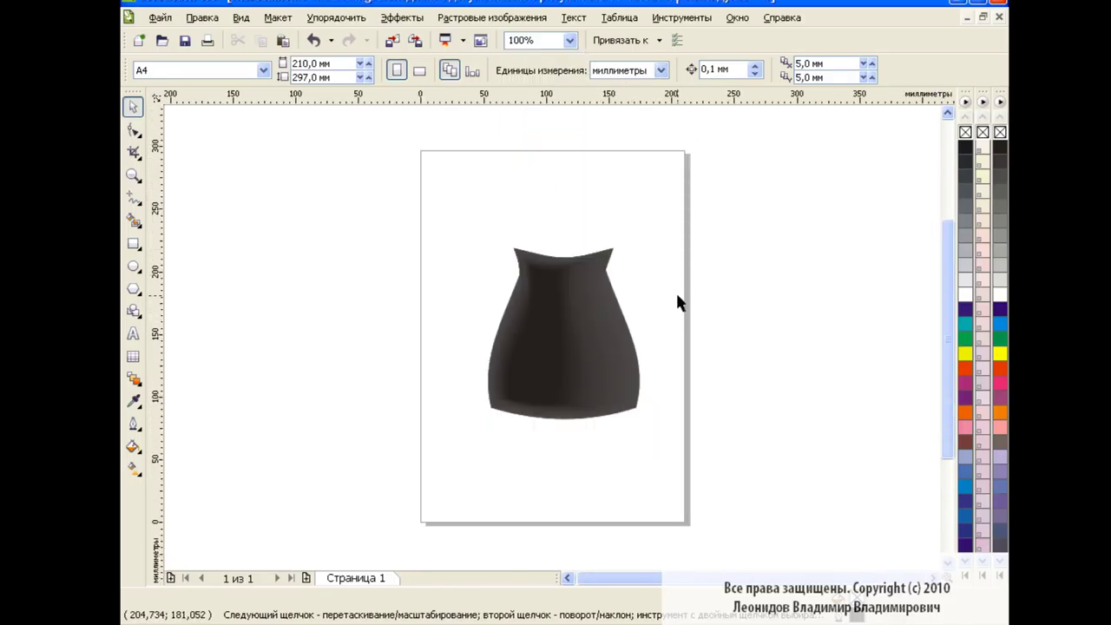
click(133, 266)
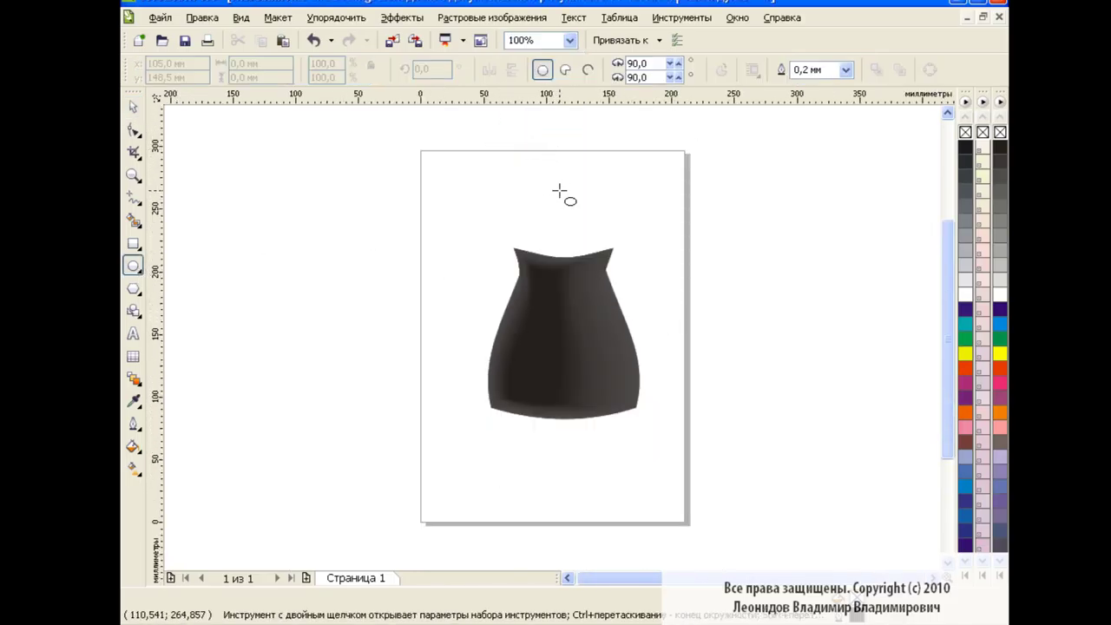
- Draw a circle and squash it into a wide ellipse over the bottle neck
drag(559, 191, 740, 371)
drag(649, 281, 562, 174)
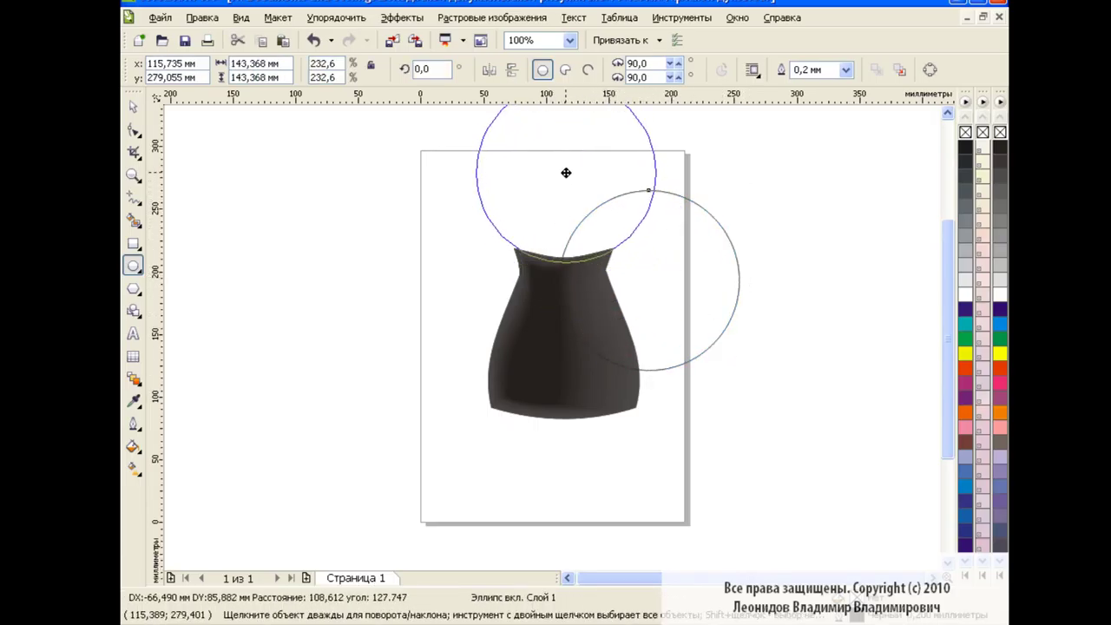
scroll(573, 174, up, 1)
drag(563, 145, 563, 202)
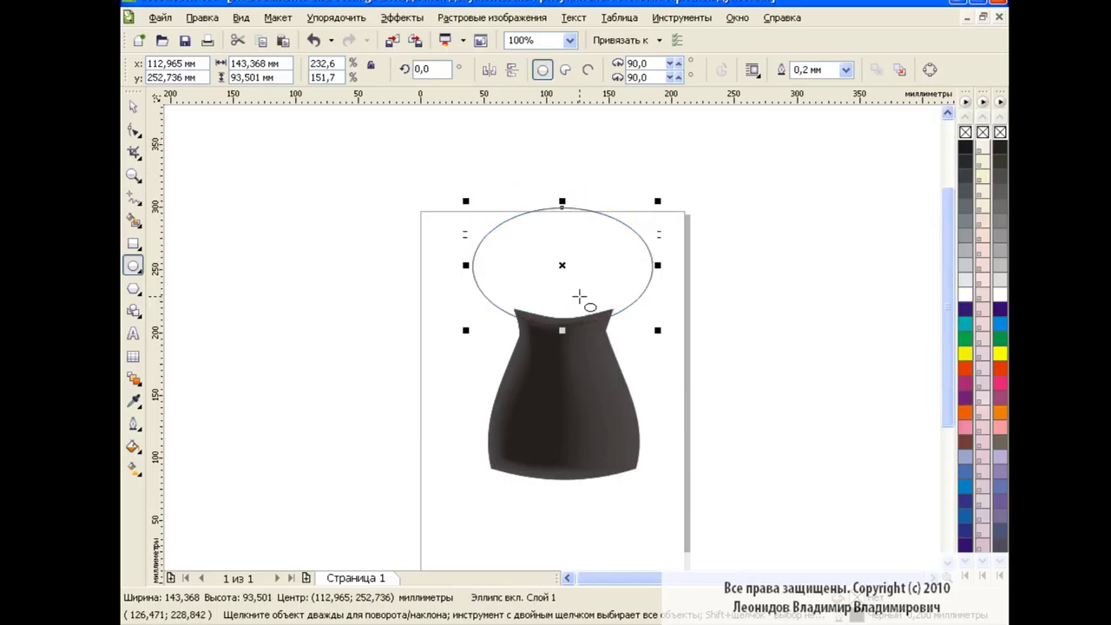
drag(564, 267, 562, 264)
- Duplicate the ellipse smaller, convert it to curves and pull its bottom node into a wave
click(132, 106)
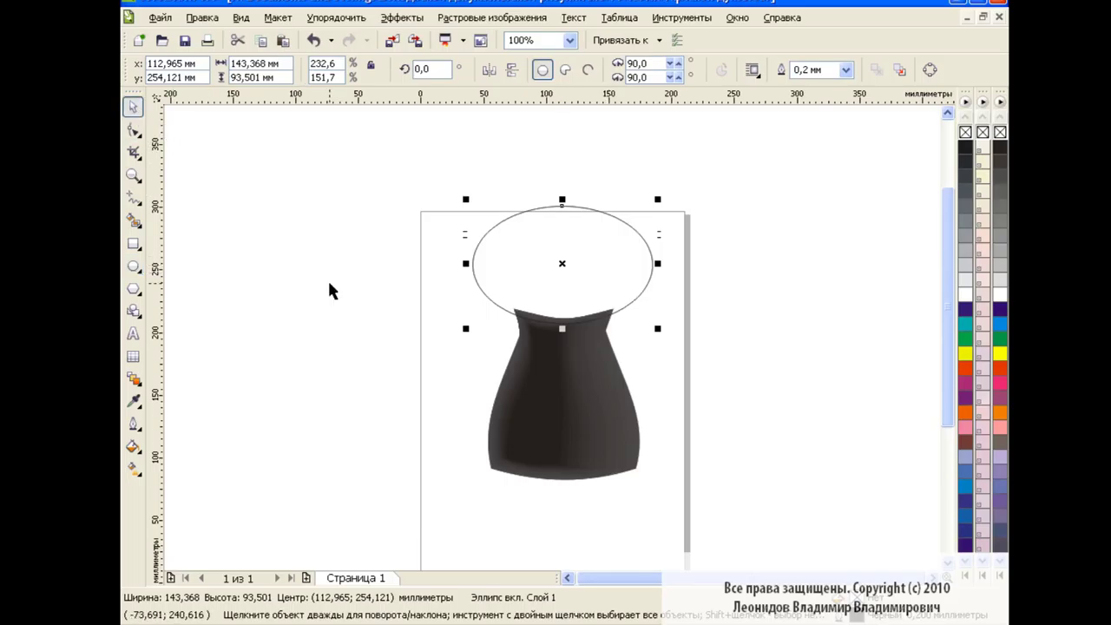
click(283, 40)
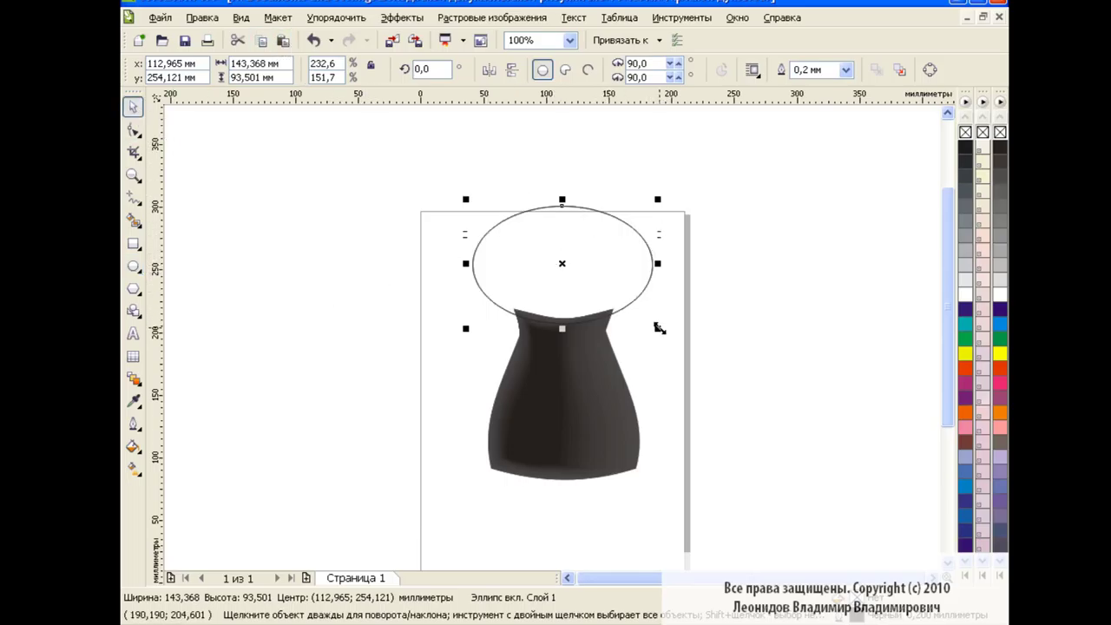
drag(659, 328, 655, 307)
drag(549, 254, 555, 257)
key(ctrl+q)
key(F10)
click(557, 308)
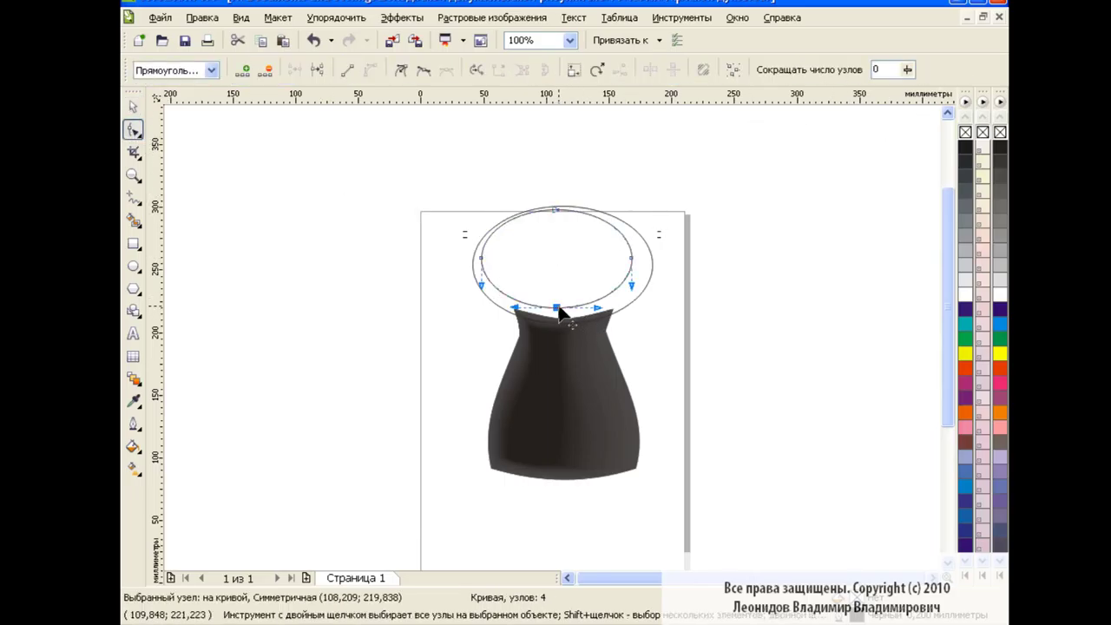
mouse_move(570, 308)
mouse_down()
mouse_move(566, 281)
mouse_move(515, 305)
mouse_up()
mouse_move(634, 272)
mouse_down()
mouse_move(605, 256)
mouse_move(570, 286)
mouse_up()
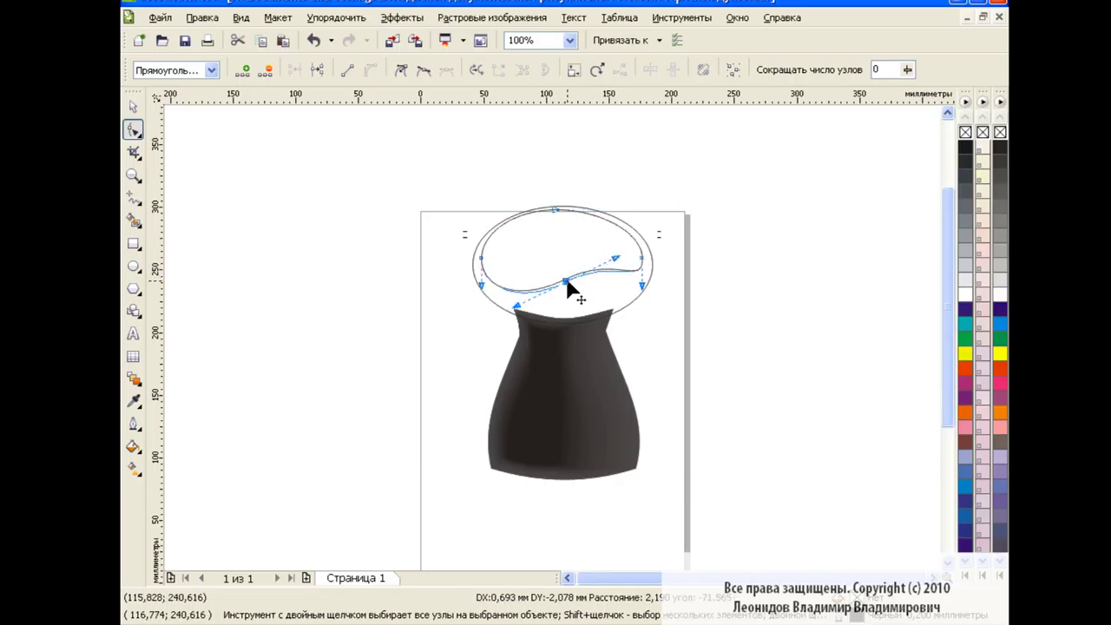
key(space)
click(338, 318)
- Add a small inner oval filled black, fill the wavy shape dark grey and the large ellipse grey
click(282, 41)
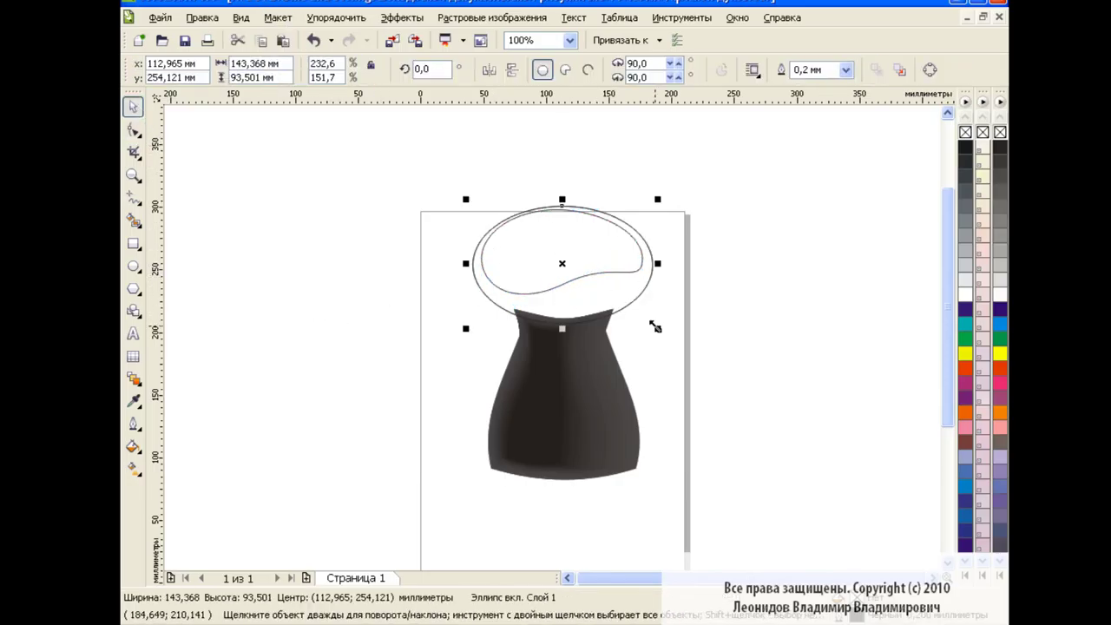
drag(652, 322, 544, 240)
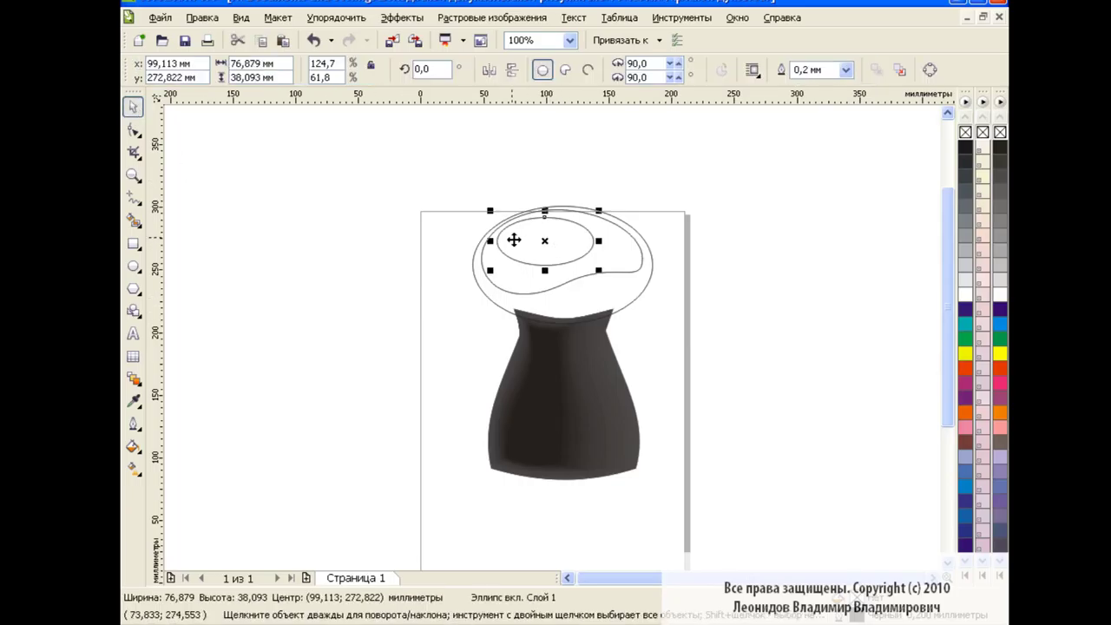
click(1000, 150)
click(617, 252)
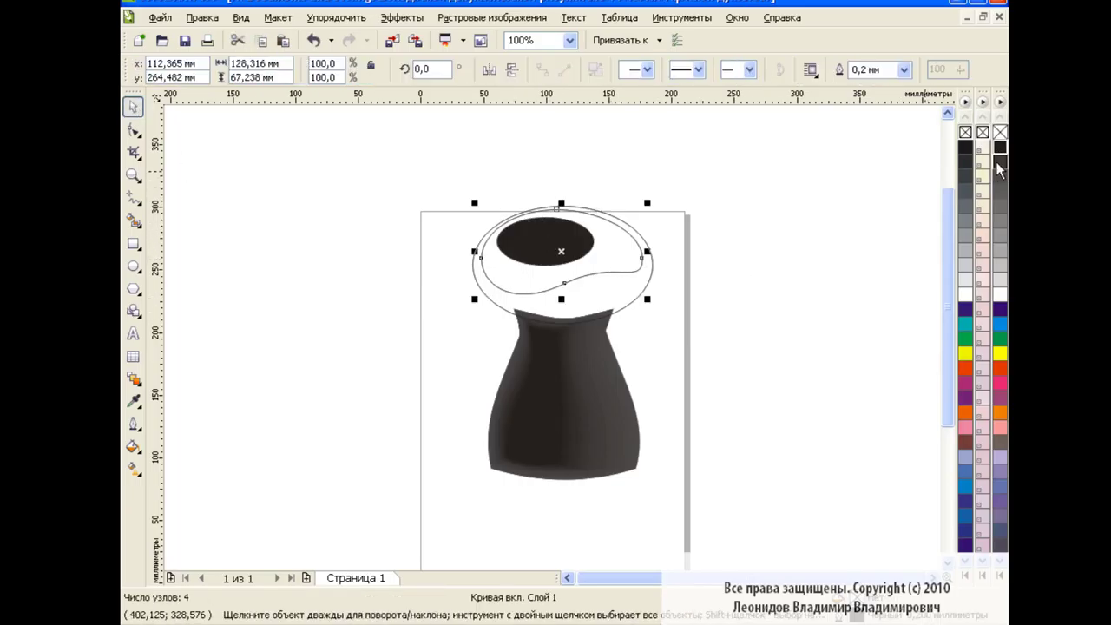
click(1000, 167)
click(631, 287)
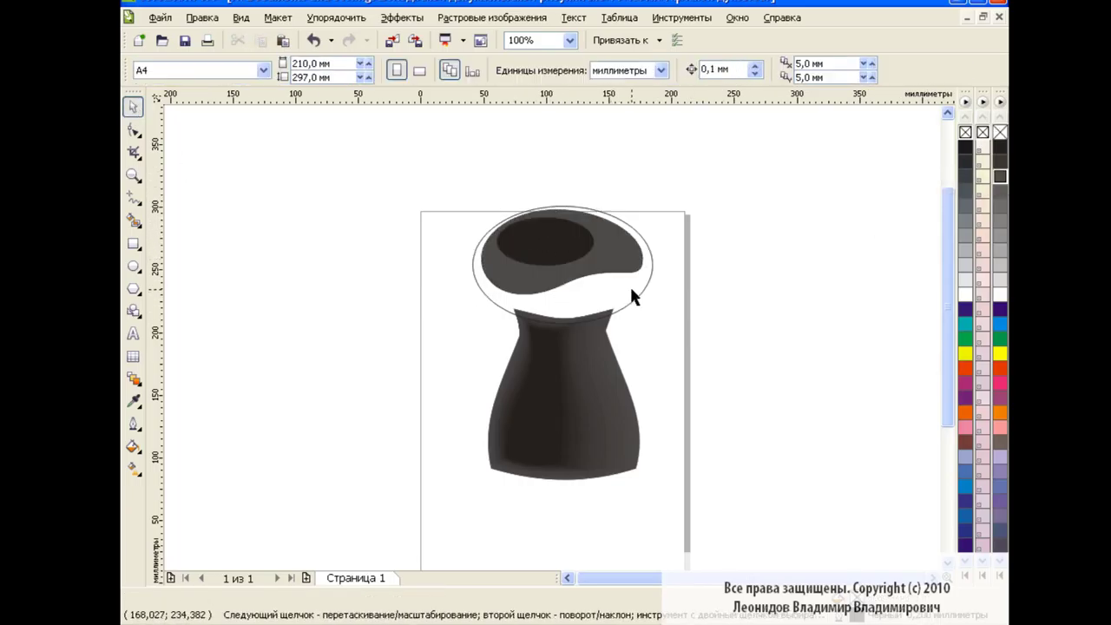
click(1000, 192)
click(778, 298)
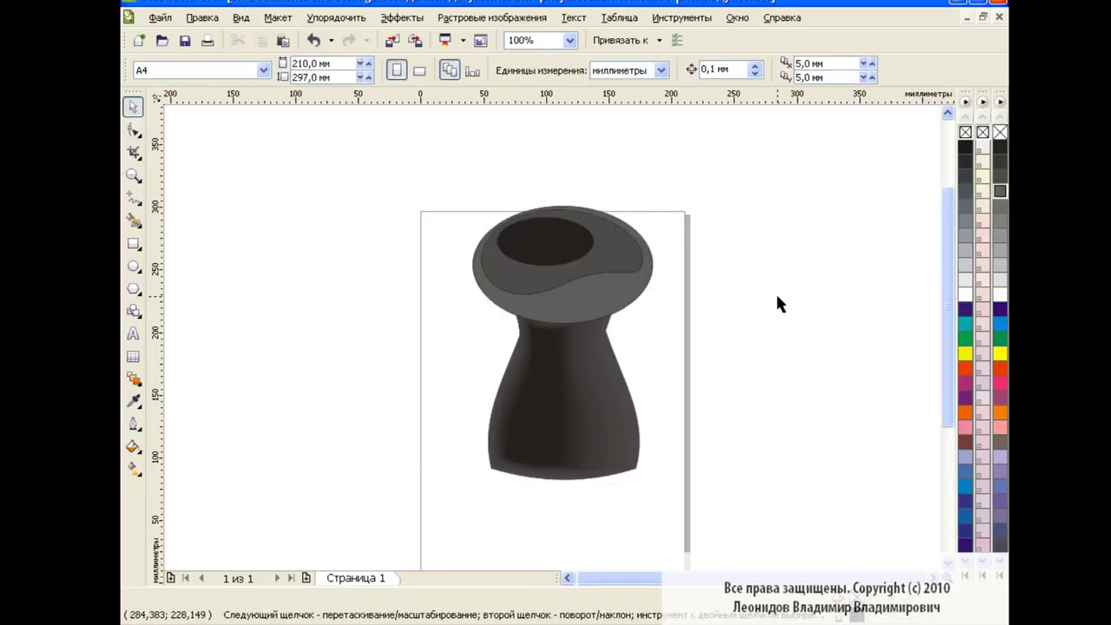
- Blend the dark oval into the wavy shape and the large ellipse into the inner shapes
click(133, 379)
drag(544, 240, 599, 282)
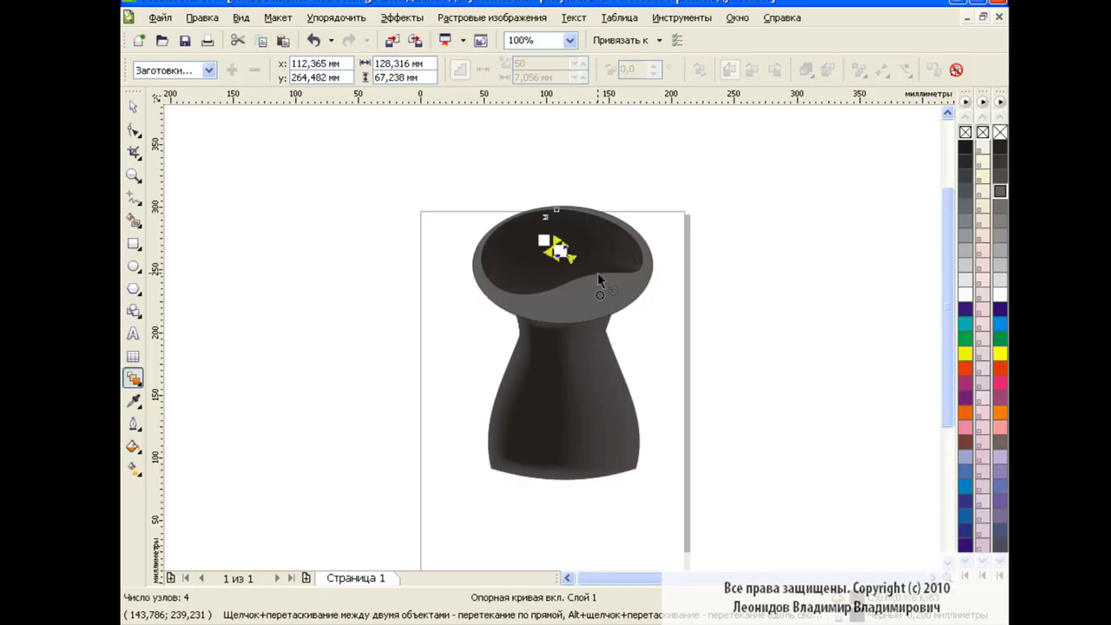
key(Escape)
click(642, 275)
drag(657, 280, 563, 266)
key(space)
drag(410, 173, 726, 371)
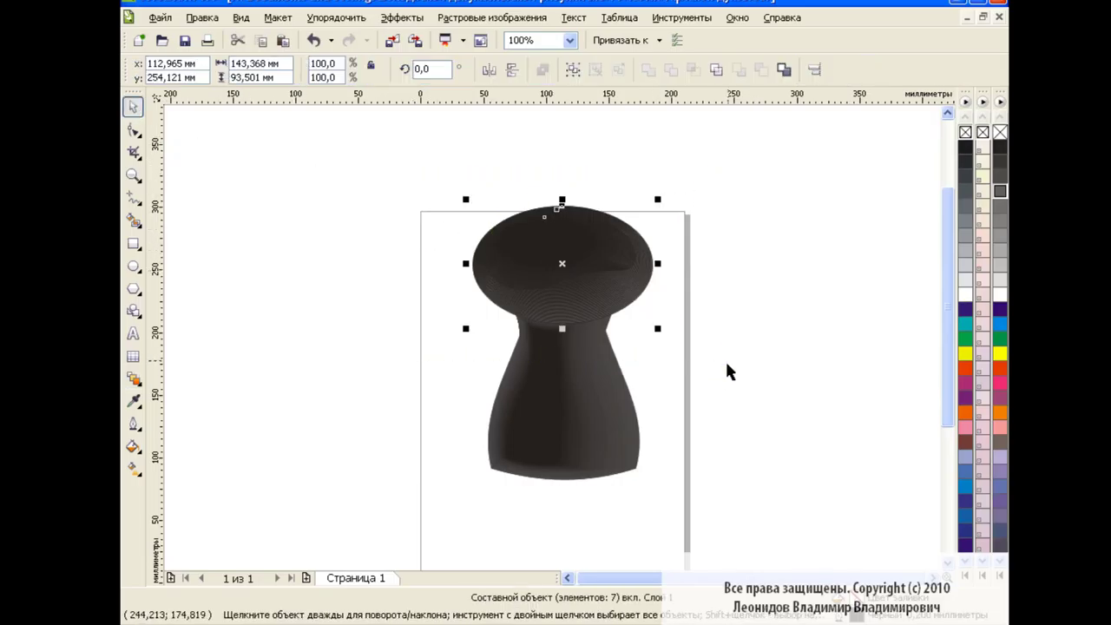
click(756, 314)
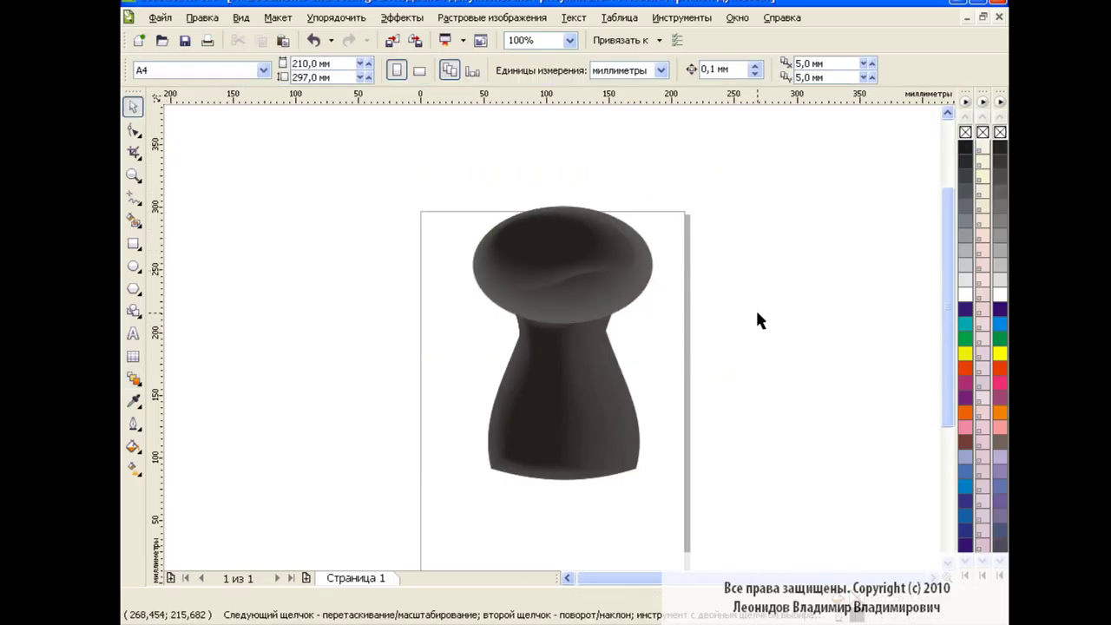
- Undo the cap blend and redo it from the inner oval to the outer cap shape
click(606, 290)
click(313, 40)
click(133, 378)
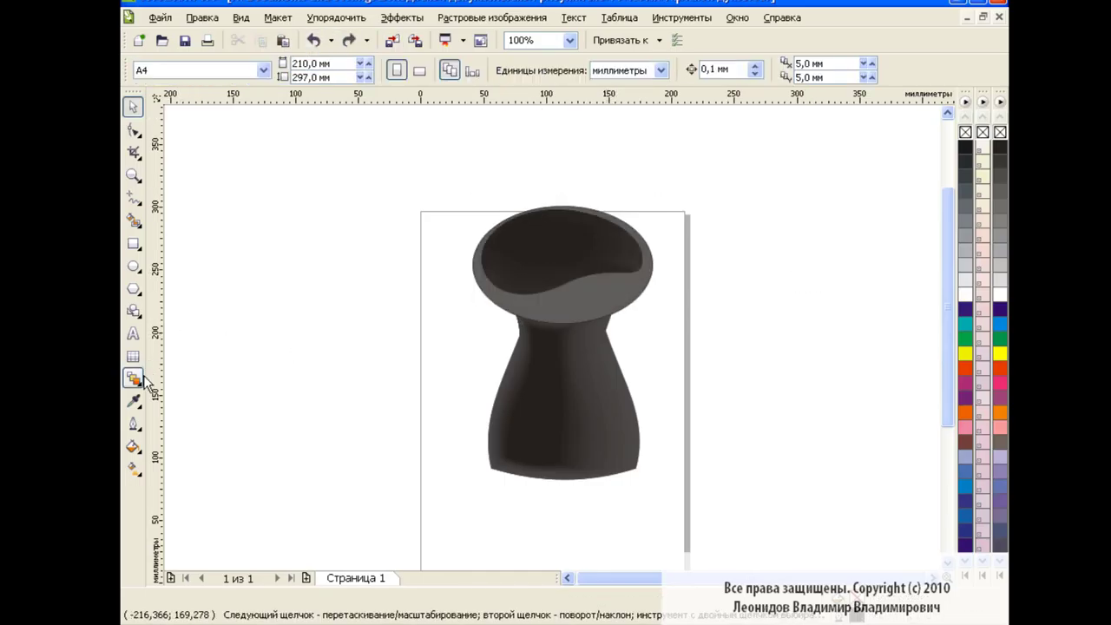
drag(556, 250, 645, 289)
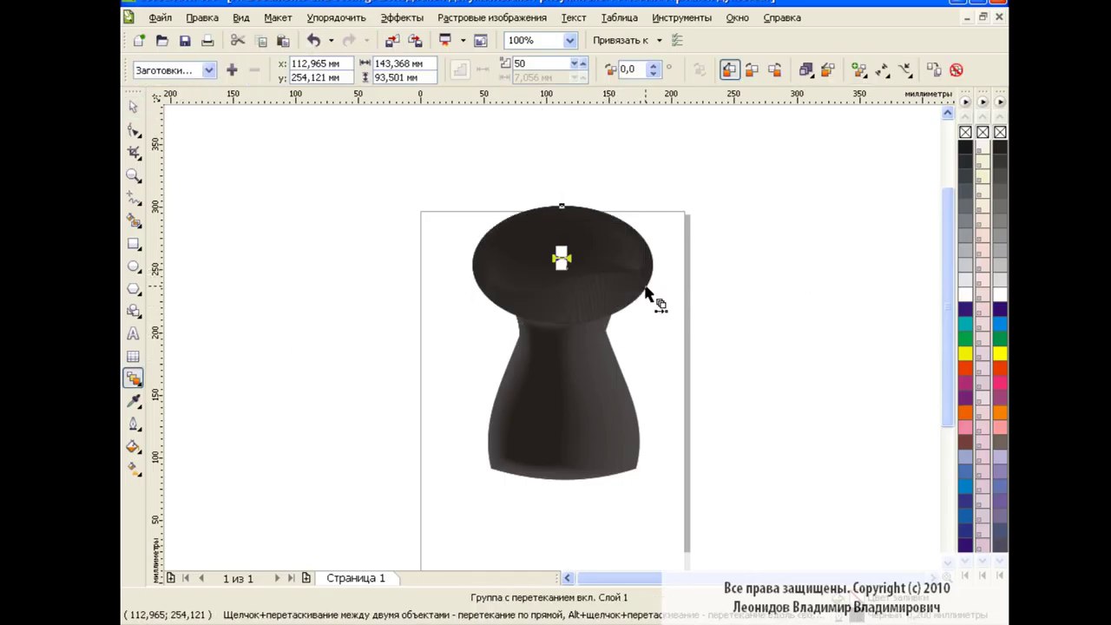
key(space)
drag(414, 186, 695, 355)
click(782, 319)
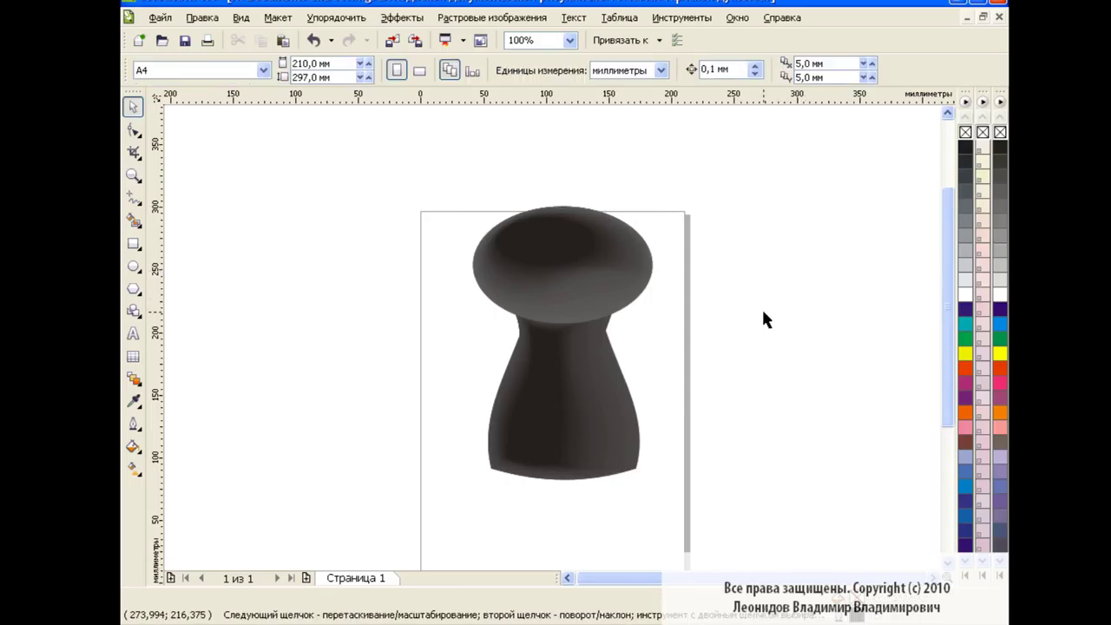
- Lower the blended cap slightly onto the neck, then select all twelve bottle objects
drag(423, 203, 751, 341)
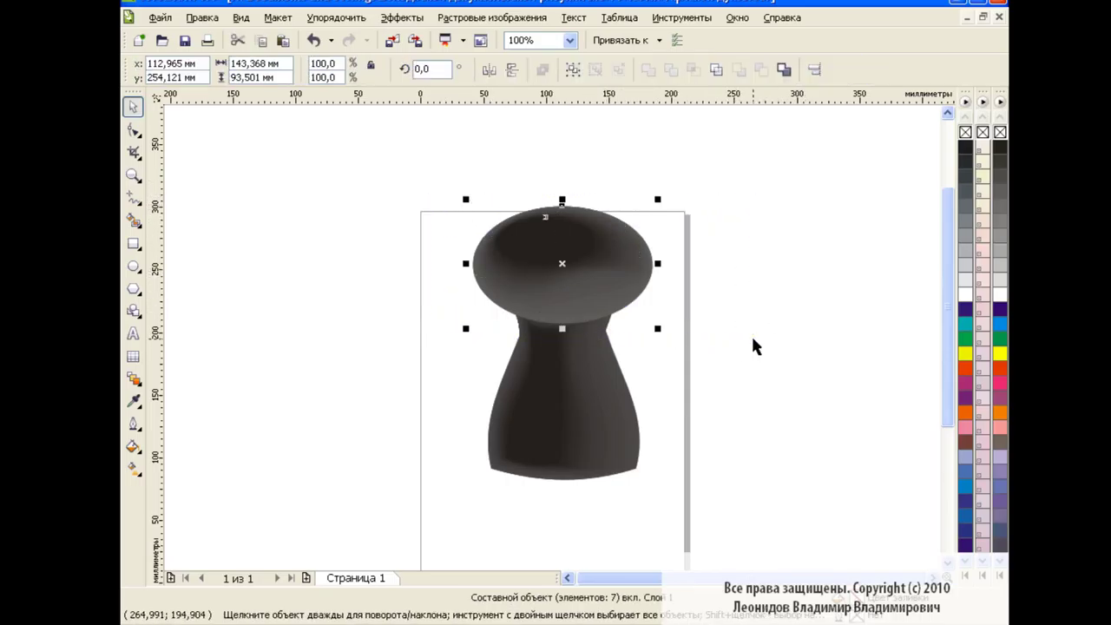
drag(562, 261, 562, 267)
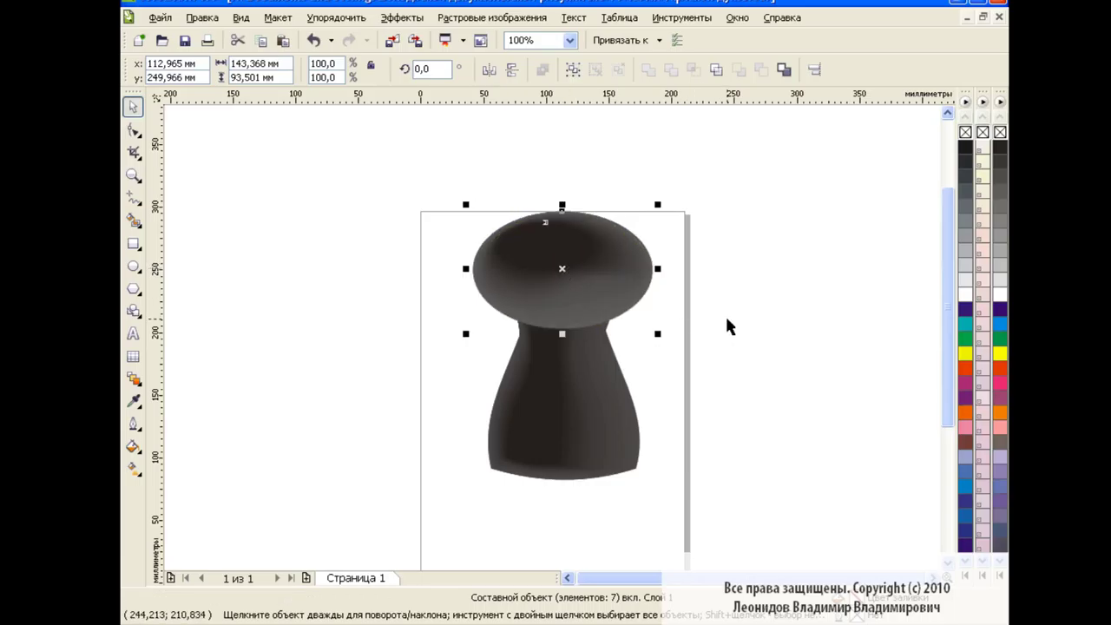
click(725, 313)
drag(417, 187, 783, 522)
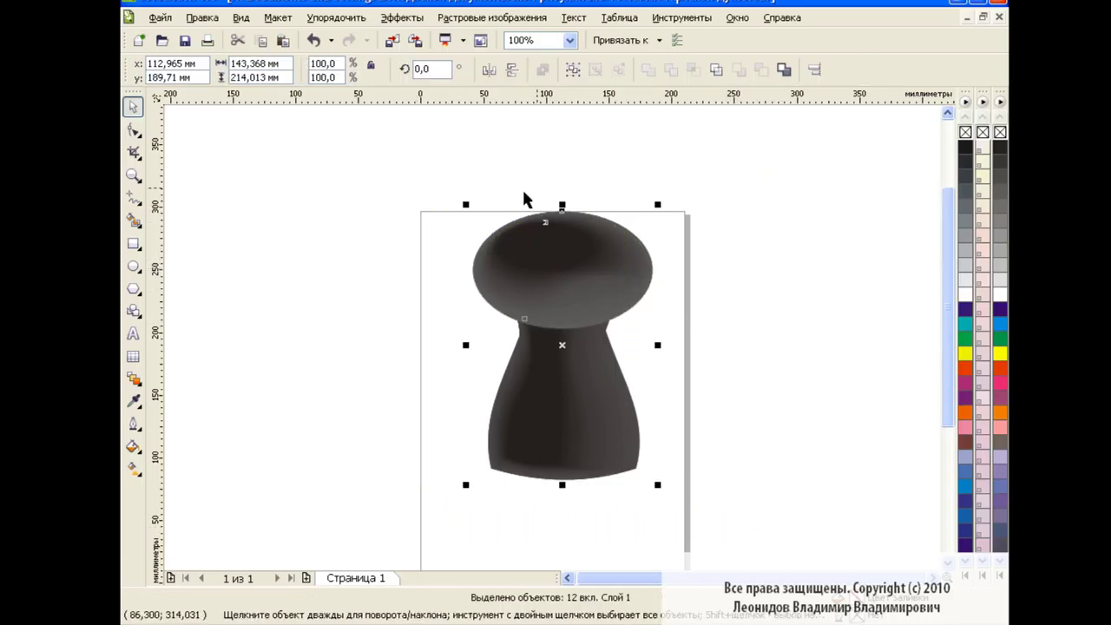
- Group the bottle objects, shrink the group to about 61.5% and move it off-page top-left
click(572, 71)
drag(657, 205, 583, 313)
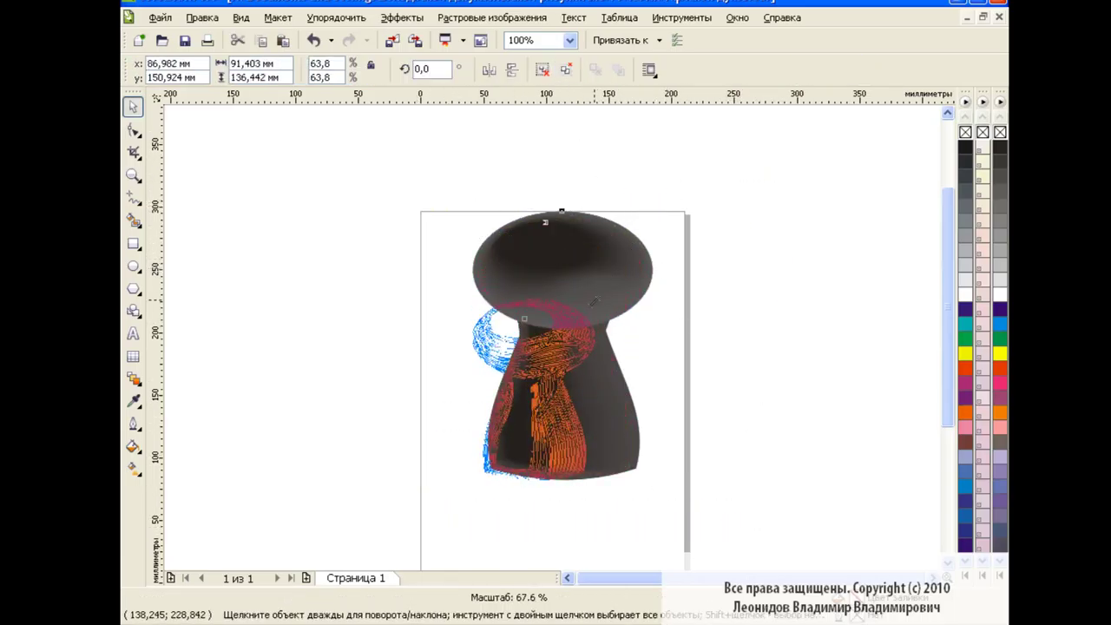
drag(526, 402, 354, 214)
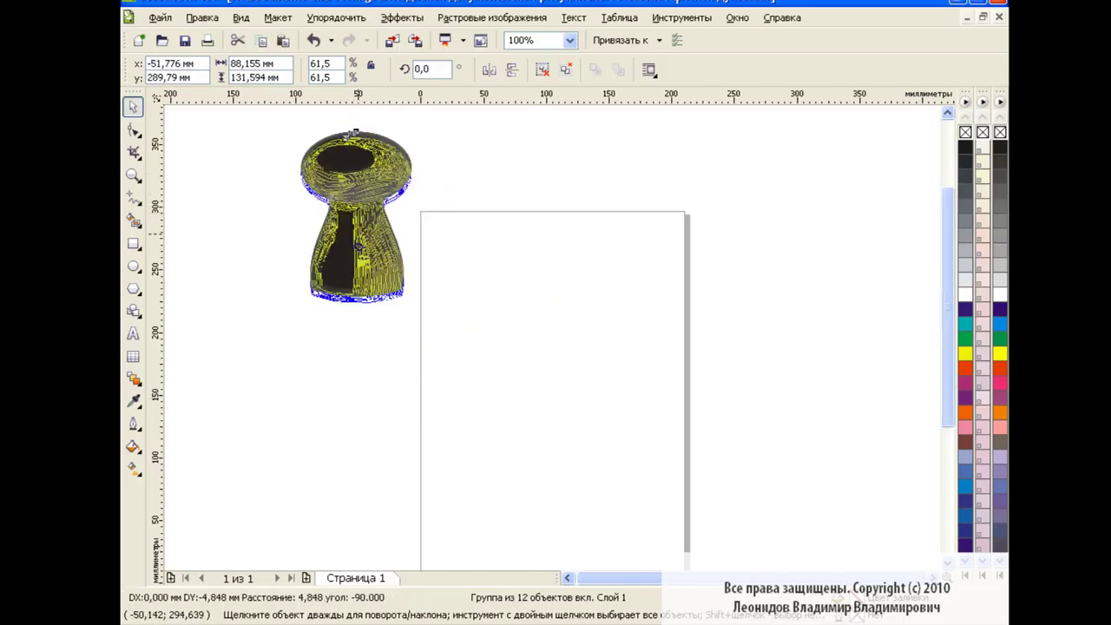
scroll(949, 274, down, 2)
click(603, 354)
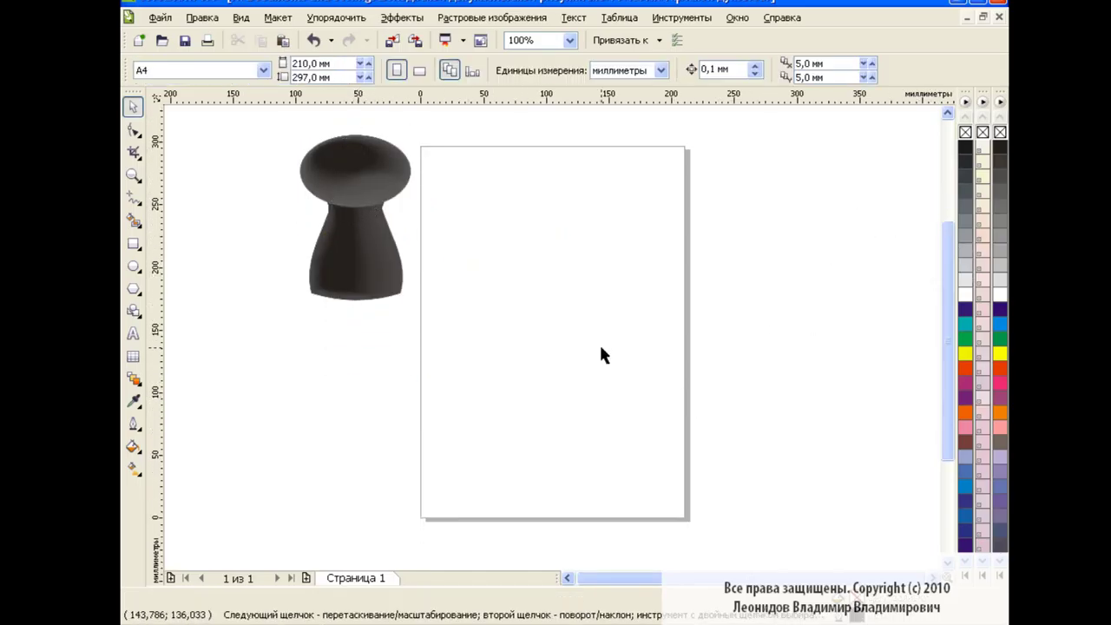
click(133, 244)
- Draw a tall rectangle, convert it to curves, and pull its top corners inward into a trapezoid
drag(483, 205, 701, 502)
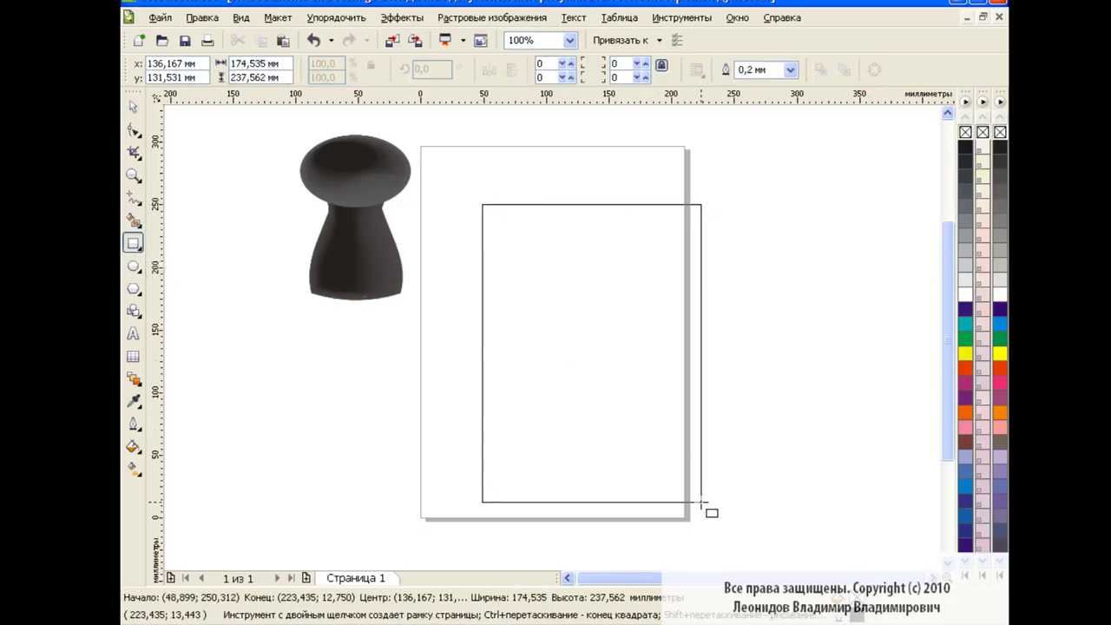
key(ctrl+q)
click(132, 129)
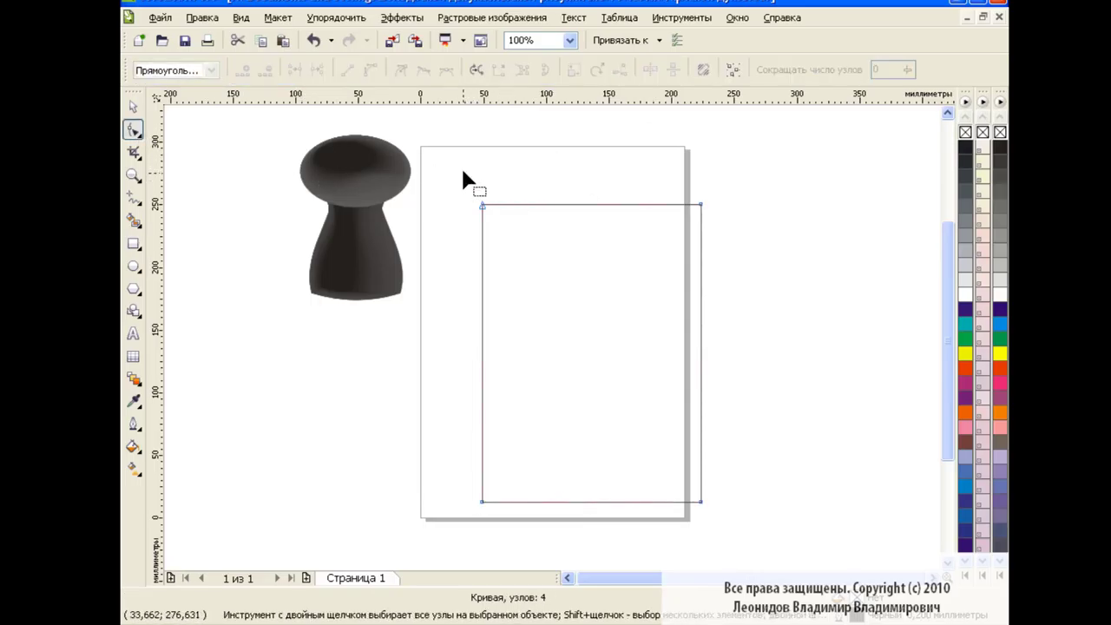
drag(463, 173, 720, 240)
shift+click(701, 205)
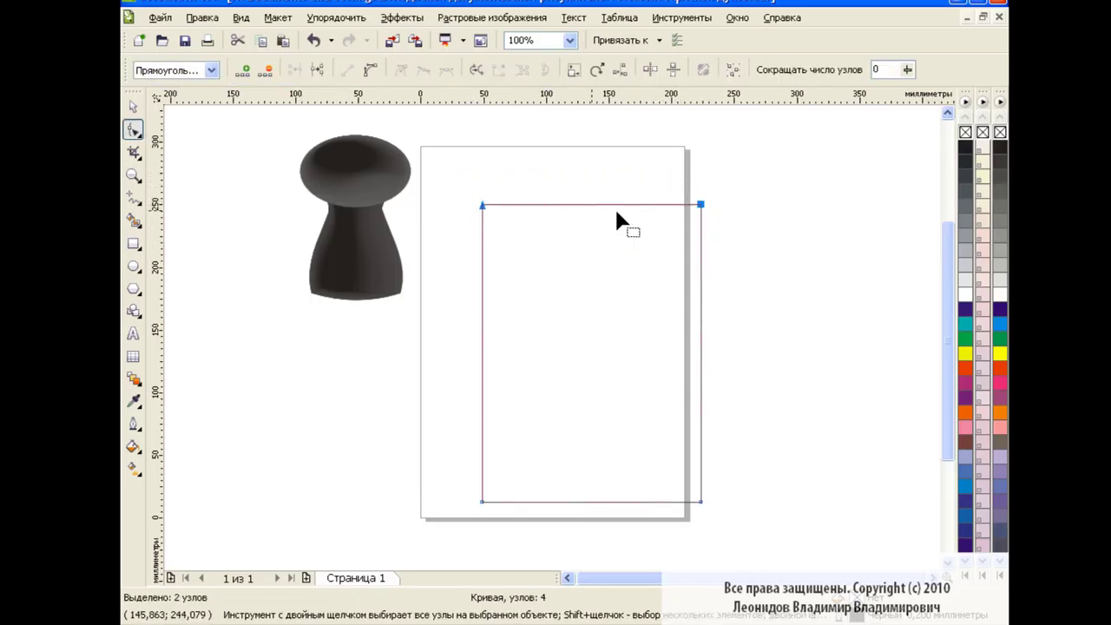
drag(702, 210, 648, 238)
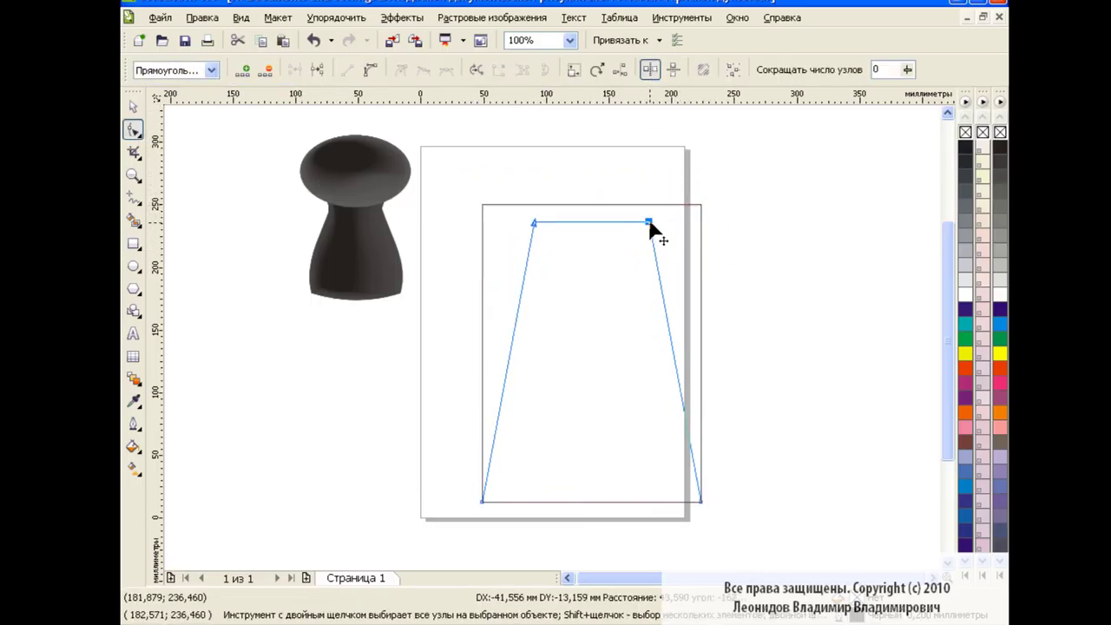
- Make the sides curves, bow the bottom edge down and bulge both sides outward
drag(442, 199, 739, 531)
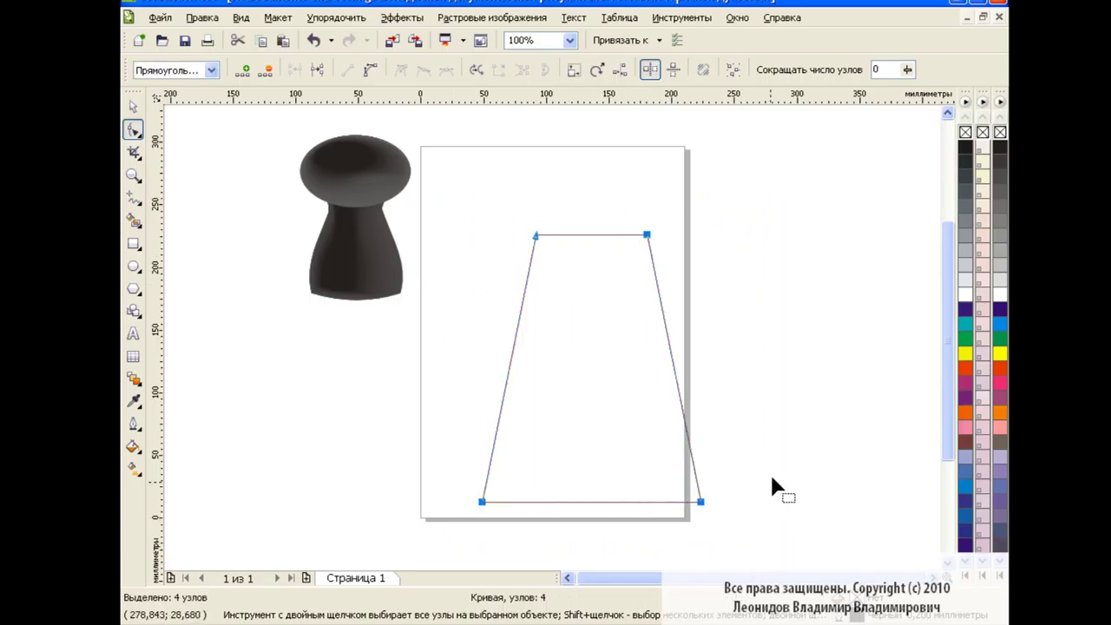
click(372, 71)
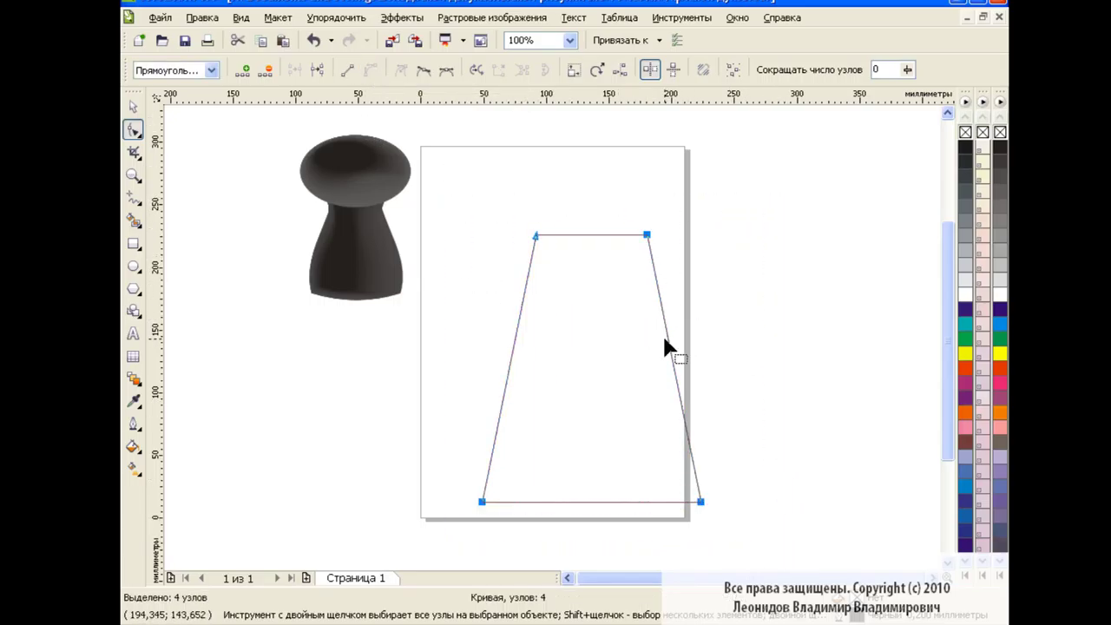
drag(593, 502, 594, 531)
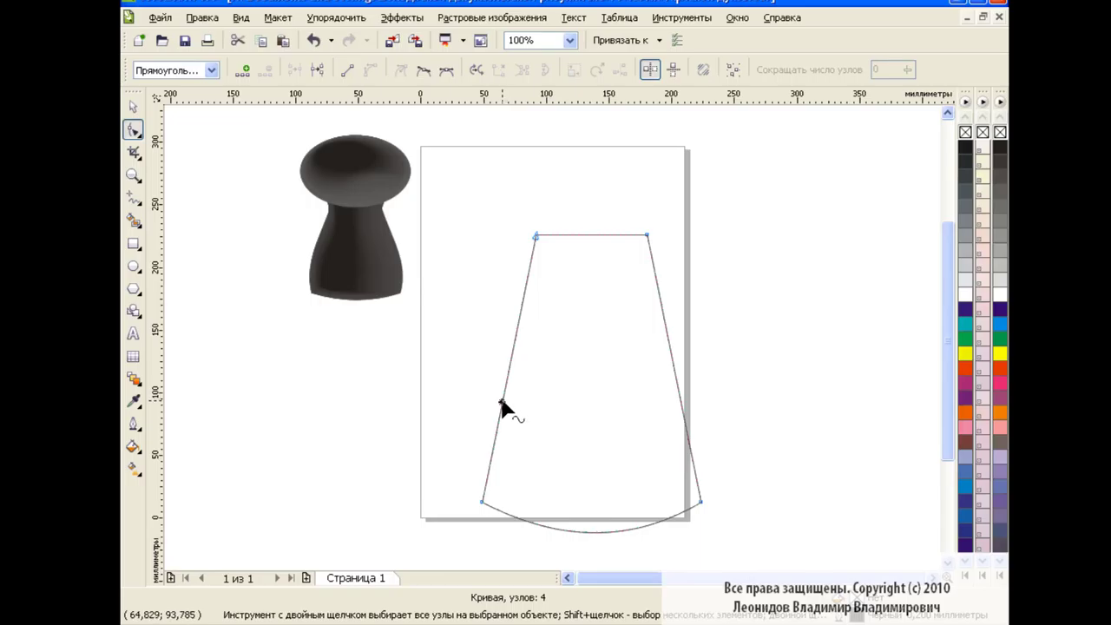
click(535, 237)
drag(506, 394, 464, 389)
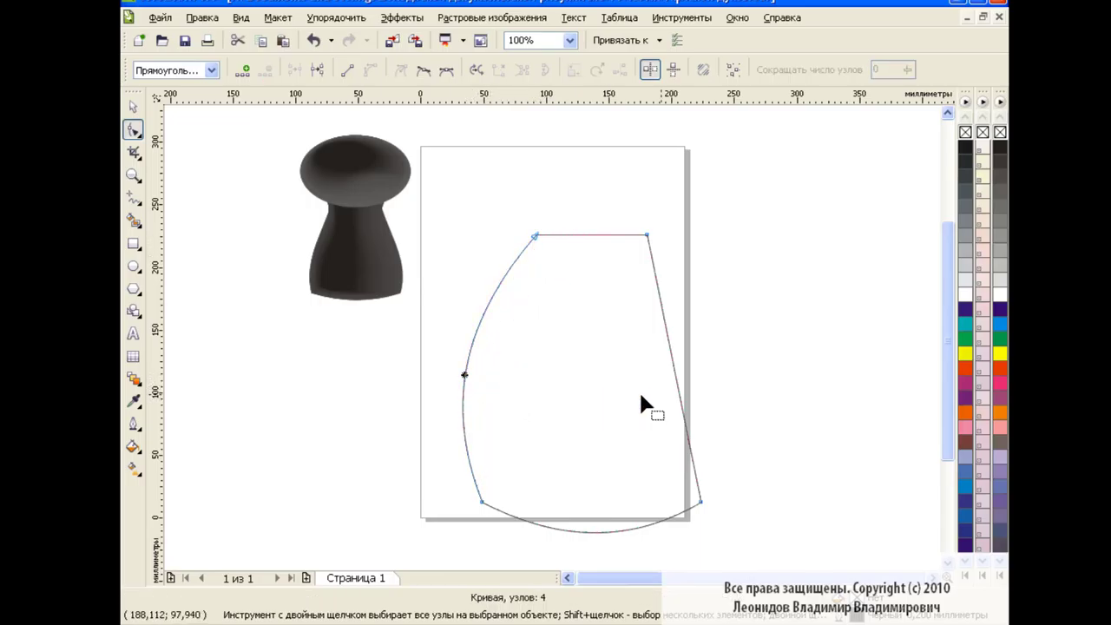
mouse_move(678, 391)
mouse_down()
mouse_move(734, 375)
mouse_move(721, 379)
mouse_up()
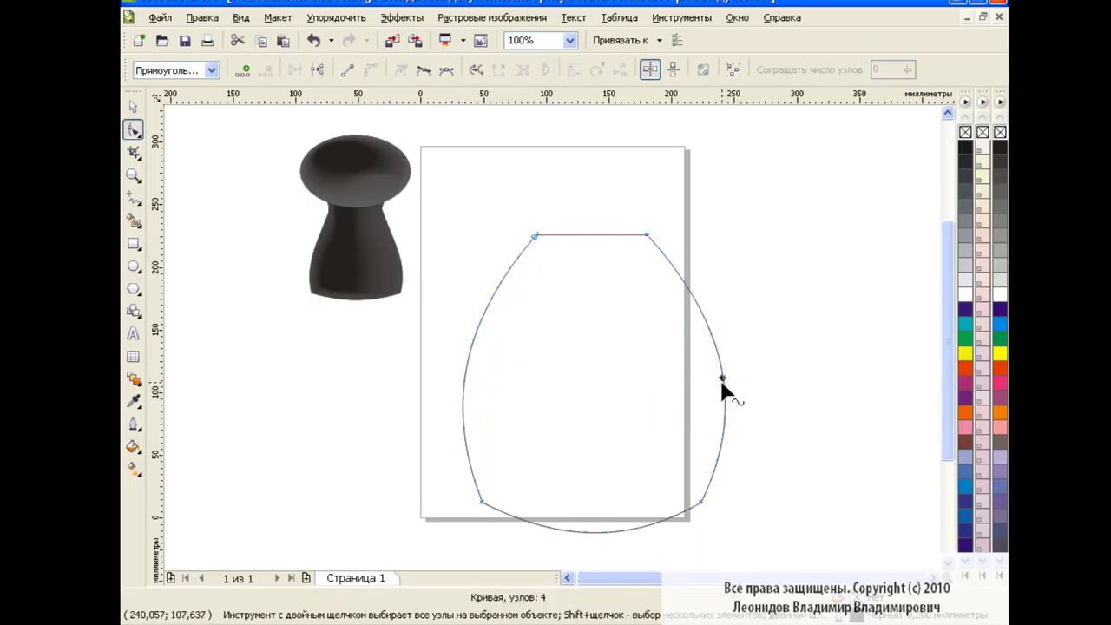
- Reshape the left and right side curves and sag the top edge slightly
click(489, 307)
drag(478, 309, 506, 373)
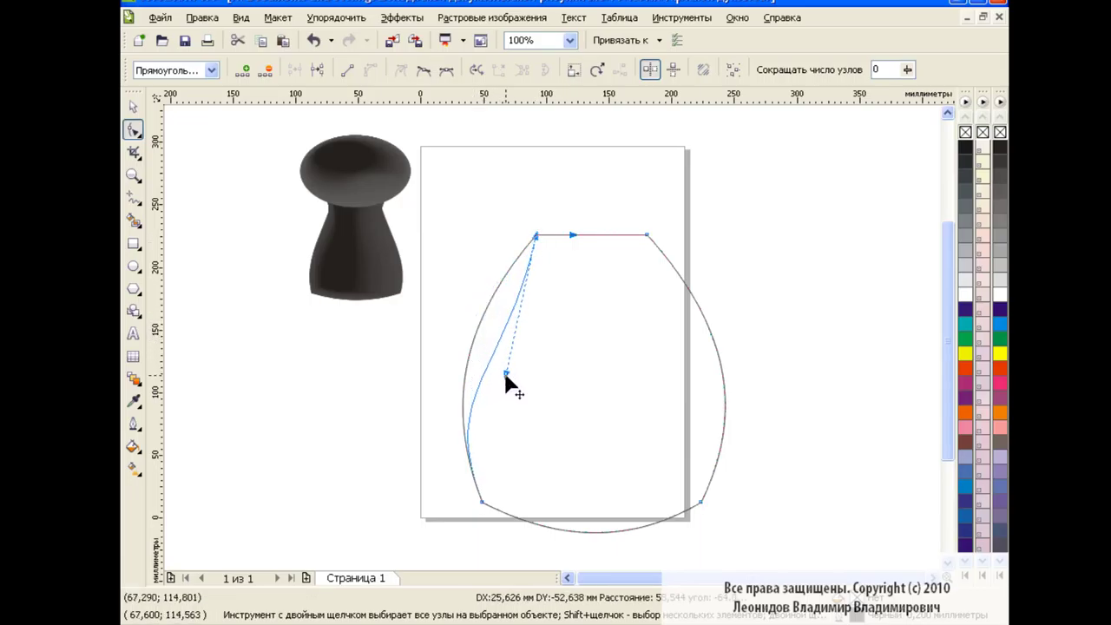
click(647, 235)
drag(719, 318, 669, 371)
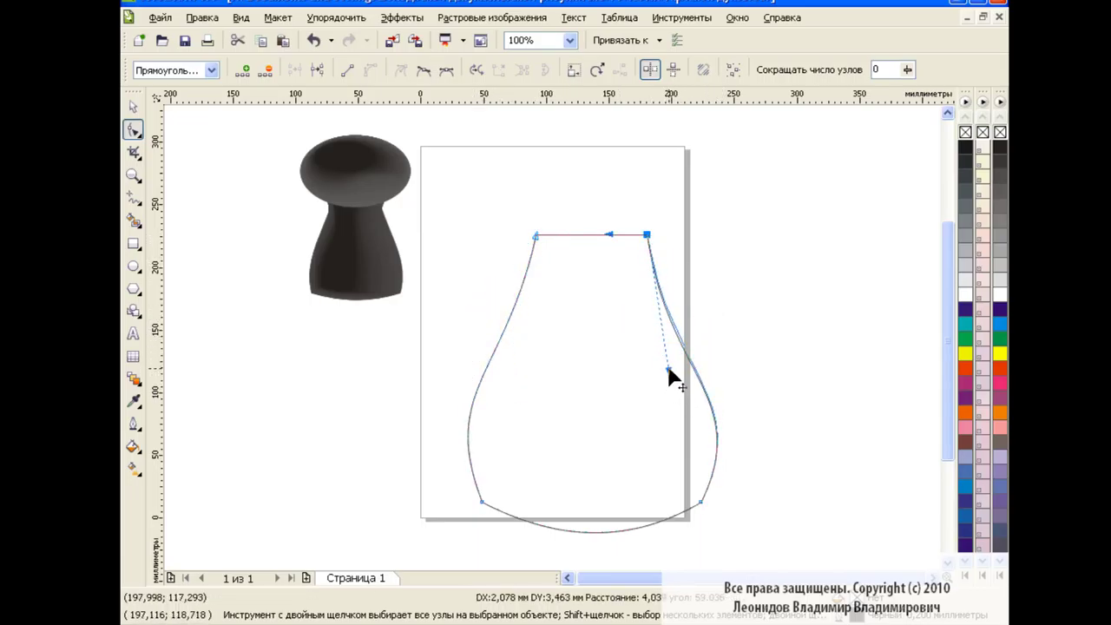
click(536, 235)
click(620, 235)
drag(595, 235, 593, 246)
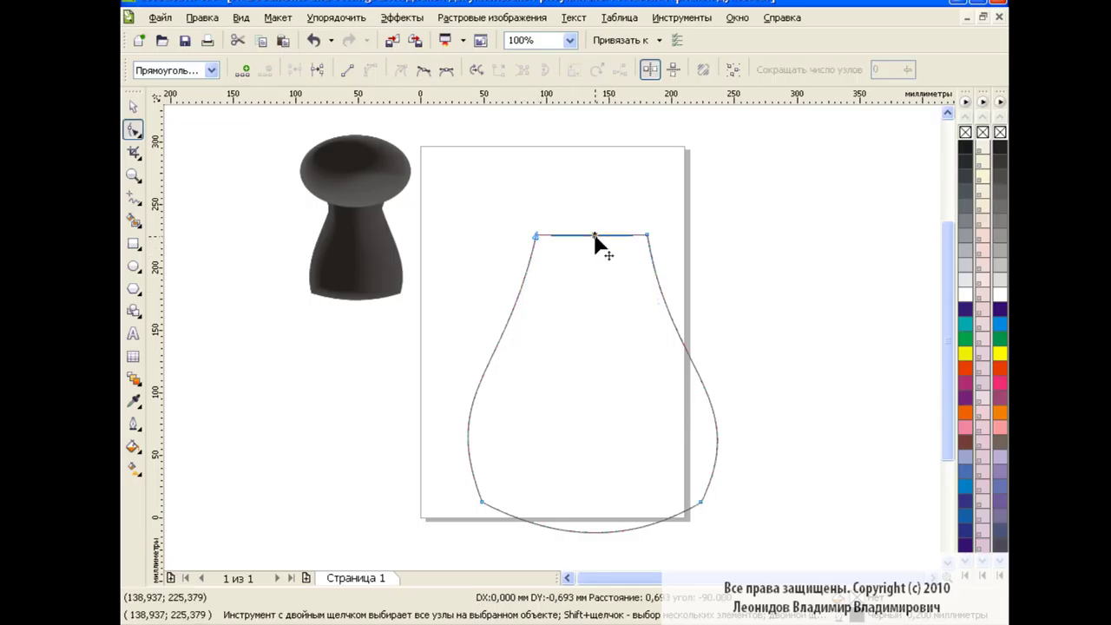
- Smooth the bottom-right node and adjust handles to round both bottom corners
click(701, 502)
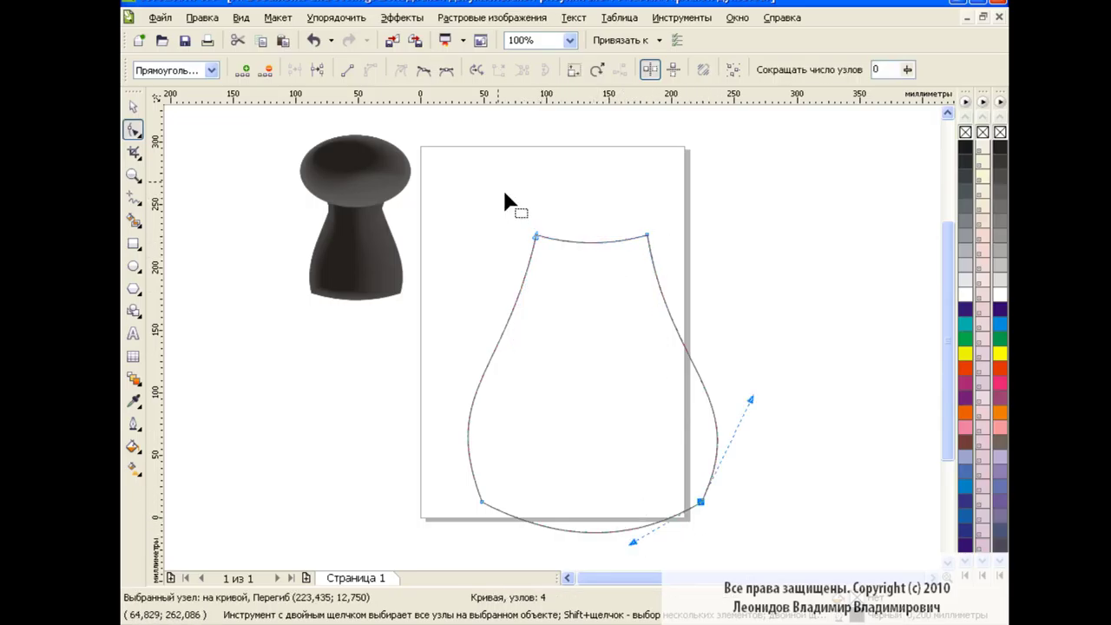
click(423, 70)
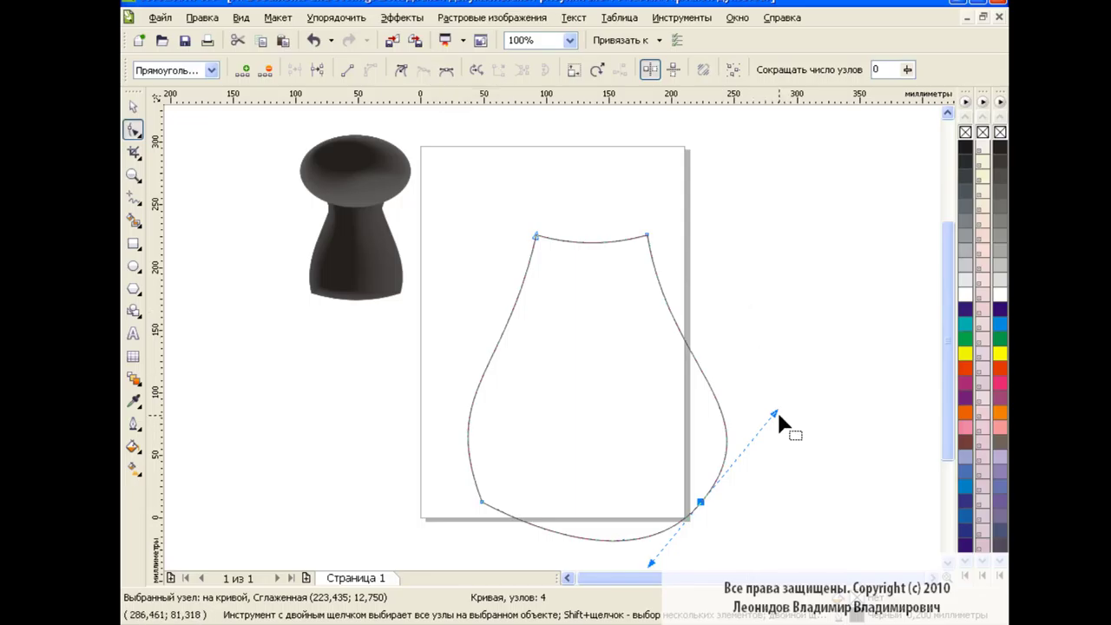
drag(776, 414, 748, 460)
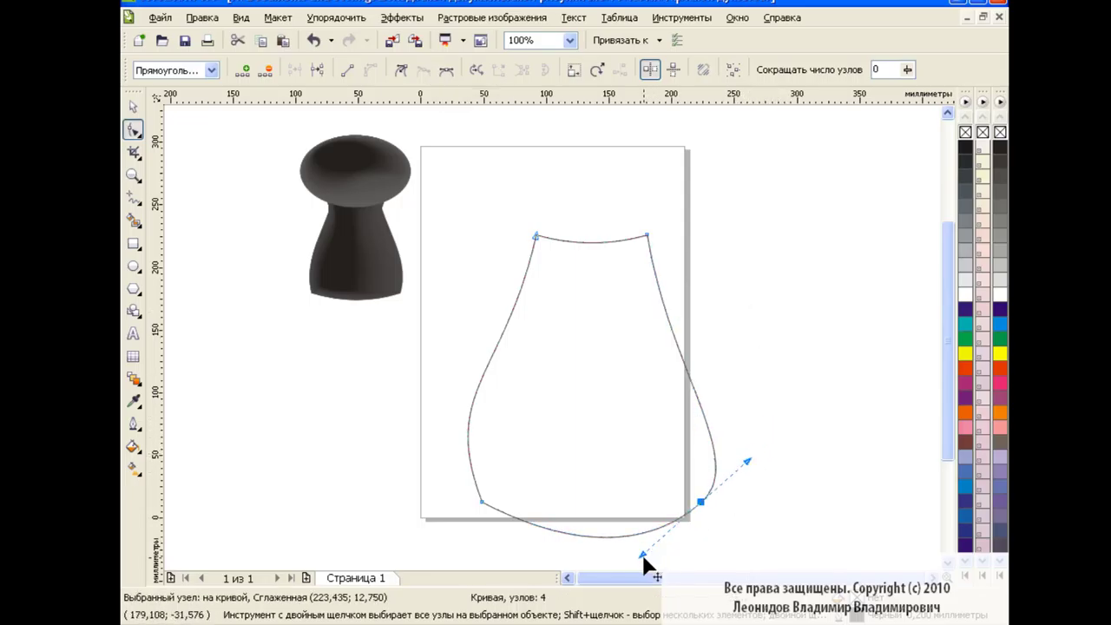
drag(644, 558, 689, 523)
click(512, 521)
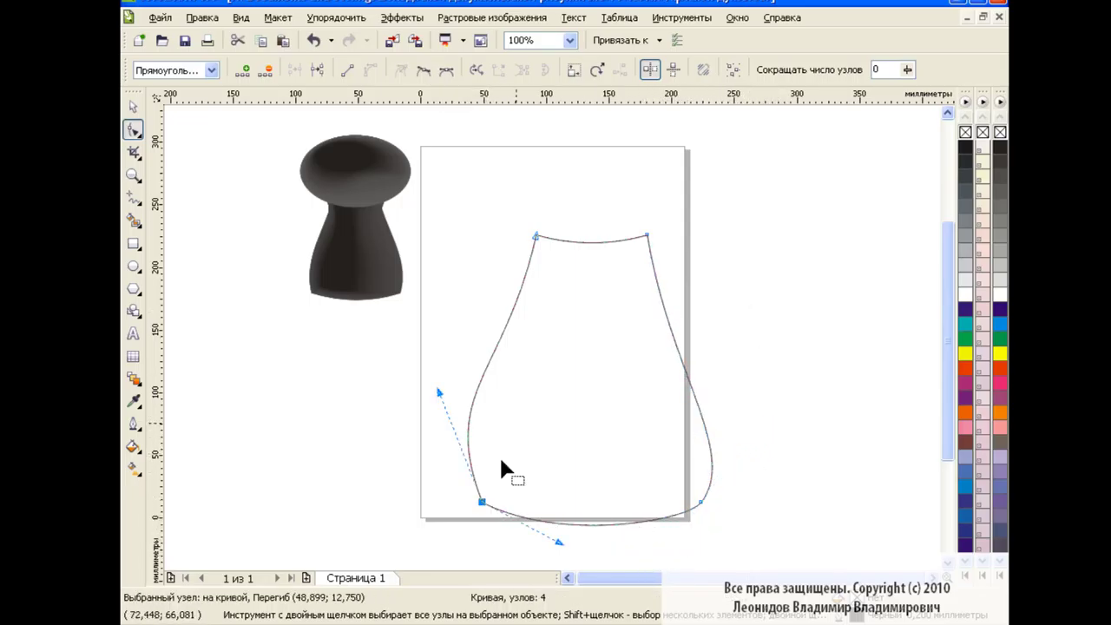
drag(539, 569, 500, 512)
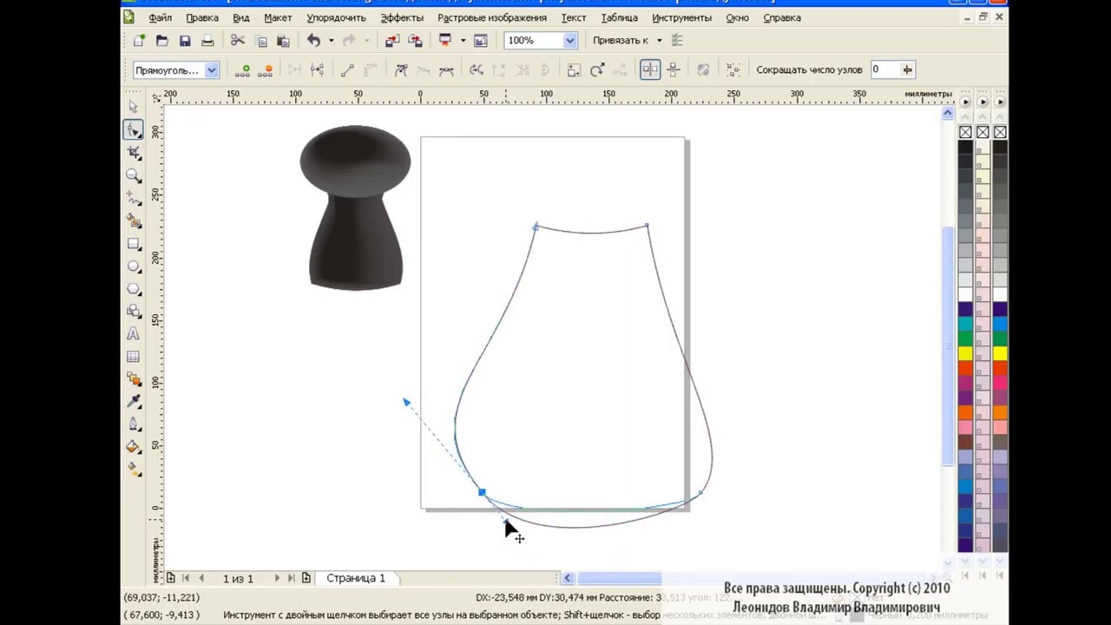
mouse_move(408, 402)
mouse_down()
mouse_move(455, 461)
mouse_move(437, 432)
mouse_up()
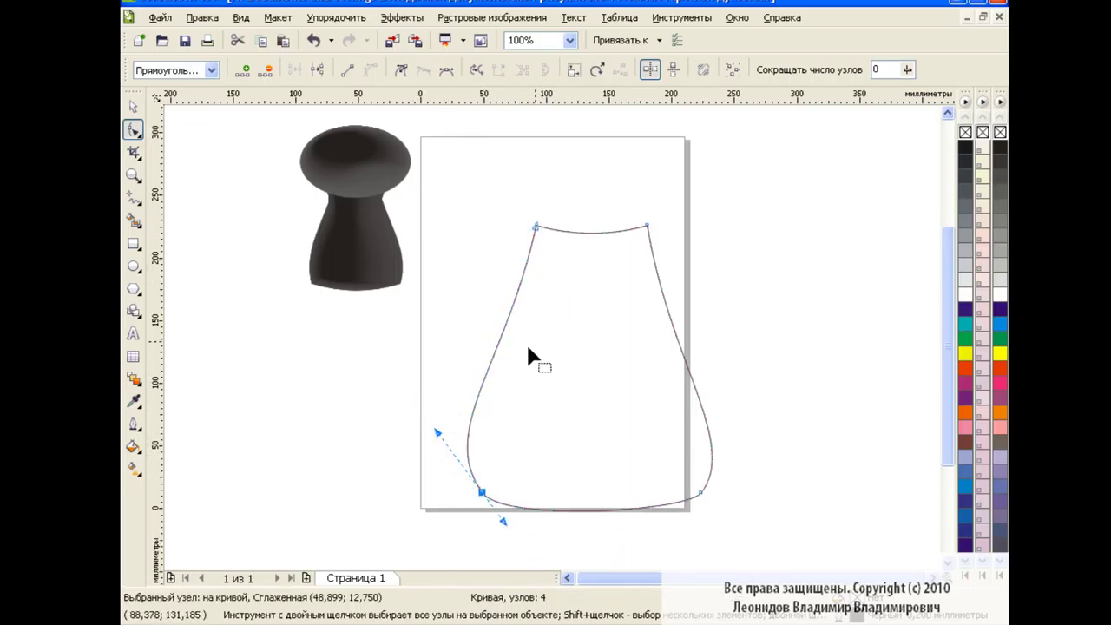
- Refine the curves of the left and right sides from the bottom nodes
click(536, 227)
click(482, 493)
drag(438, 431, 428, 415)
click(700, 492)
drag(739, 451, 746, 427)
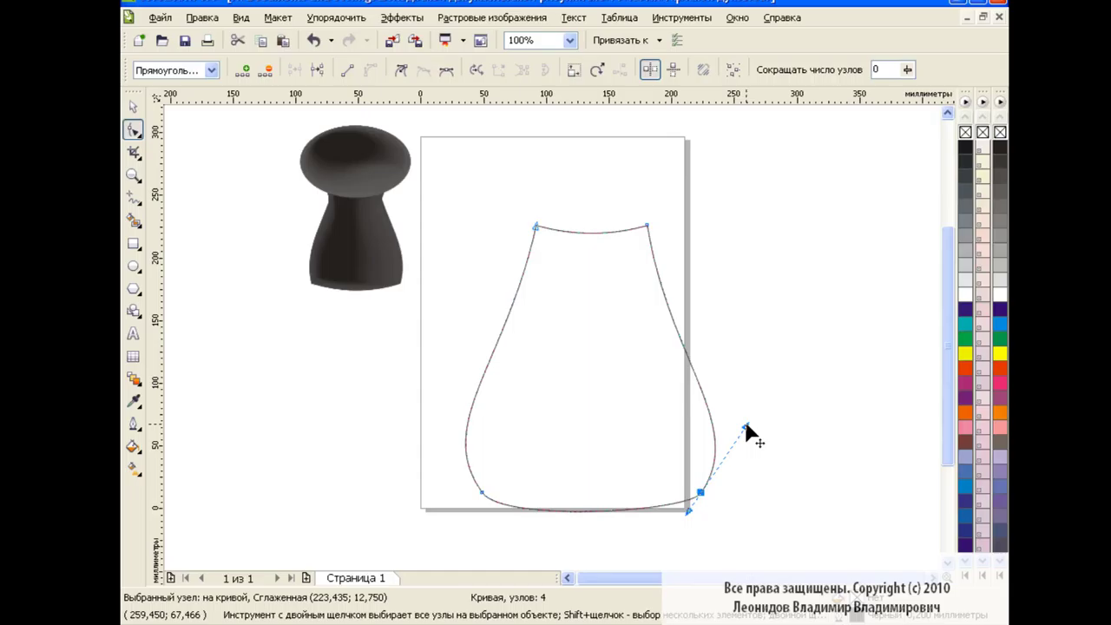
- Move the bottle outline up and to the left on the page
click(133, 106)
click(467, 417)
drag(620, 352, 587, 345)
click(793, 355)
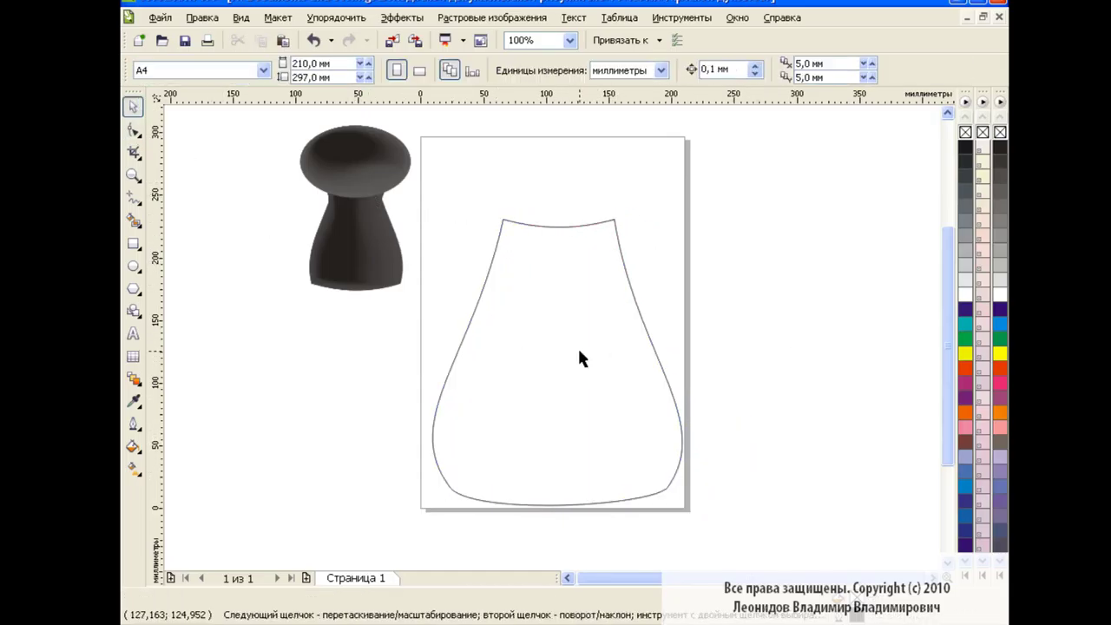
- Give the bottle outline a light grey outline colour
click(594, 320)
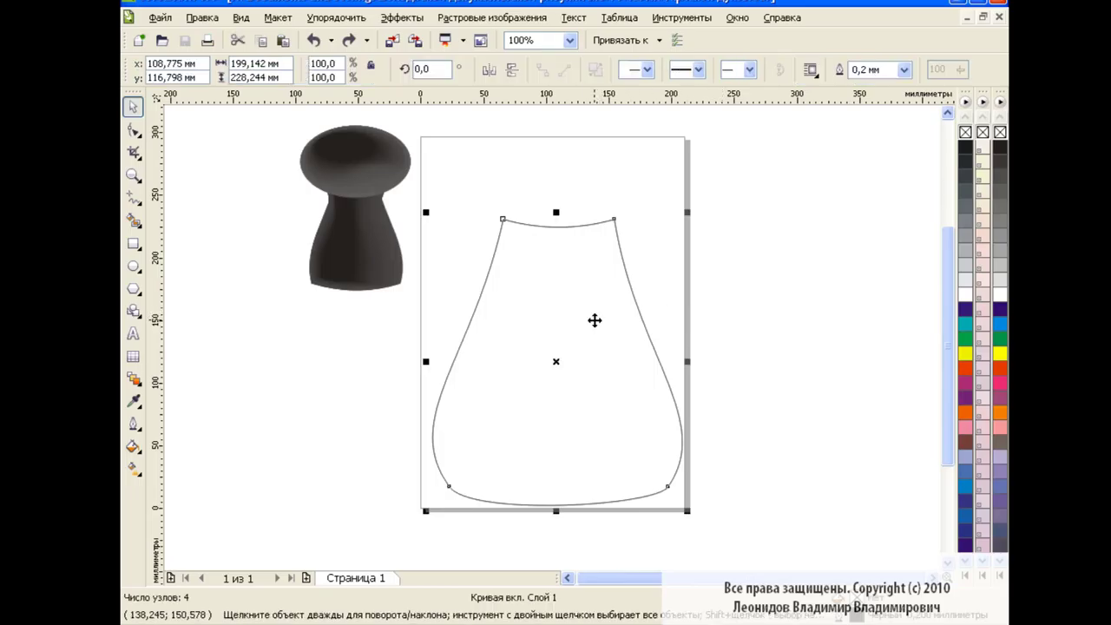
right_click(999, 229)
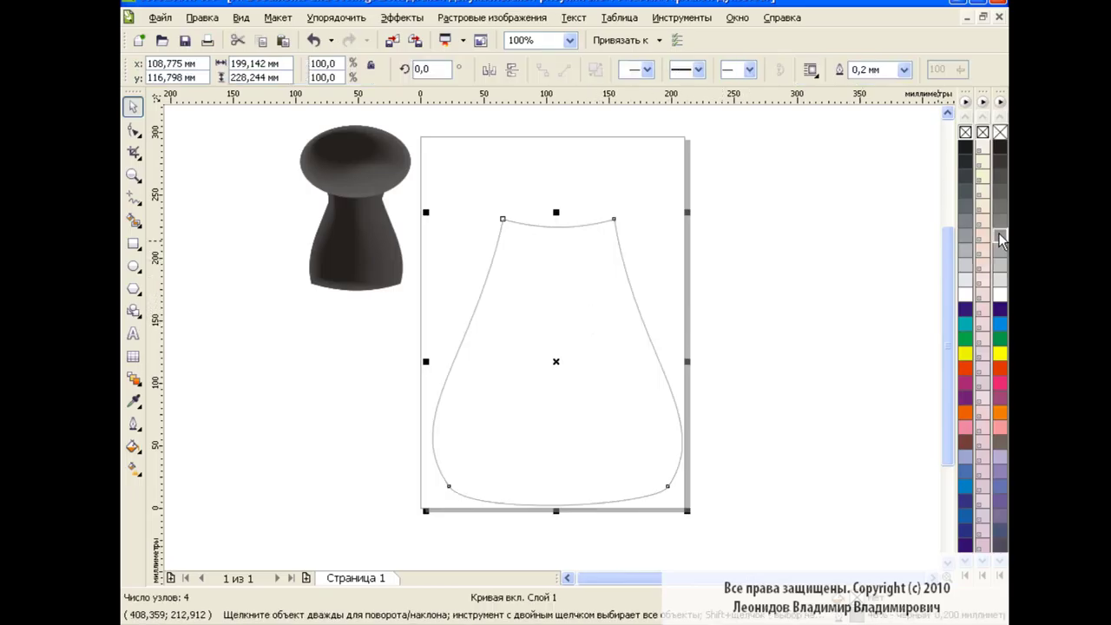
key(Escape)
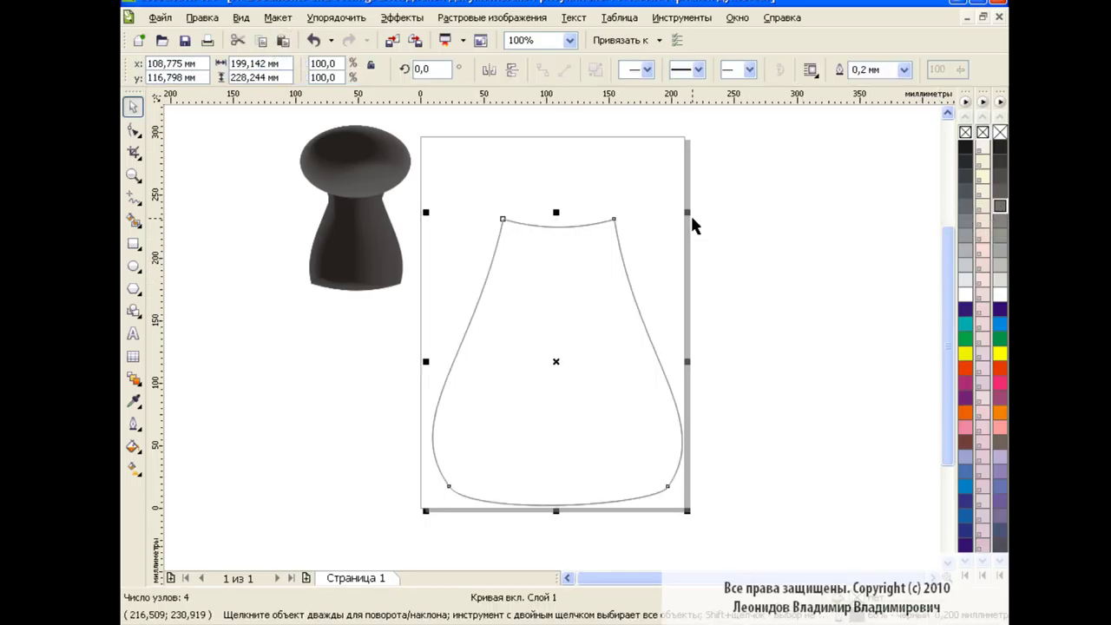
- Drop an 87.3% scaled copy of the outline inside the original
drag(689, 213, 687, 217)
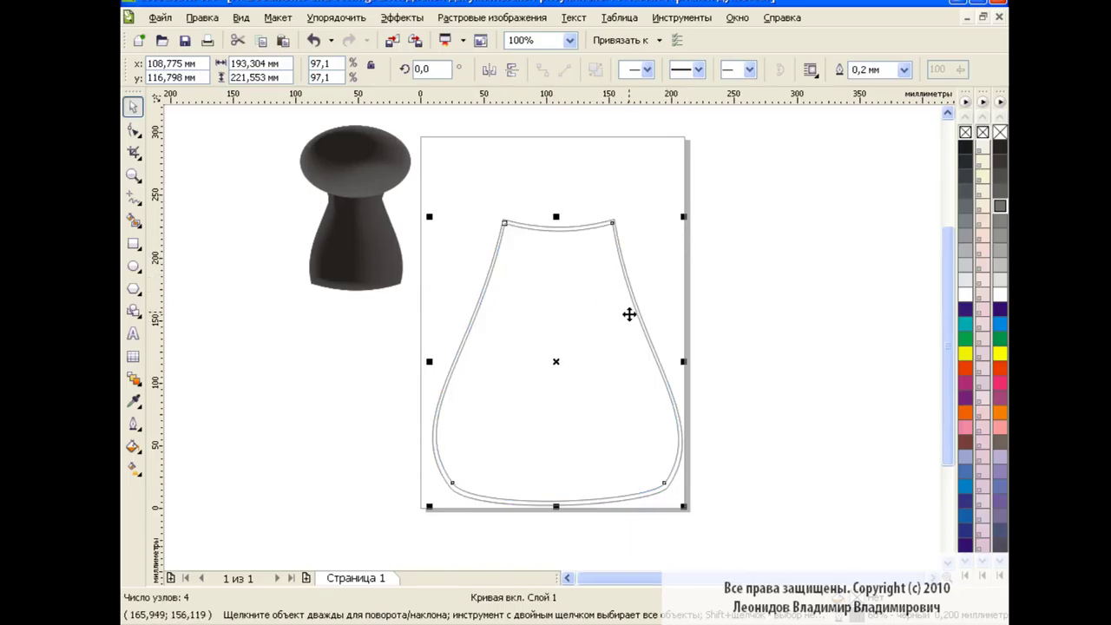
right_click(999, 135)
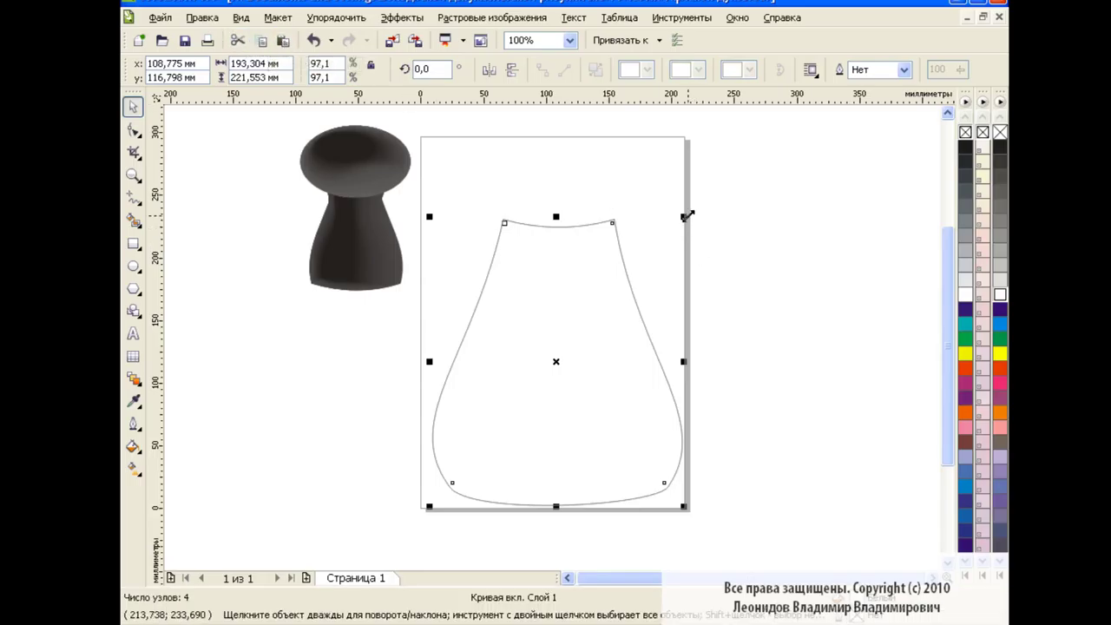
drag(686, 216, 671, 230)
right_click(999, 150)
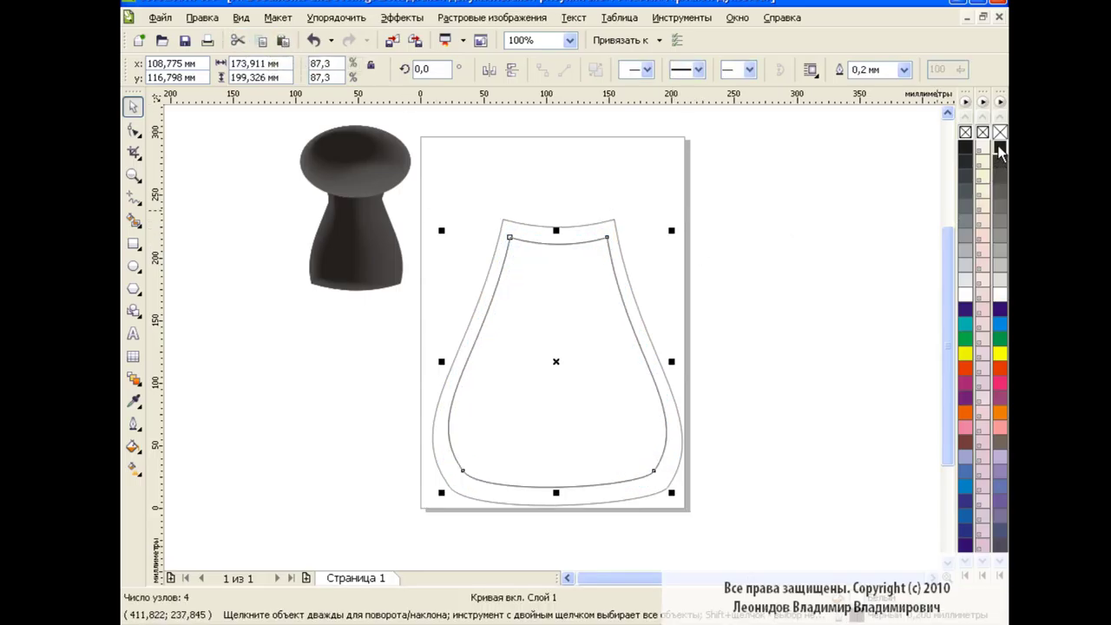
- Flatten the top edge of the inner copy by editing its nodes
click(133, 130)
click(514, 245)
mouse_move(550, 234)
mouse_down()
mouse_move(552, 246)
mouse_move(527, 239)
mouse_up()
click(583, 239)
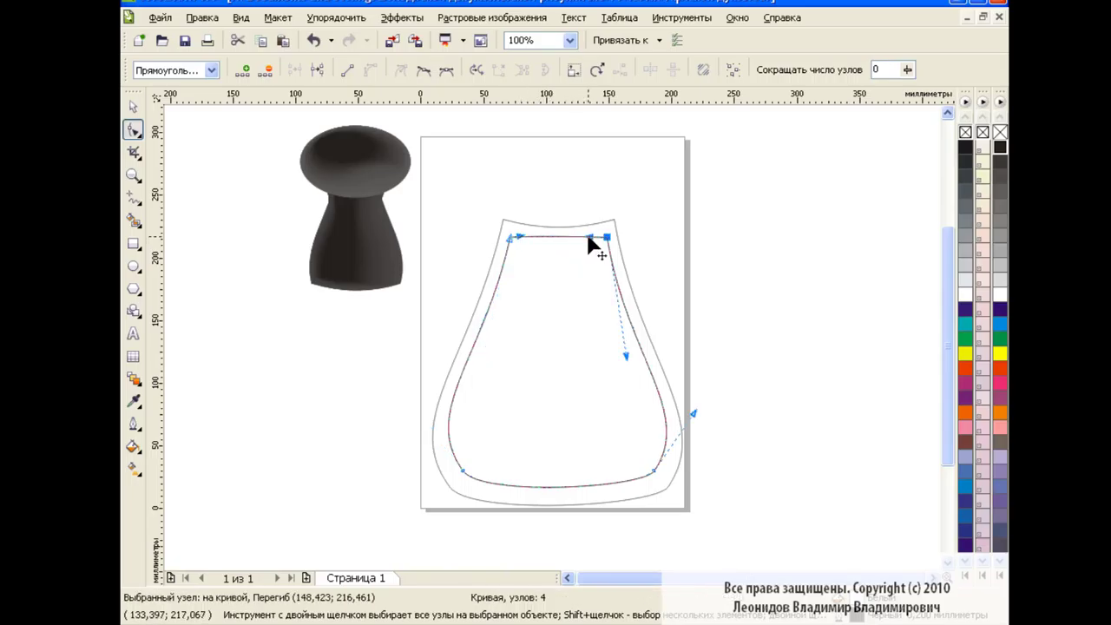
click(510, 237)
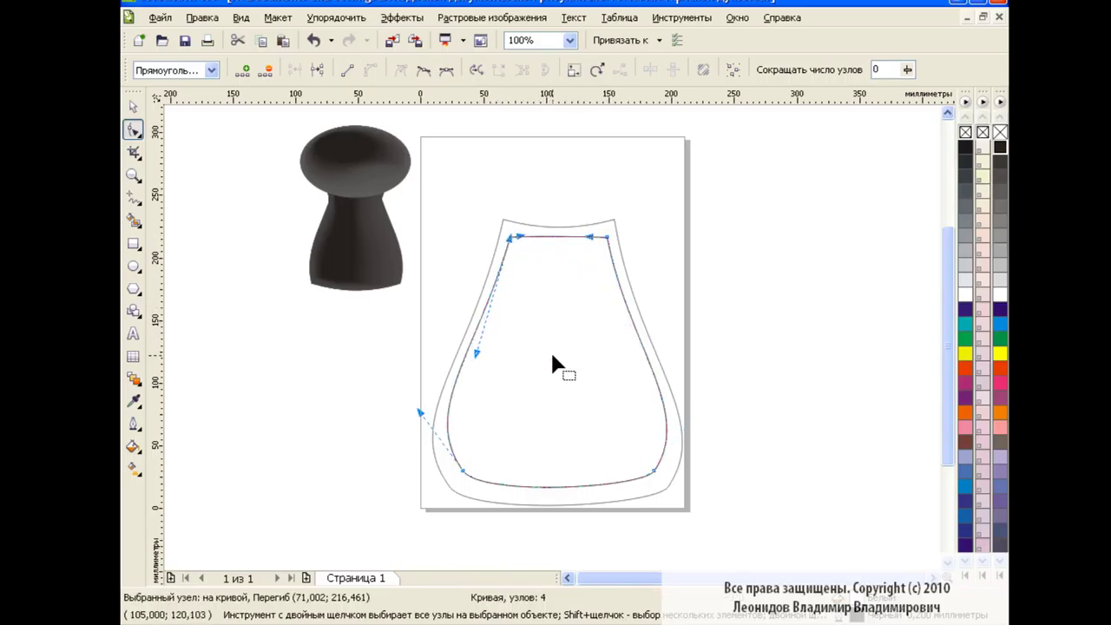
click(133, 106)
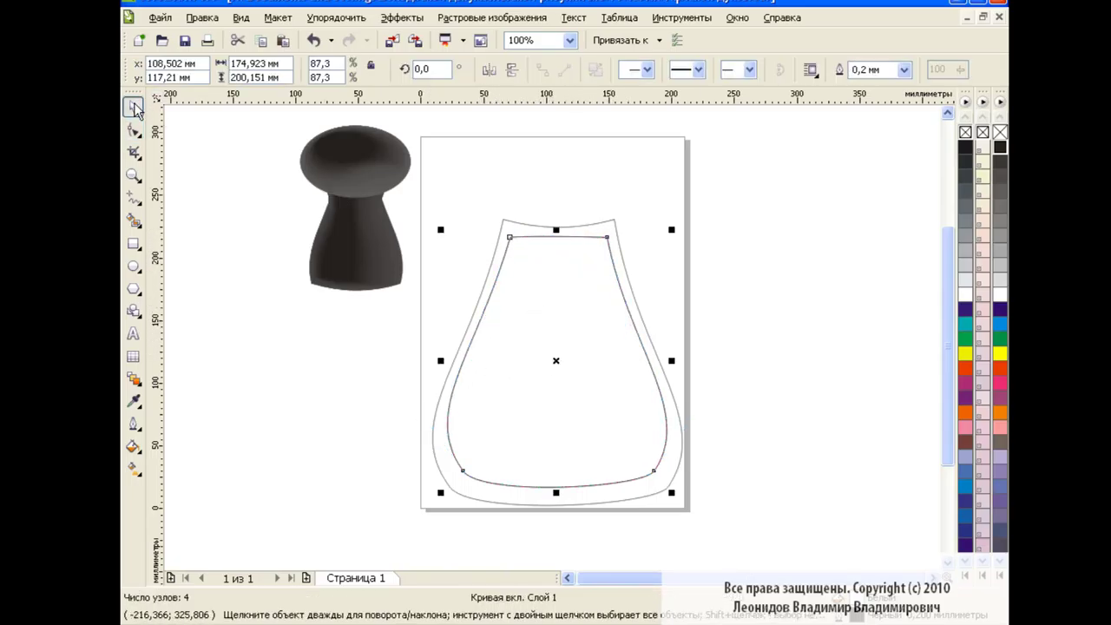
- Fill the inner copy orange with no outline and blend it into the outer grey outline
click(1000, 413)
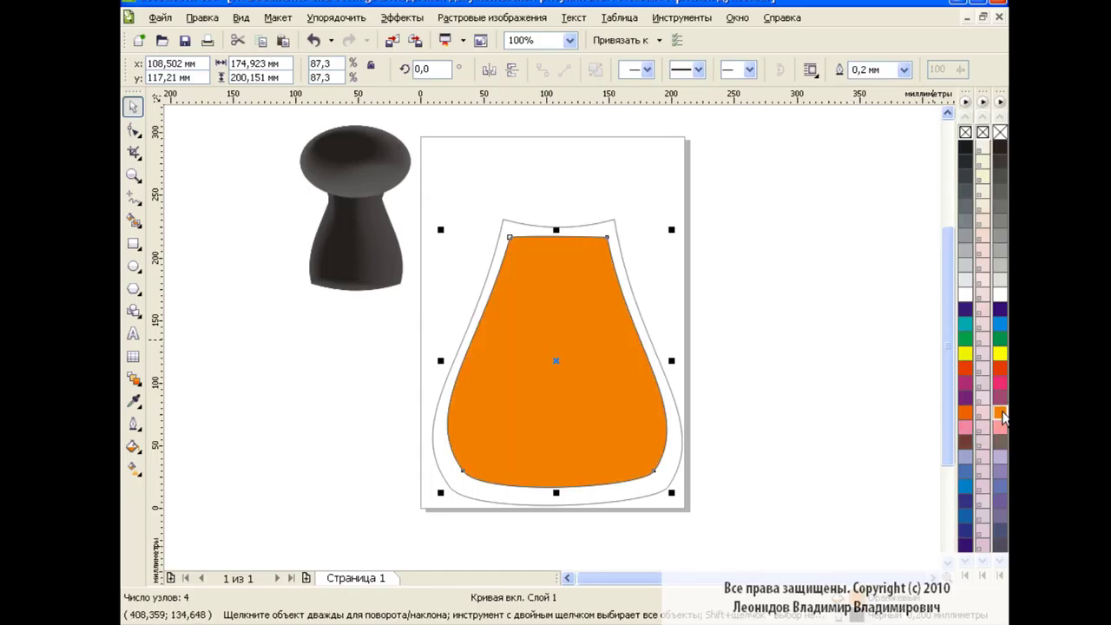
right_click(1000, 132)
click(133, 378)
drag(652, 429, 667, 439)
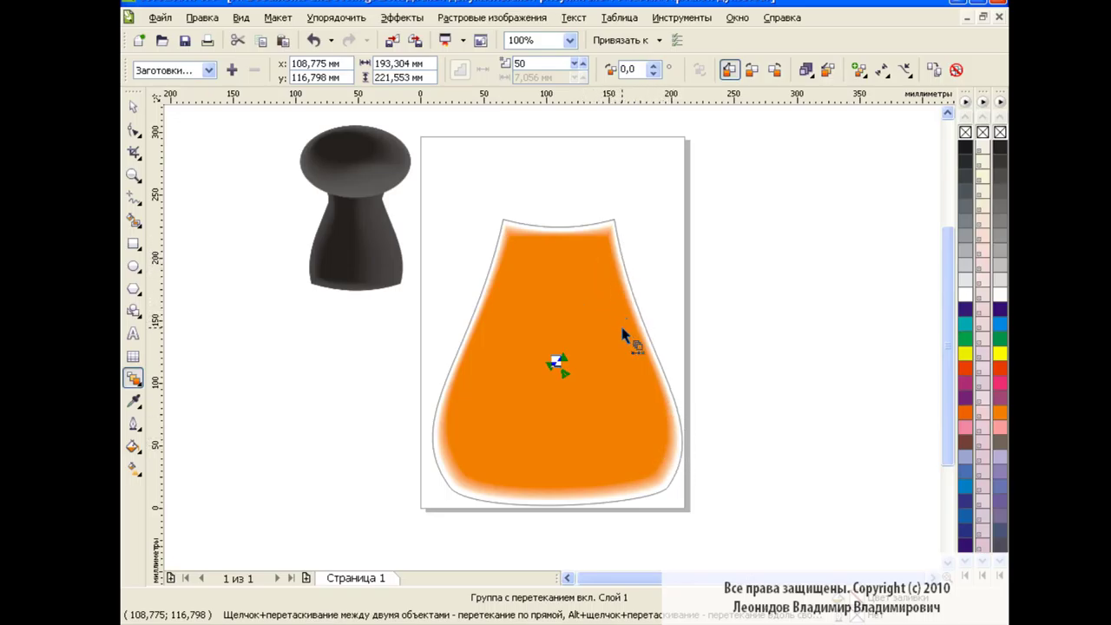
key(space)
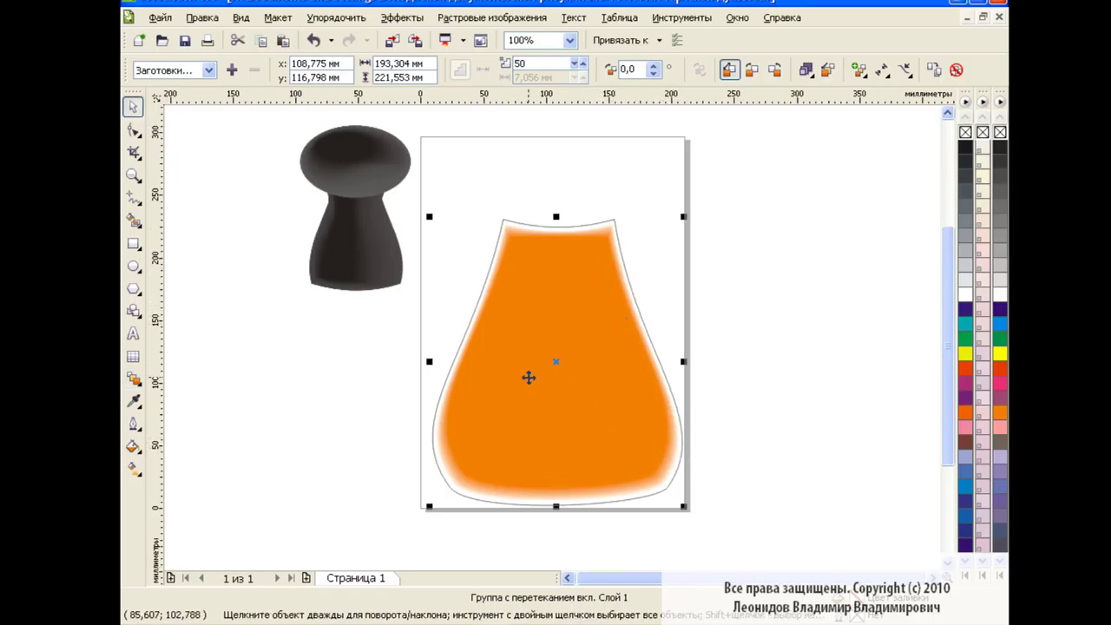
click(612, 220)
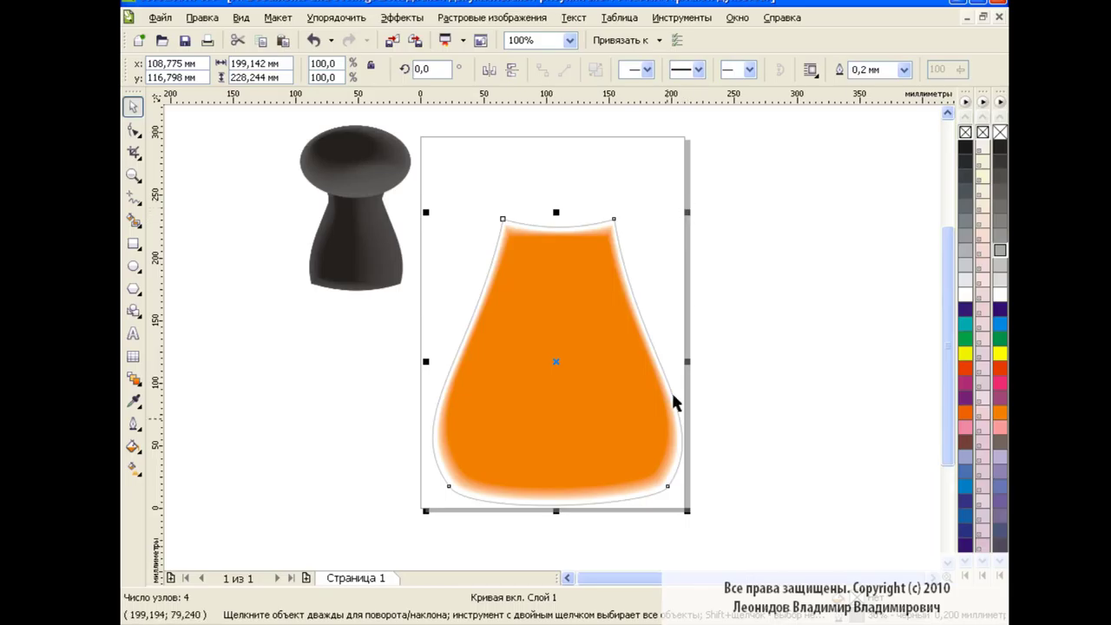
- Stretch the flask body to 105% height and reshape its top corner nodes
drag(555, 511, 555, 524)
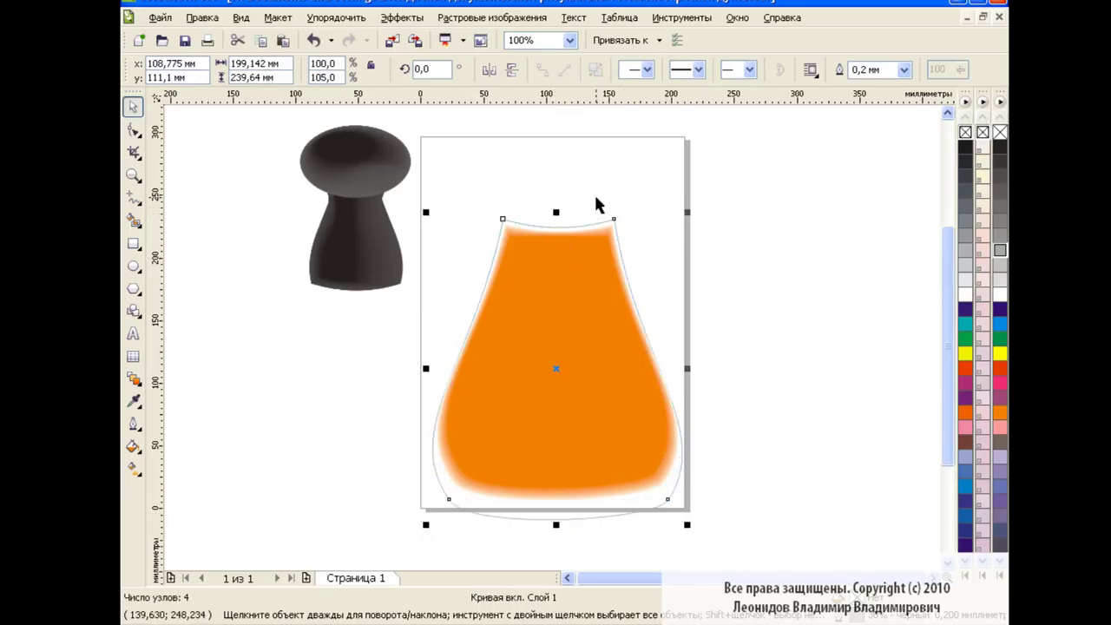
key(F10)
mouse_move(446, 179)
mouse_down()
mouse_move(646, 253)
mouse_move(609, 224)
mouse_up()
click(505, 224)
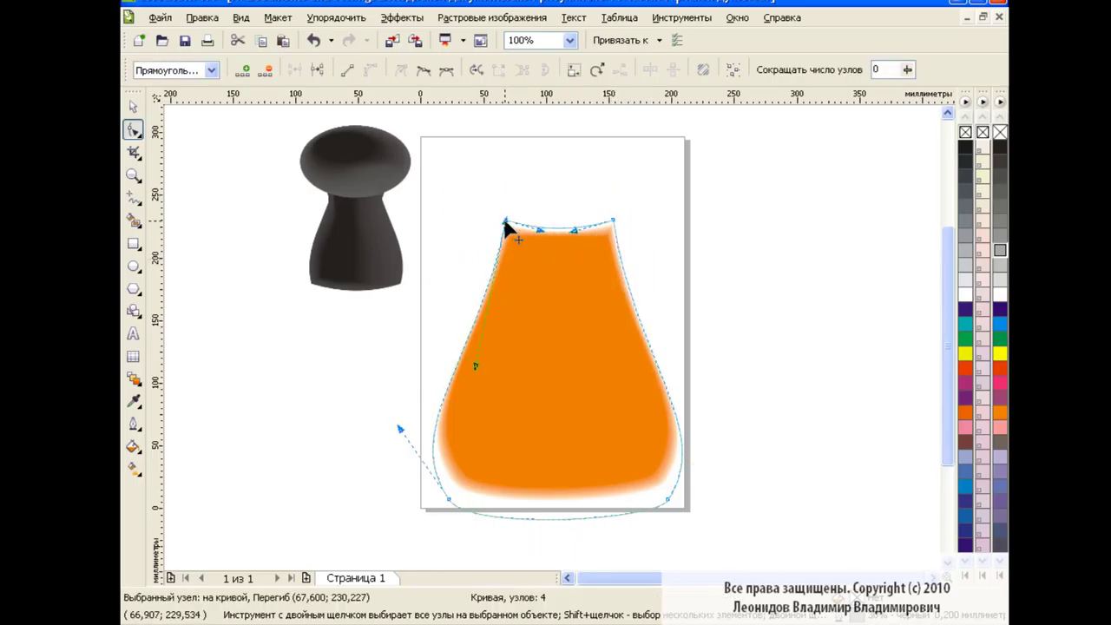
- Move all four flask objects about 18 mm higher on the page
key(space)
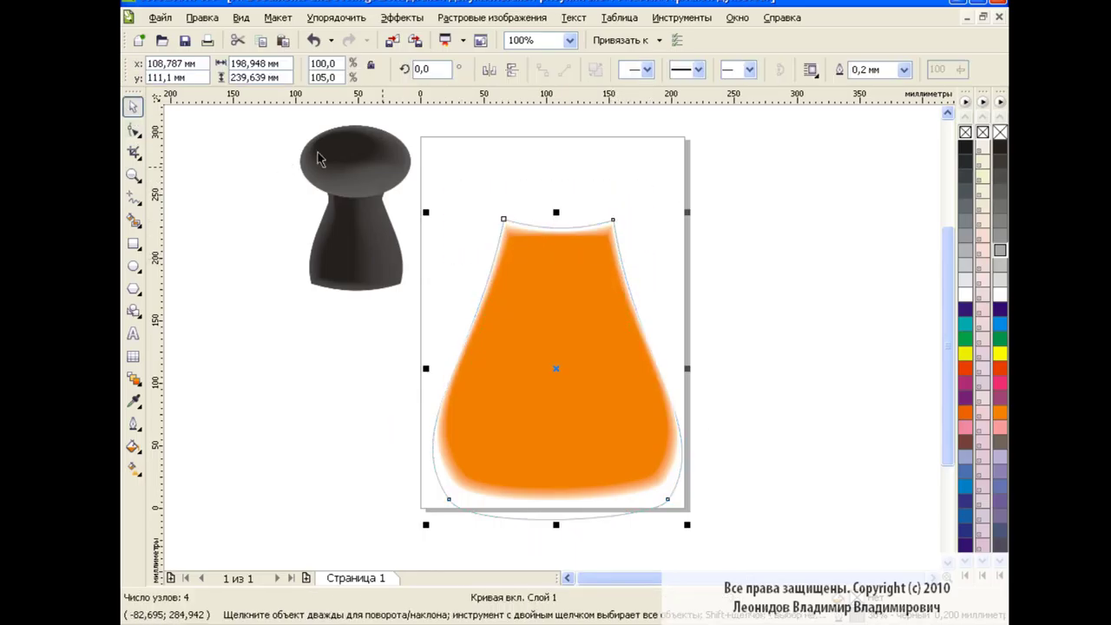
click(756, 195)
drag(756, 198, 419, 538)
drag(551, 367, 553, 341)
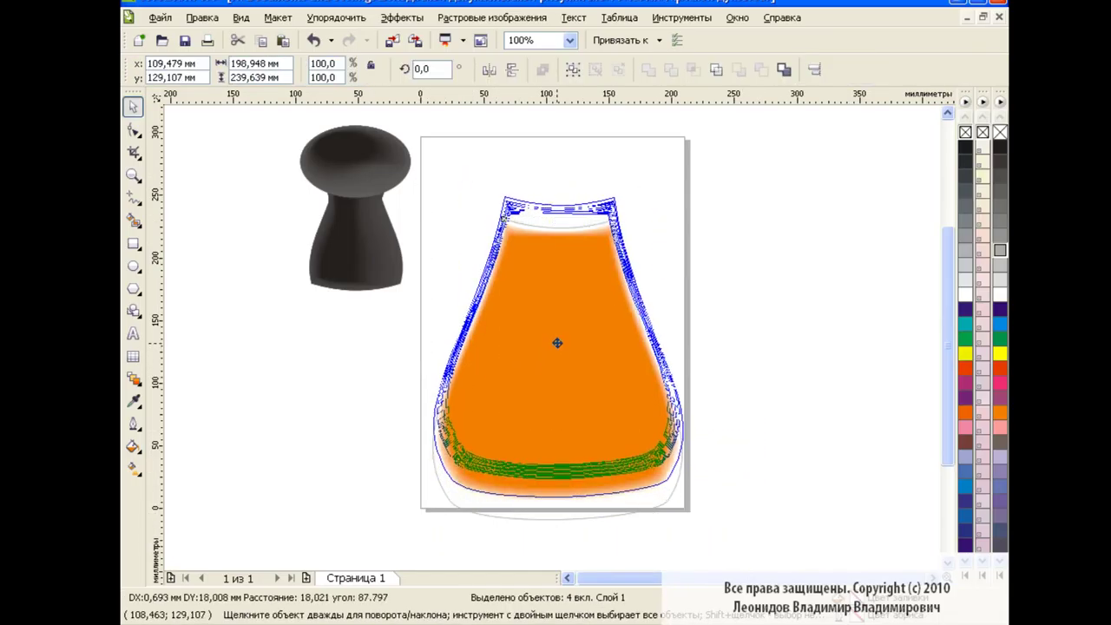
click(797, 364)
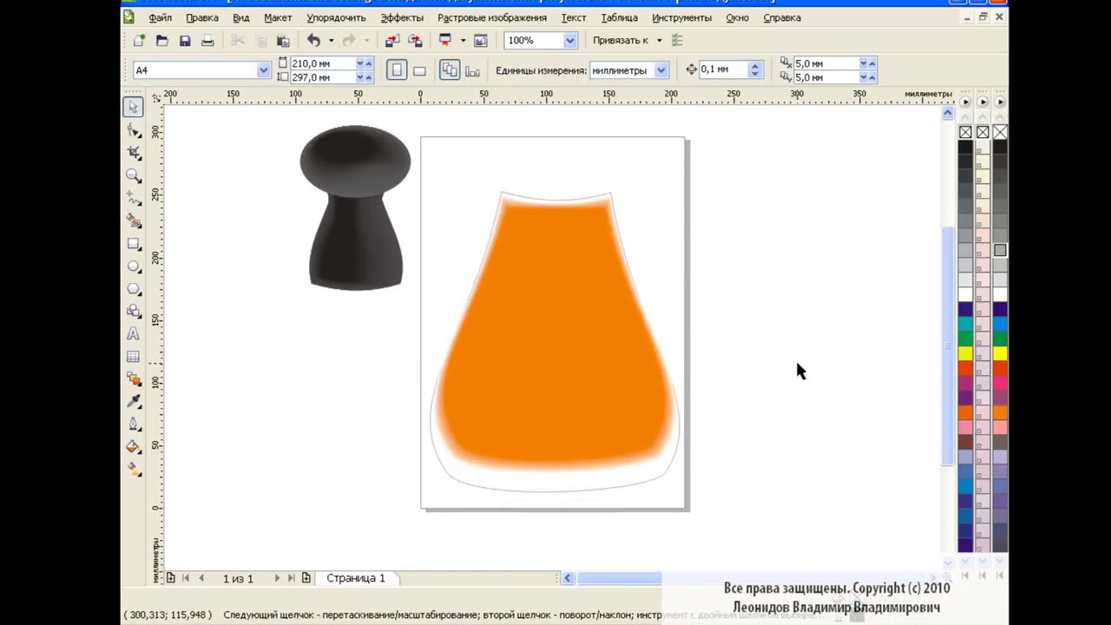
- Draw a flat outline-free ellipse across the flask bottom with a dark orange uniform fill
key(F7)
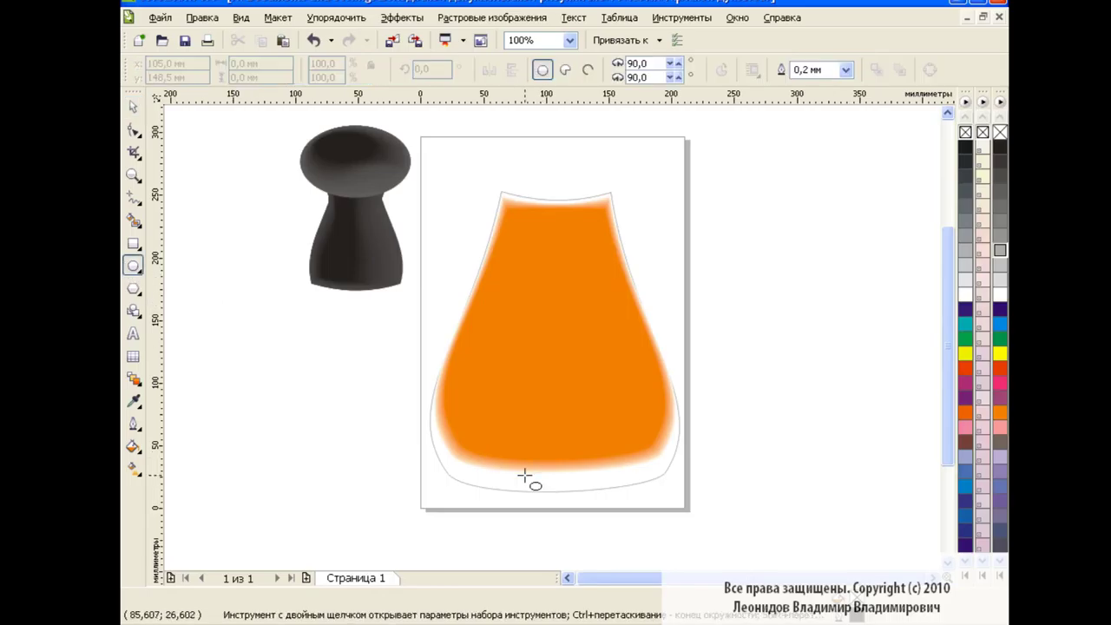
drag(449, 441, 663, 464)
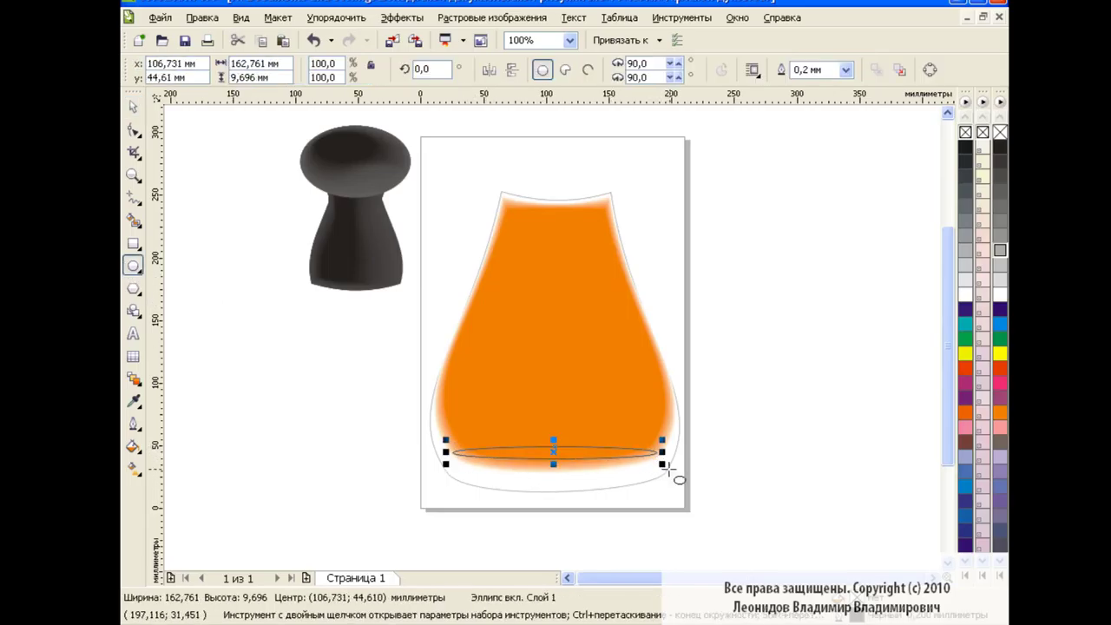
right_click(1000, 135)
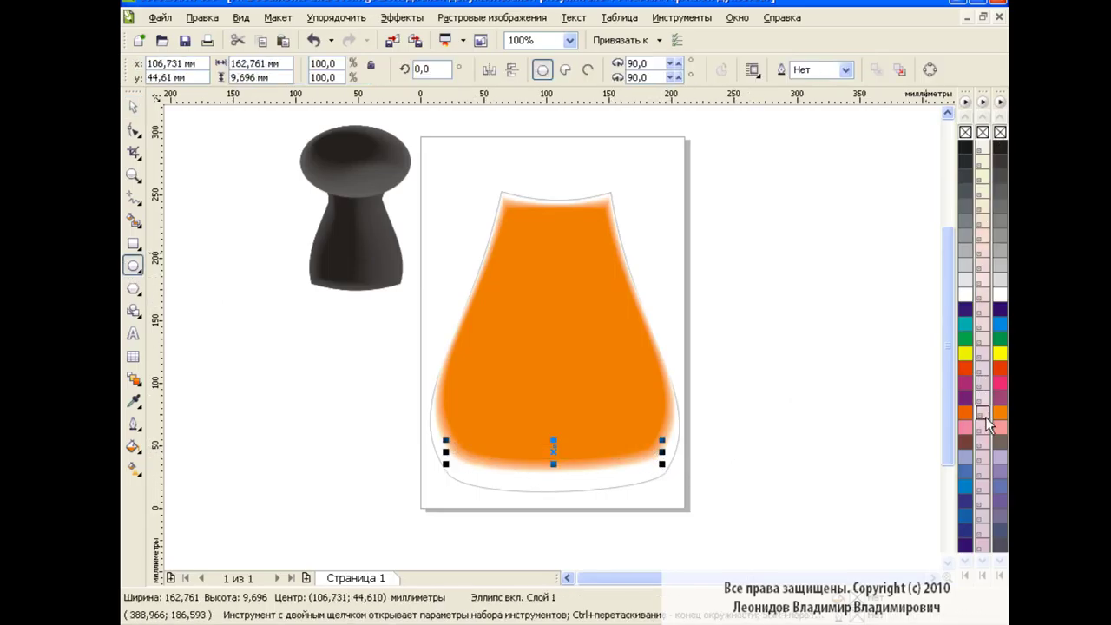
click(1000, 412)
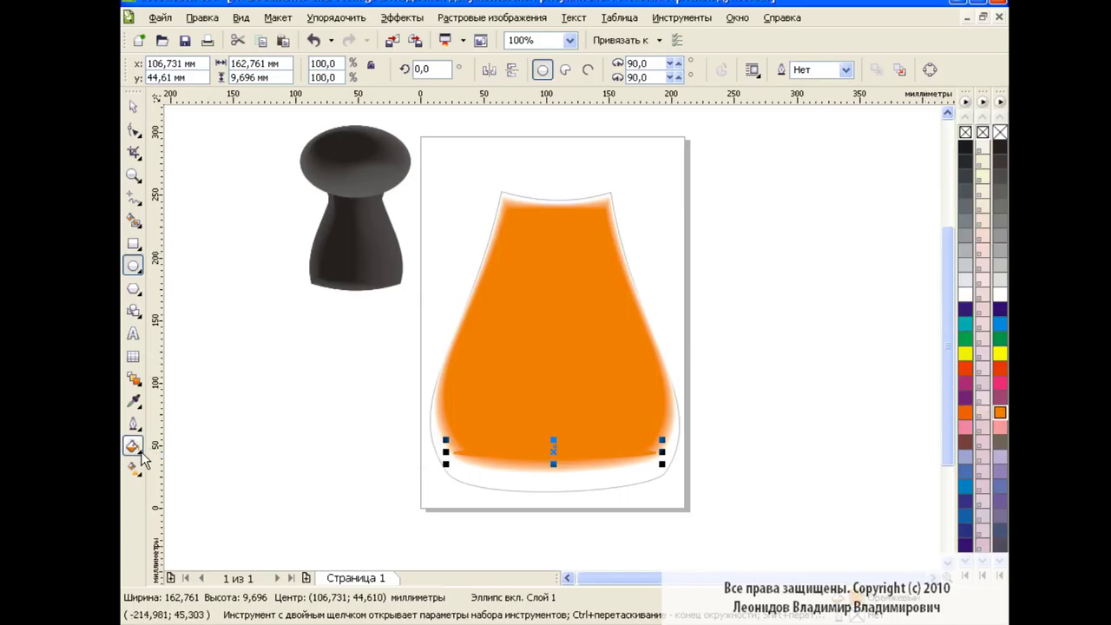
click(134, 446)
click(200, 445)
drag(662, 196, 665, 229)
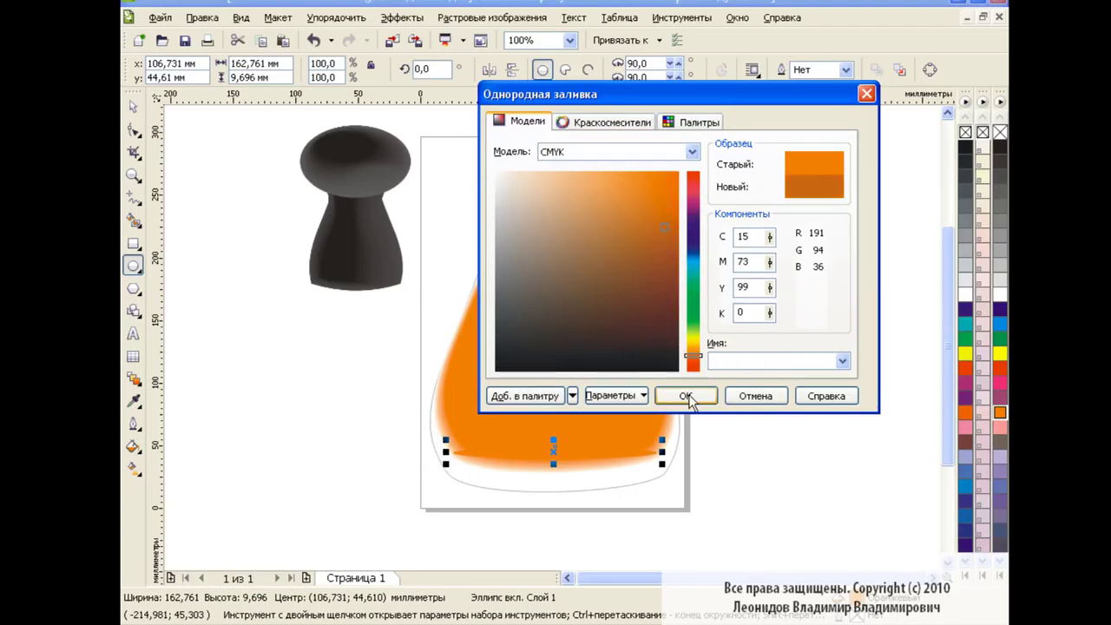
click(686, 395)
- Apply a vertical linear transparency fade to the dark orange ellipse
click(133, 106)
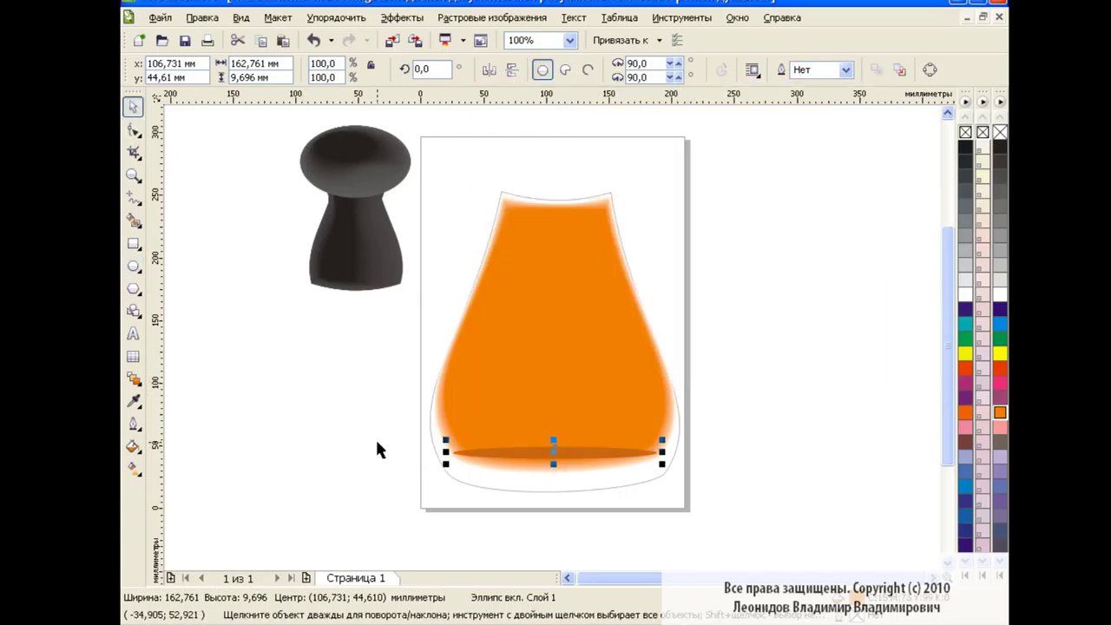
click(133, 378)
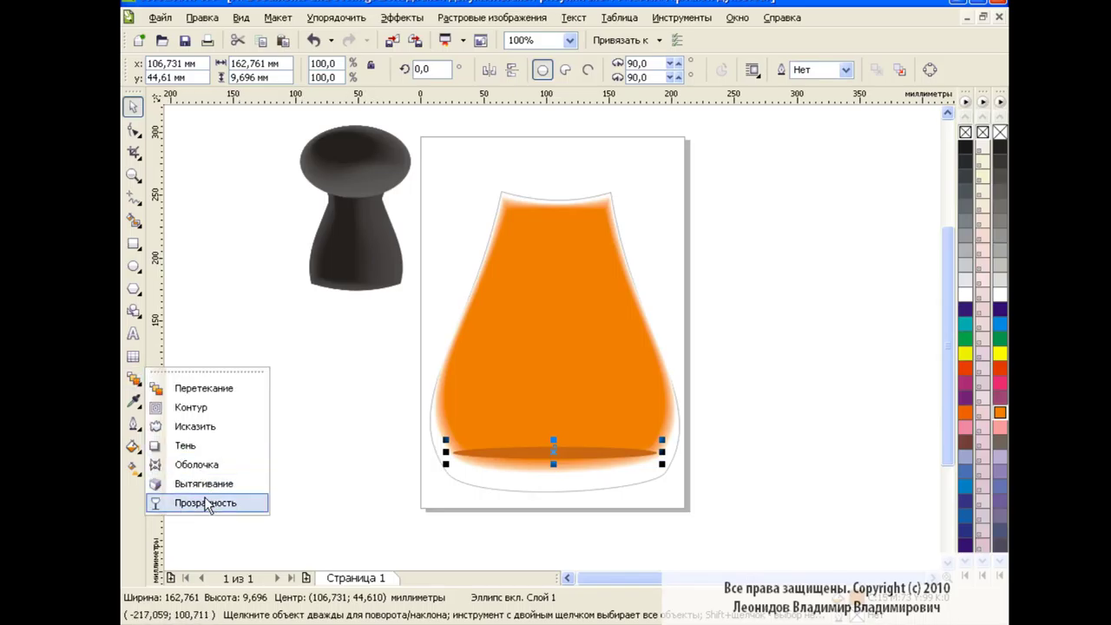
click(187, 505)
drag(552, 446, 550, 460)
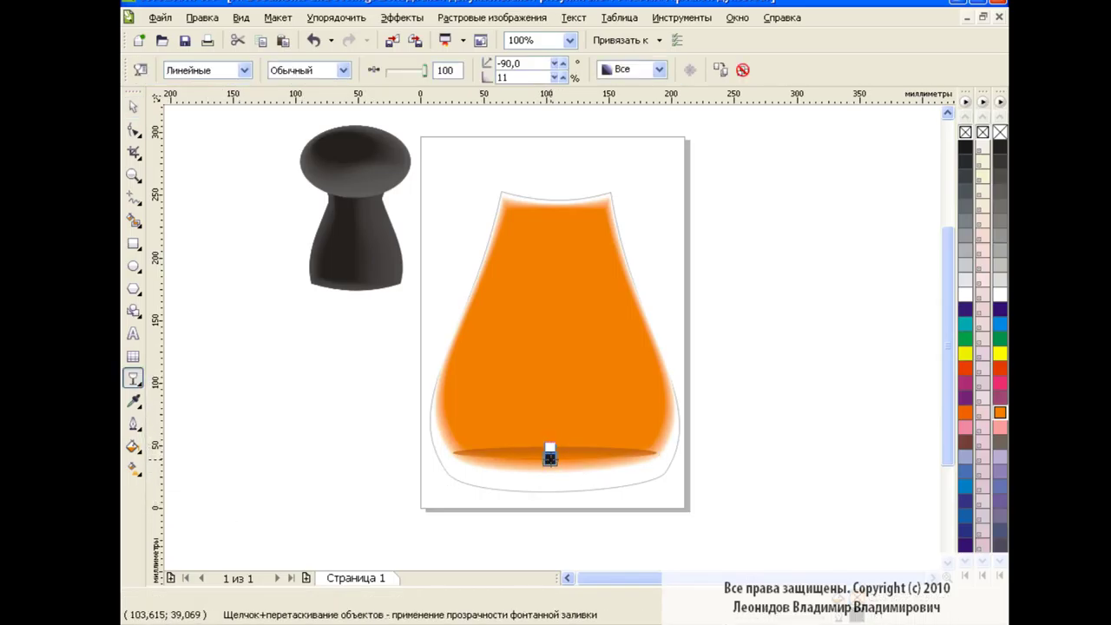
click(549, 445)
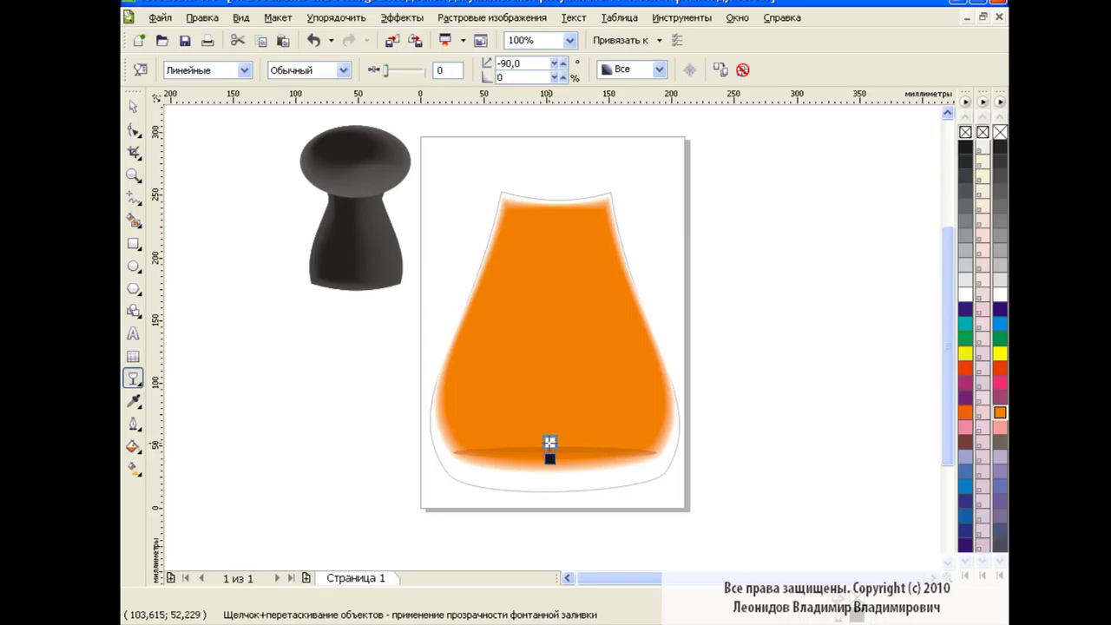
key(space)
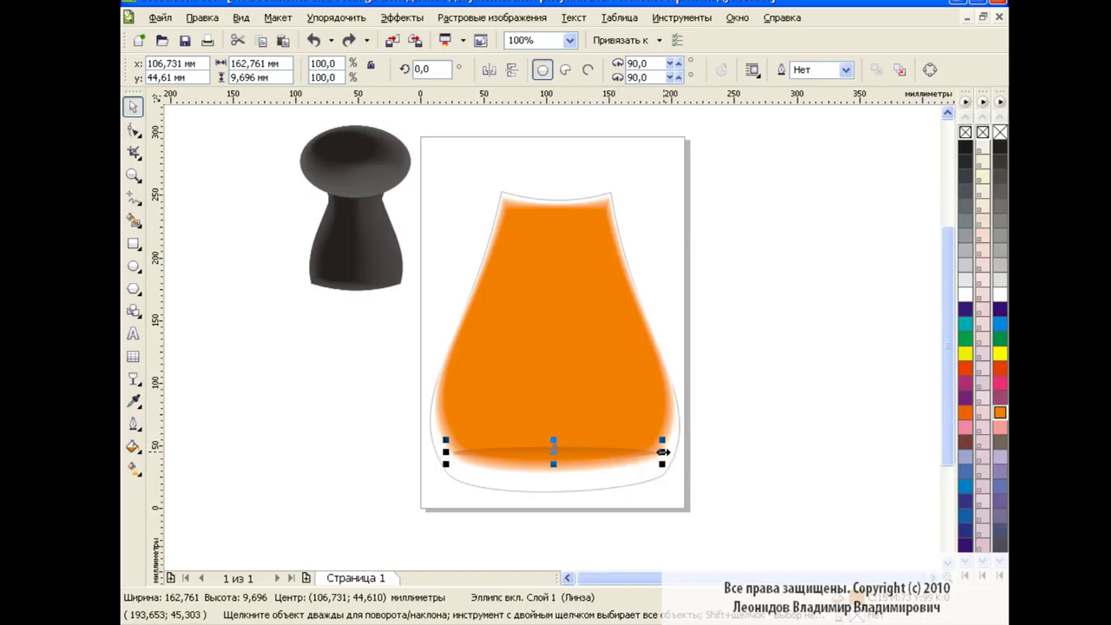
- Try narrowing the ellipse to about 87% width, then undo it
drag(663, 451, 650, 451)
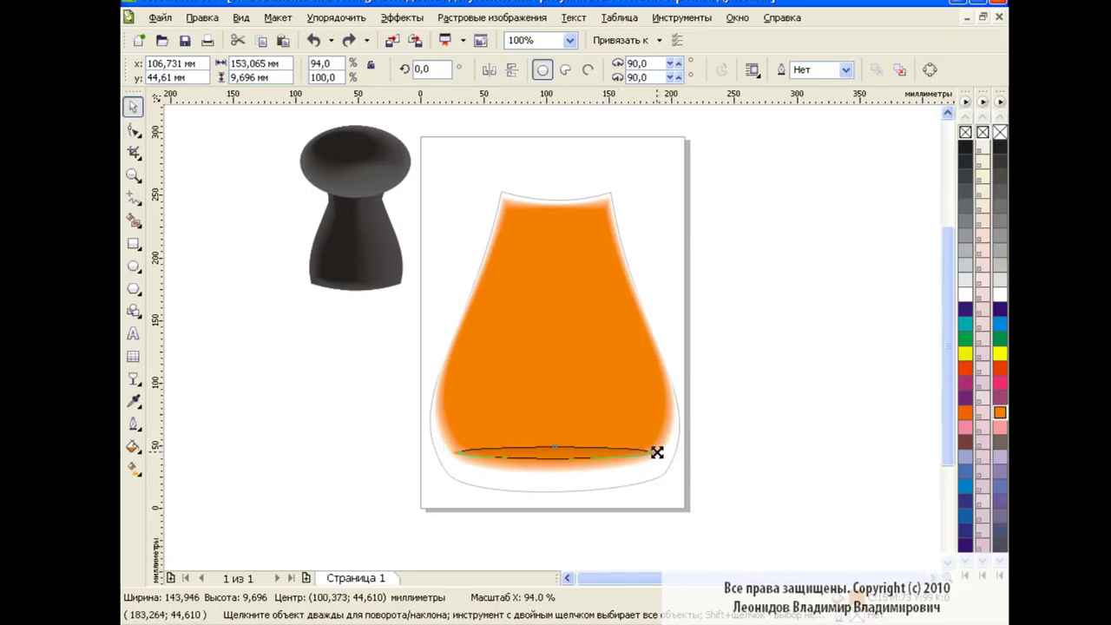
click(745, 431)
key(ctrl+z)
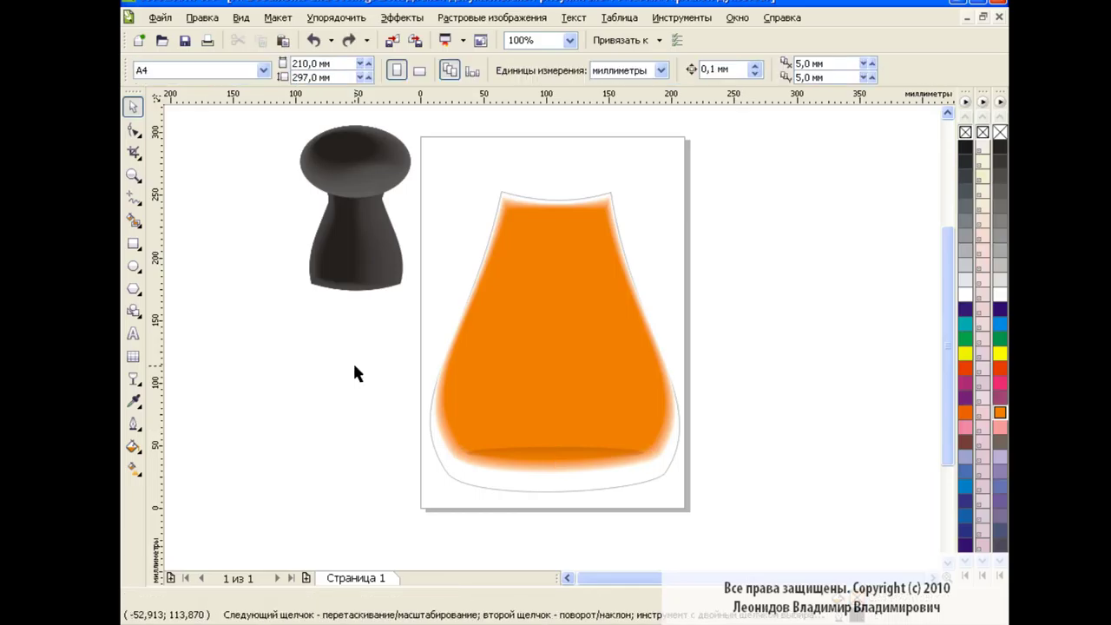
click(549, 317)
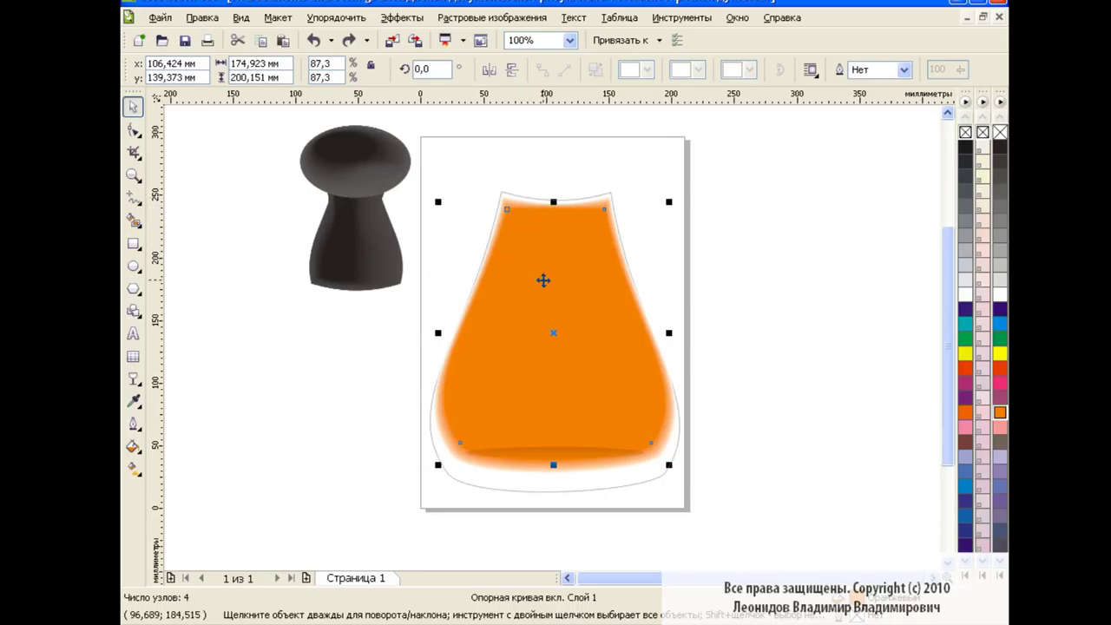
- Set up a custom fountain fill on the body with an orange-brown end colour
click(133, 446)
click(207, 476)
click(490, 298)
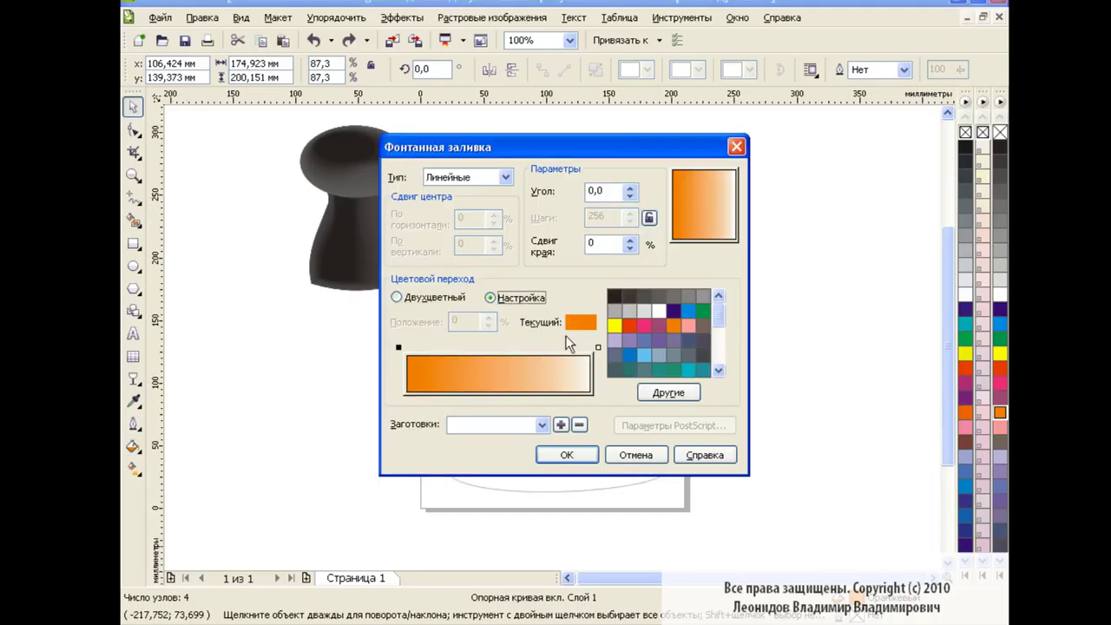
click(597, 348)
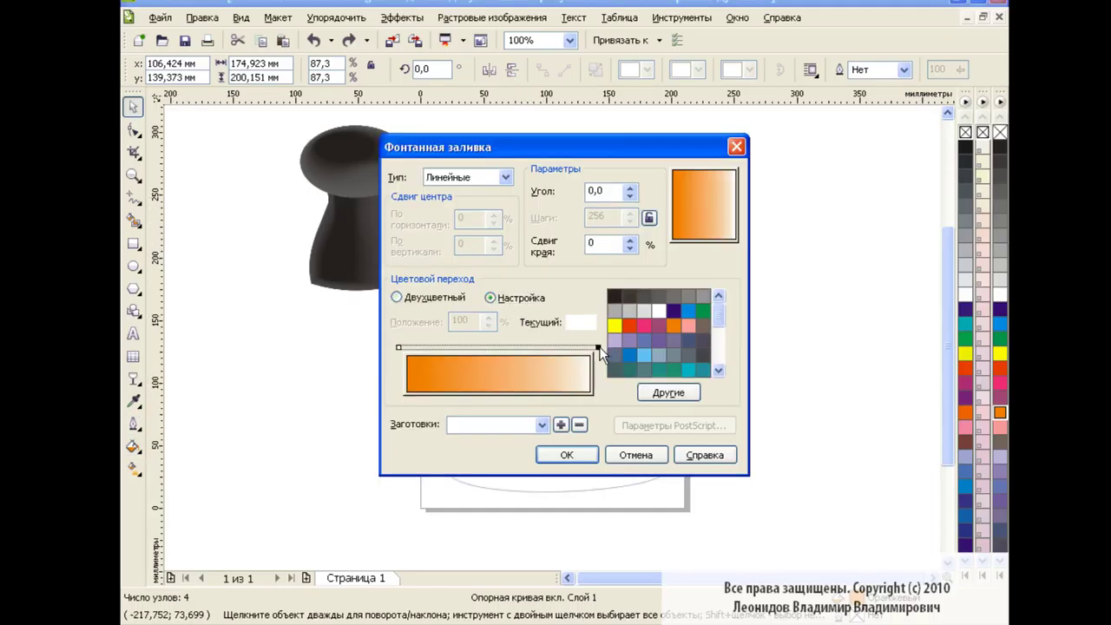
click(668, 393)
click(692, 351)
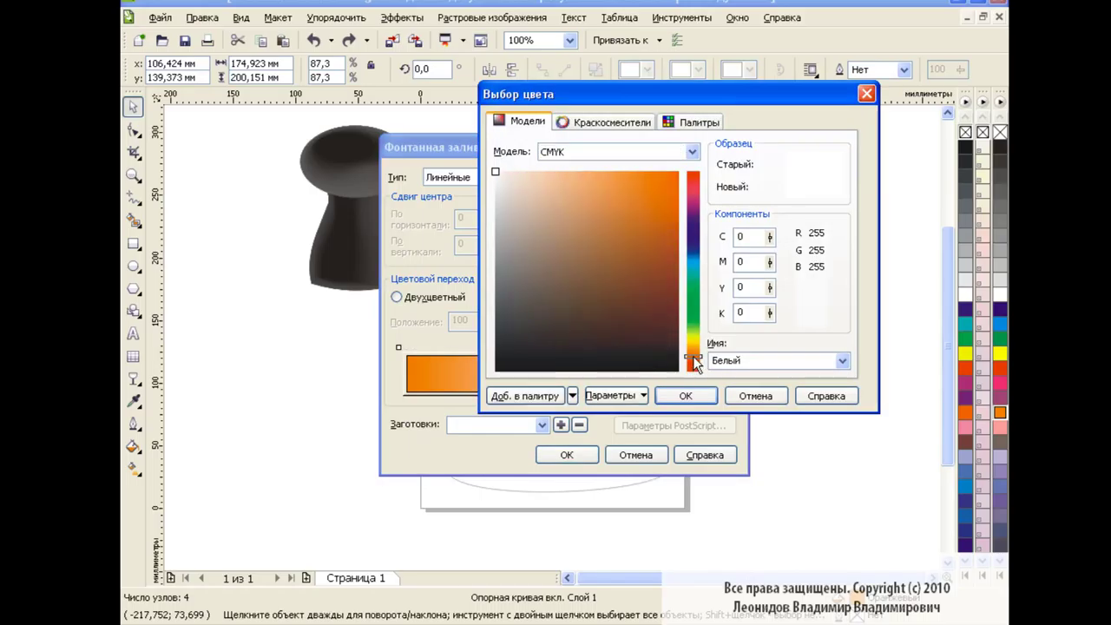
drag(655, 208, 666, 235)
drag(693, 338, 695, 351)
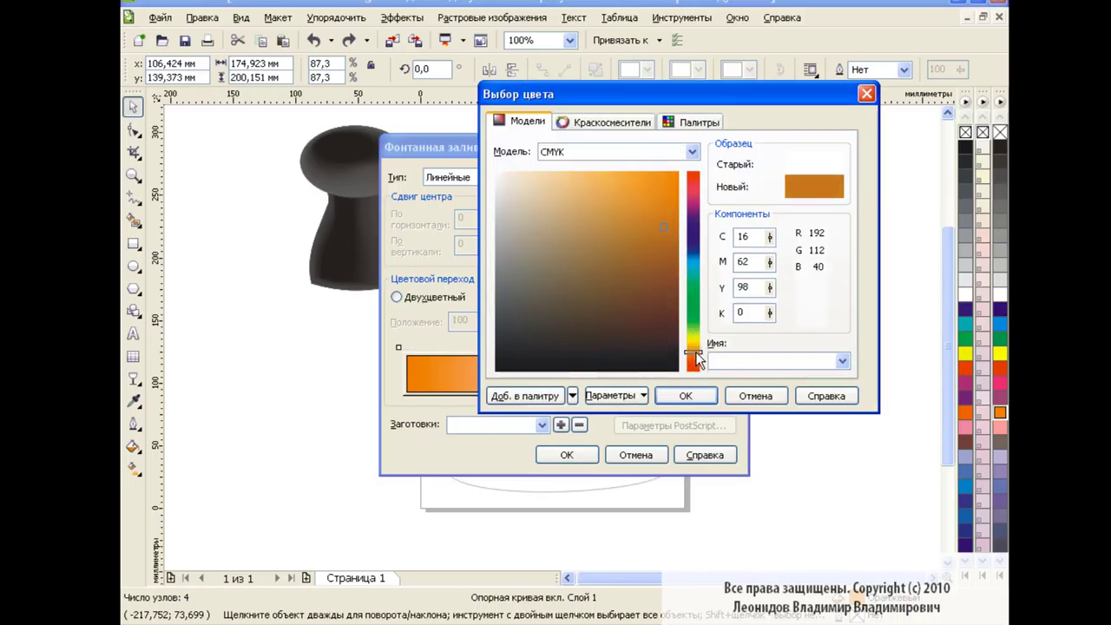
click(684, 397)
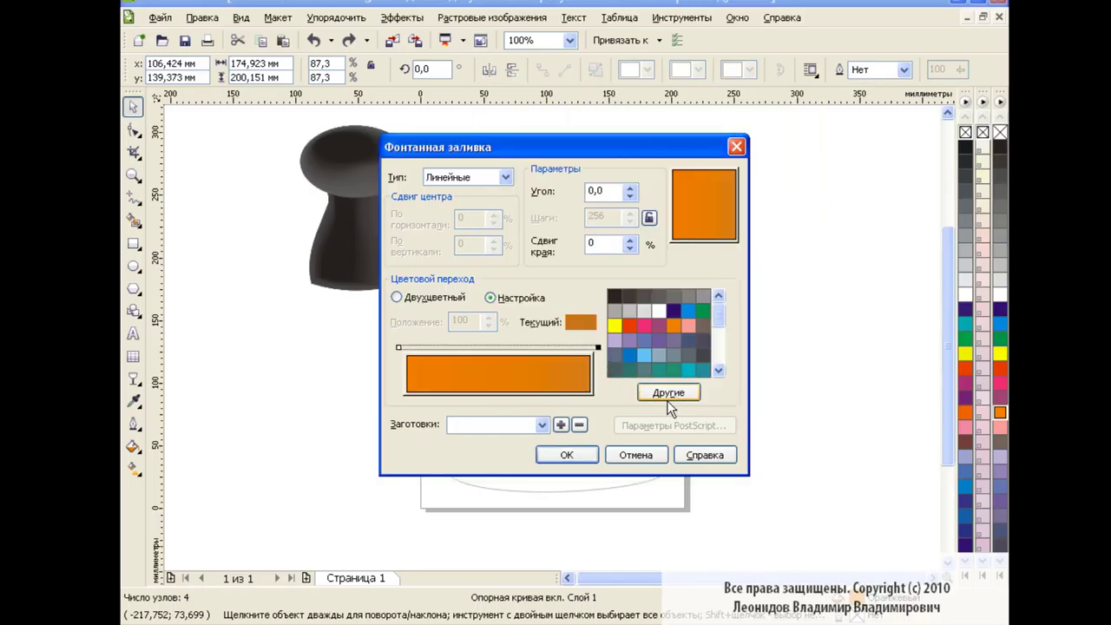
- Darken the gradient's end colour to brownish orange and apply the fountain fill
click(669, 392)
click(664, 239)
click(684, 395)
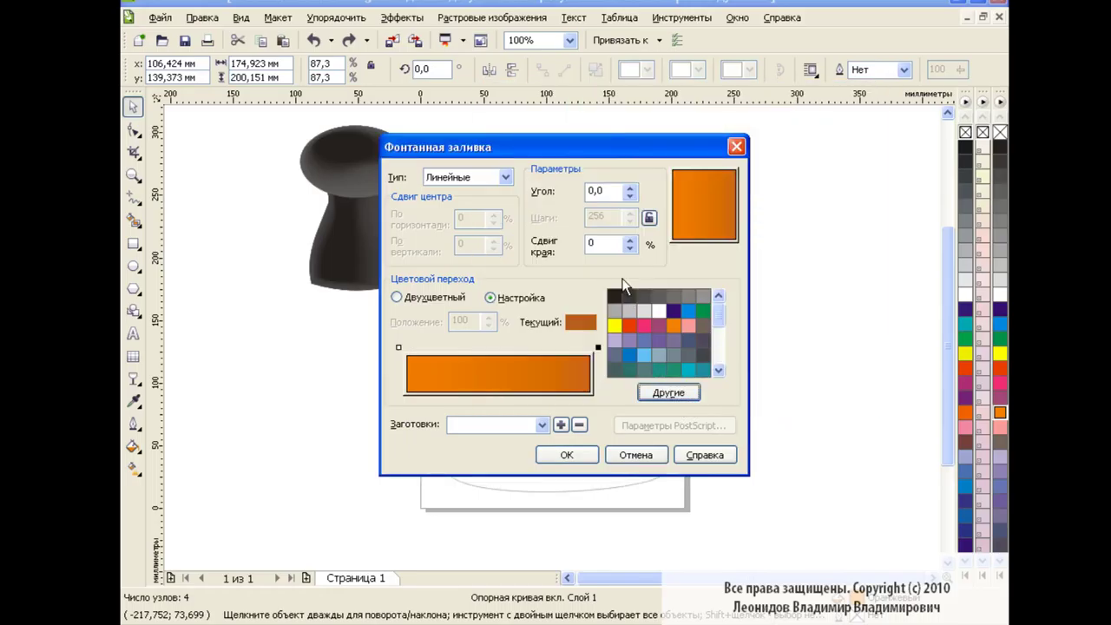
text(-90)
click(566, 455)
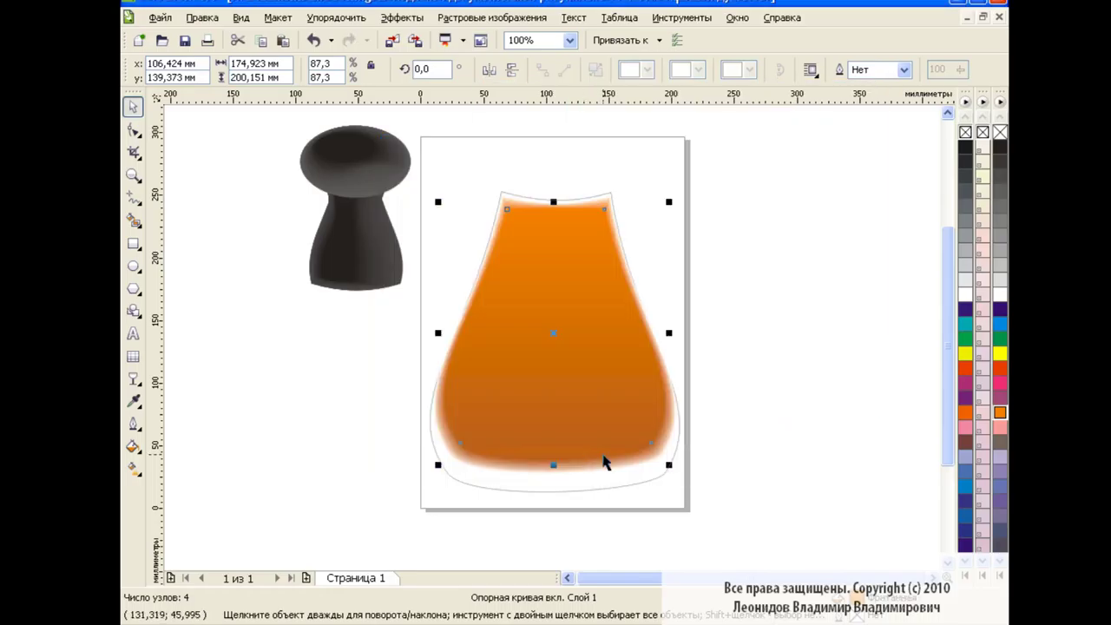
click(314, 40)
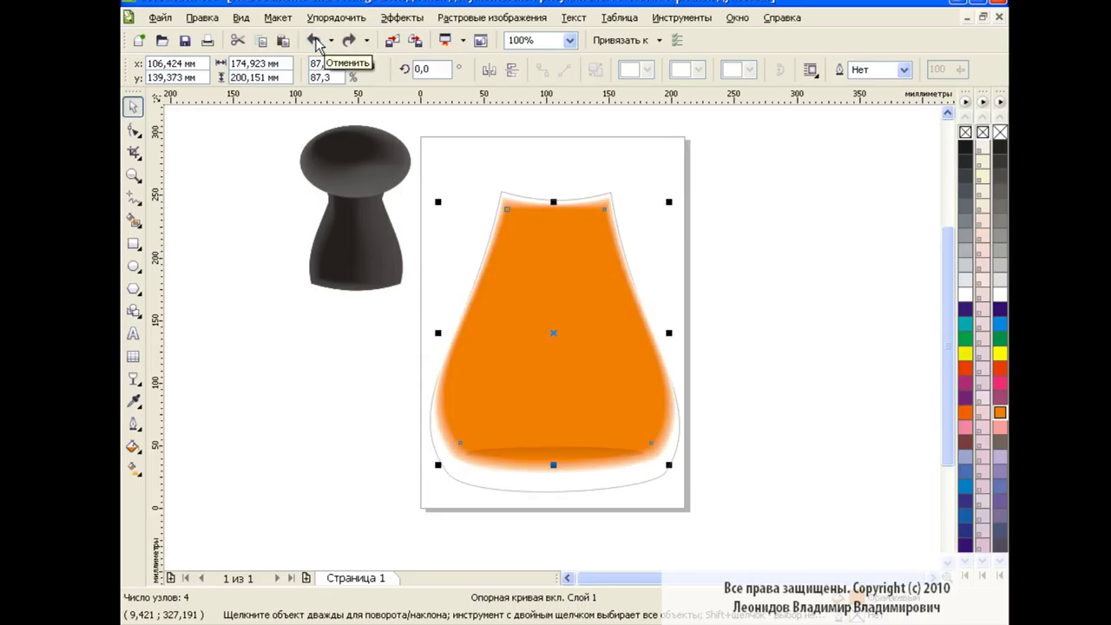
click(349, 41)
click(642, 457)
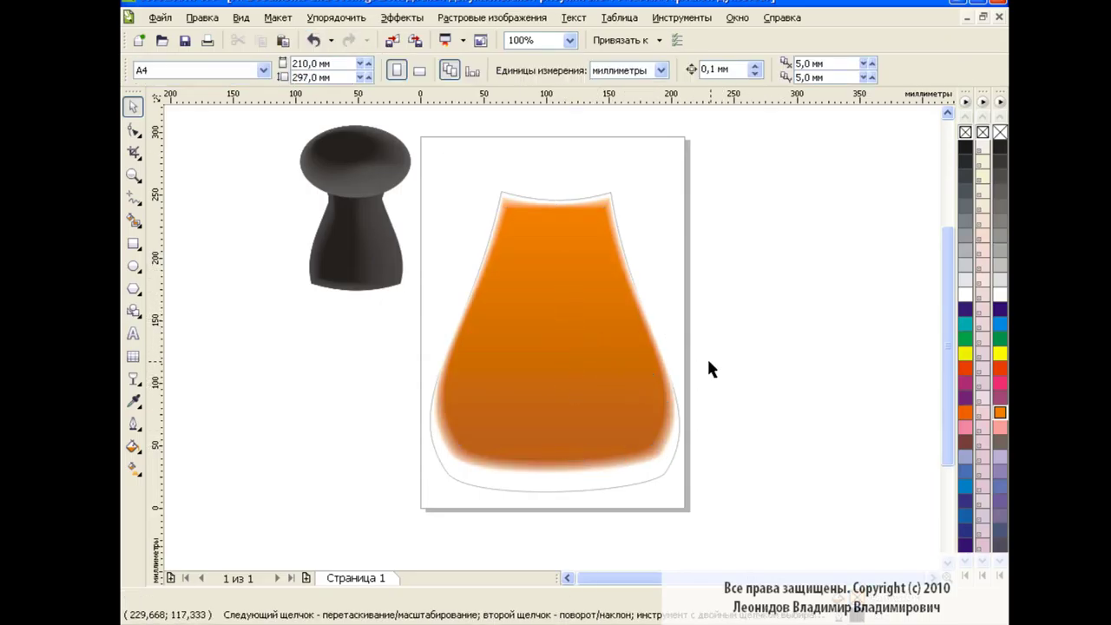
click(583, 321)
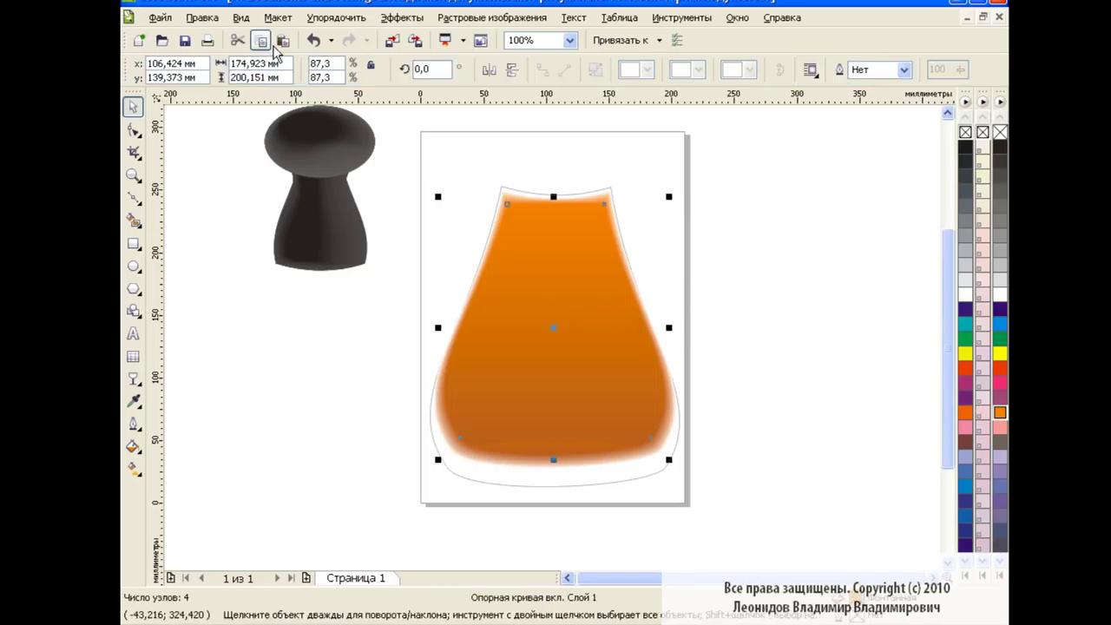
- Node-edit the left-half shape, bending its right edge, lower curve and top
key(F10)
mouse_move(610, 212)
mouse_down()
mouse_move(556, 227)
mouse_move(546, 217)
mouse_up()
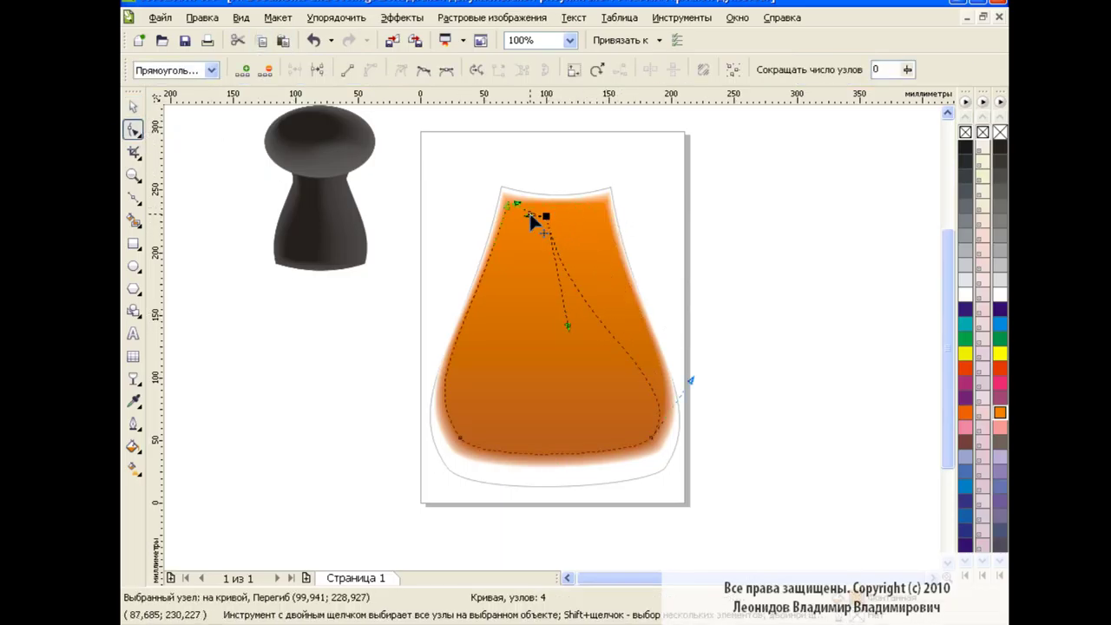
mouse_move(653, 437)
mouse_down()
mouse_move(577, 405)
mouse_move(494, 407)
mouse_up()
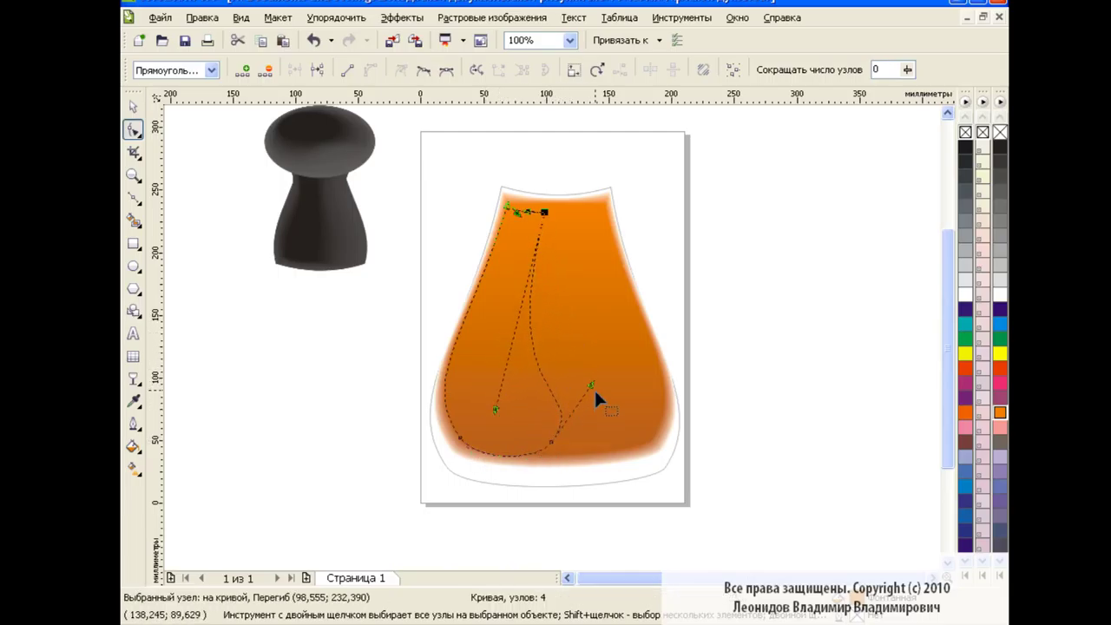
drag(503, 467, 542, 442)
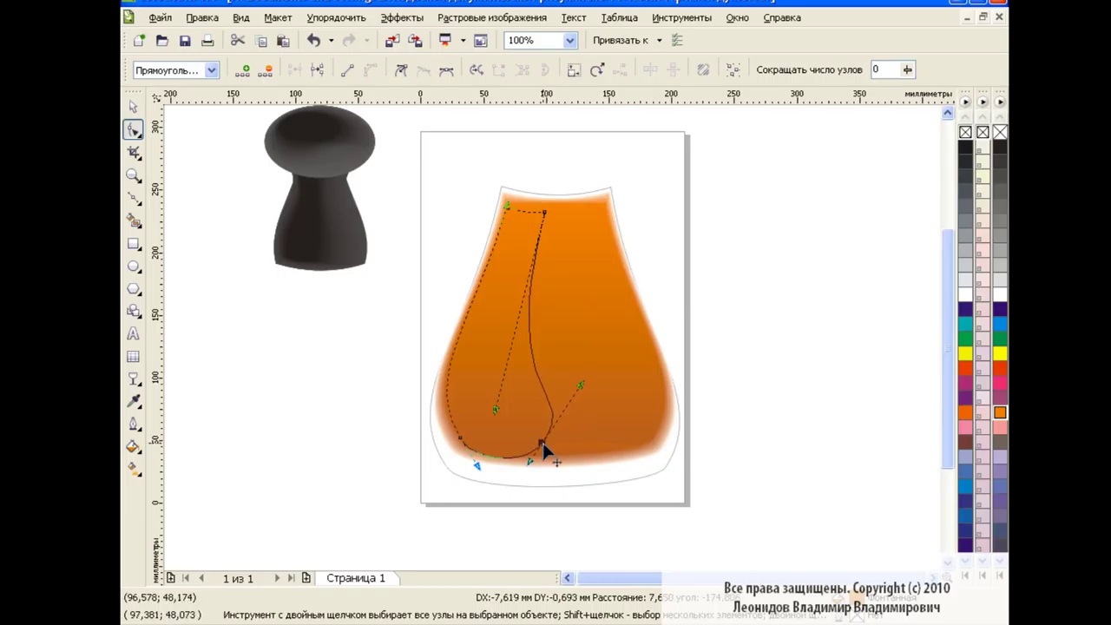
drag(496, 411, 489, 389)
click(543, 212)
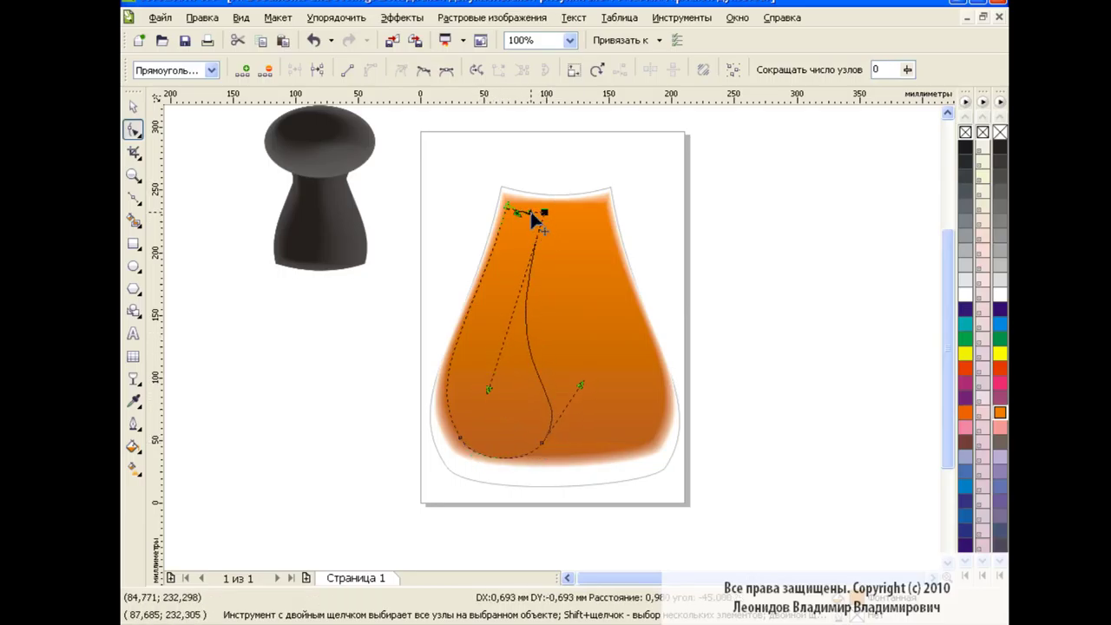
drag(523, 215, 516, 216)
key(space)
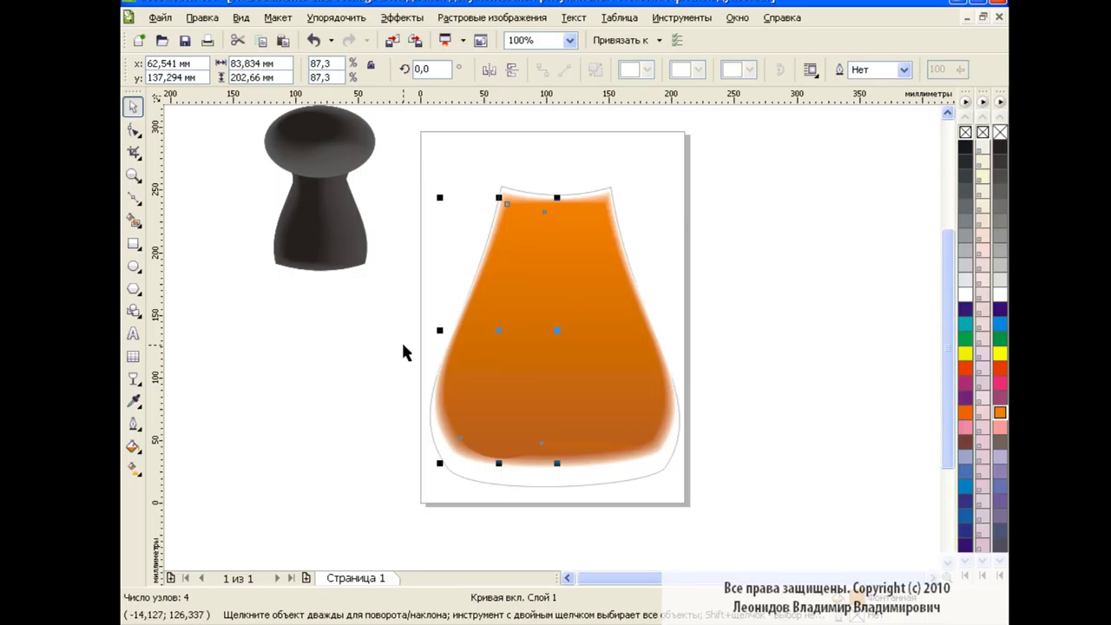
- Fill the left inner shape dark brownish orange (C21 M75 Y99 K0)
click(998, 415)
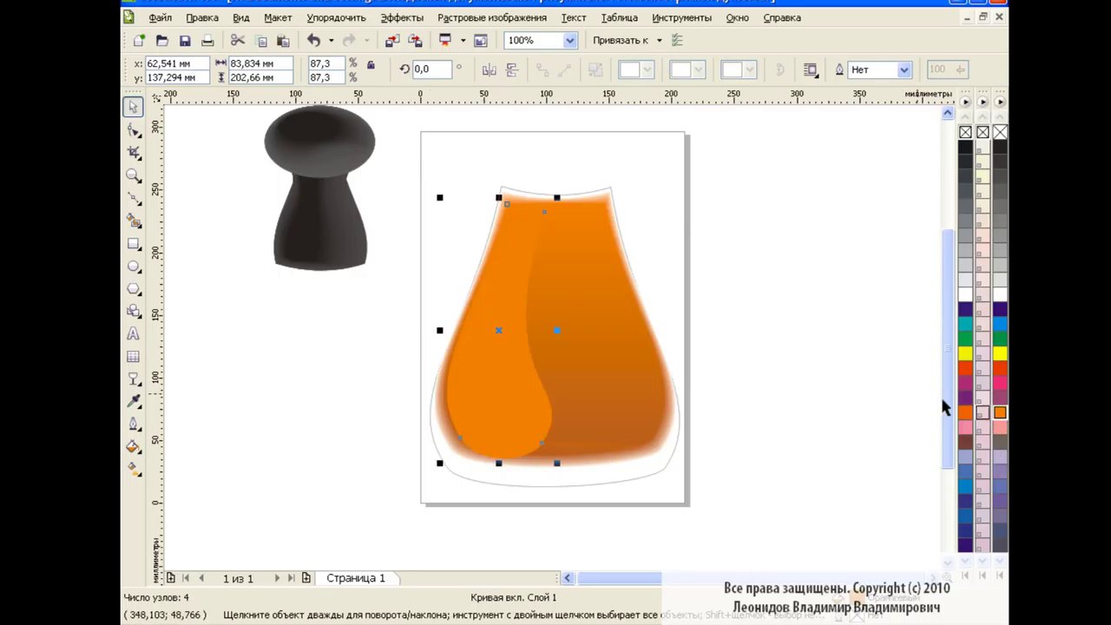
click(133, 447)
click(217, 458)
click(657, 230)
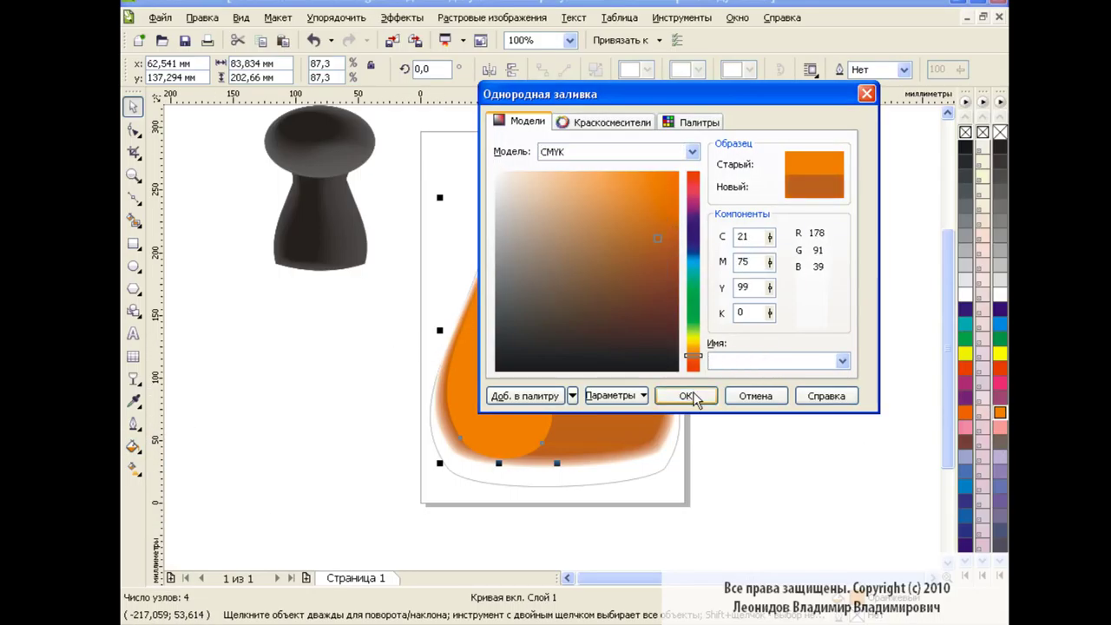
click(684, 396)
- Give the left inner shape a horizontal linear transparency across its width
click(134, 379)
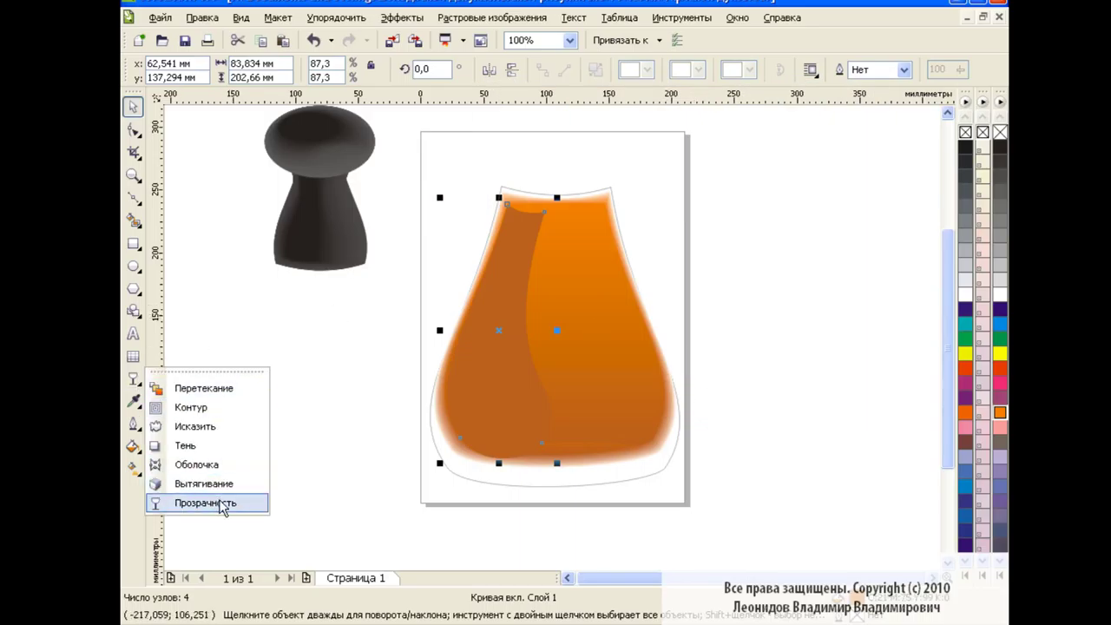
click(217, 501)
mouse_move(397, 335)
mouse_down()
mouse_move(542, 336)
mouse_move(546, 317)
mouse_move(548, 328)
mouse_up()
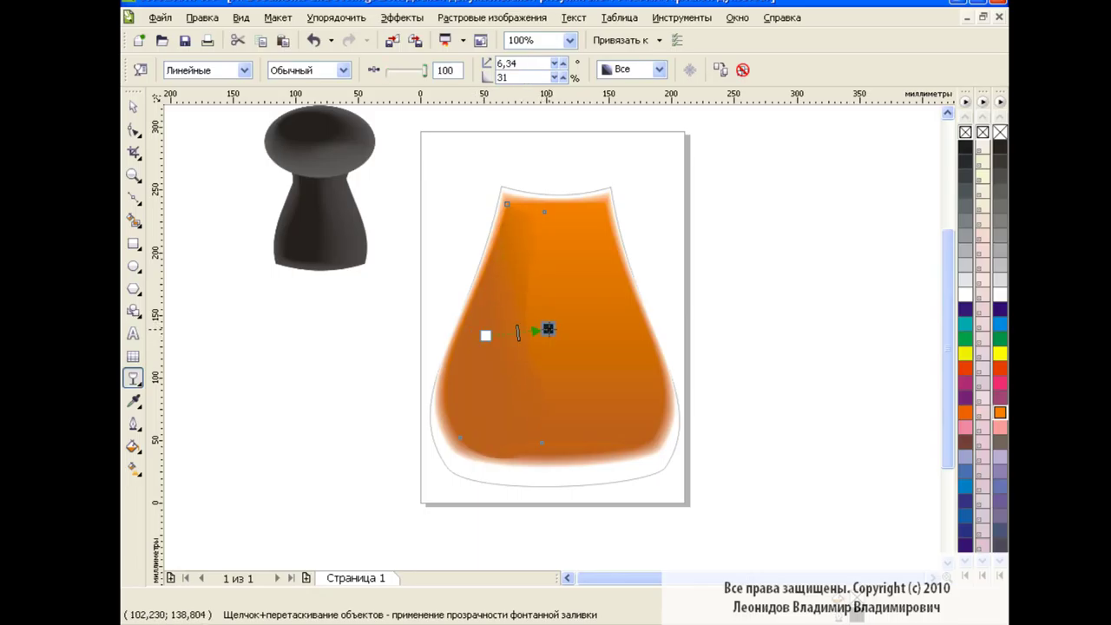
click(133, 106)
click(355, 397)
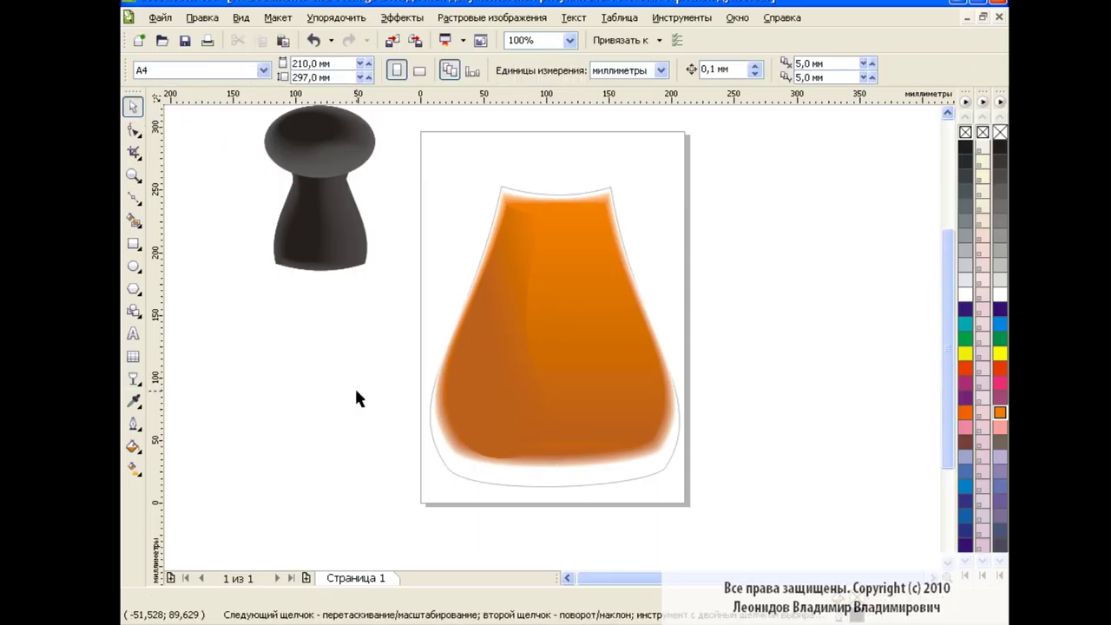
click(588, 303)
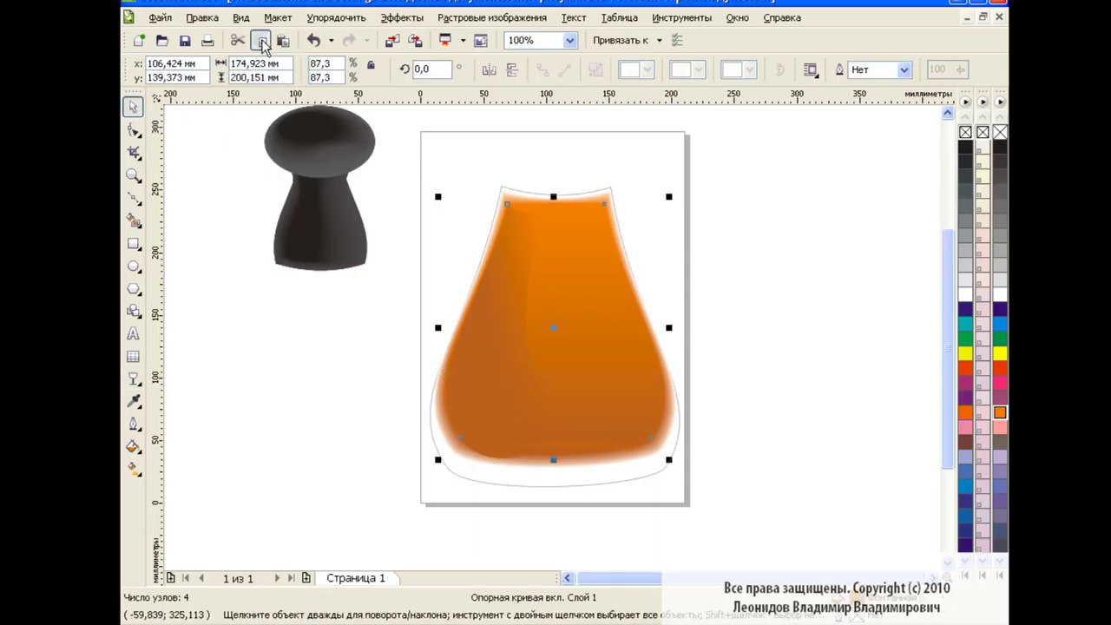
- Fill the body flat bright orange and add a diagonal linear transparency
click(999, 413)
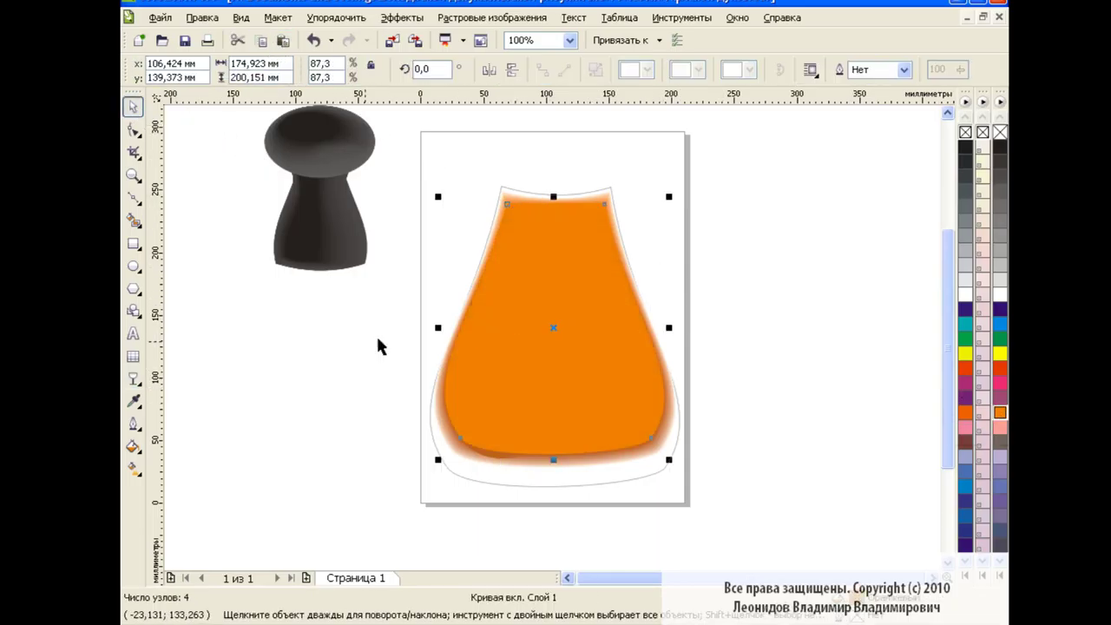
click(133, 378)
drag(657, 218, 561, 373)
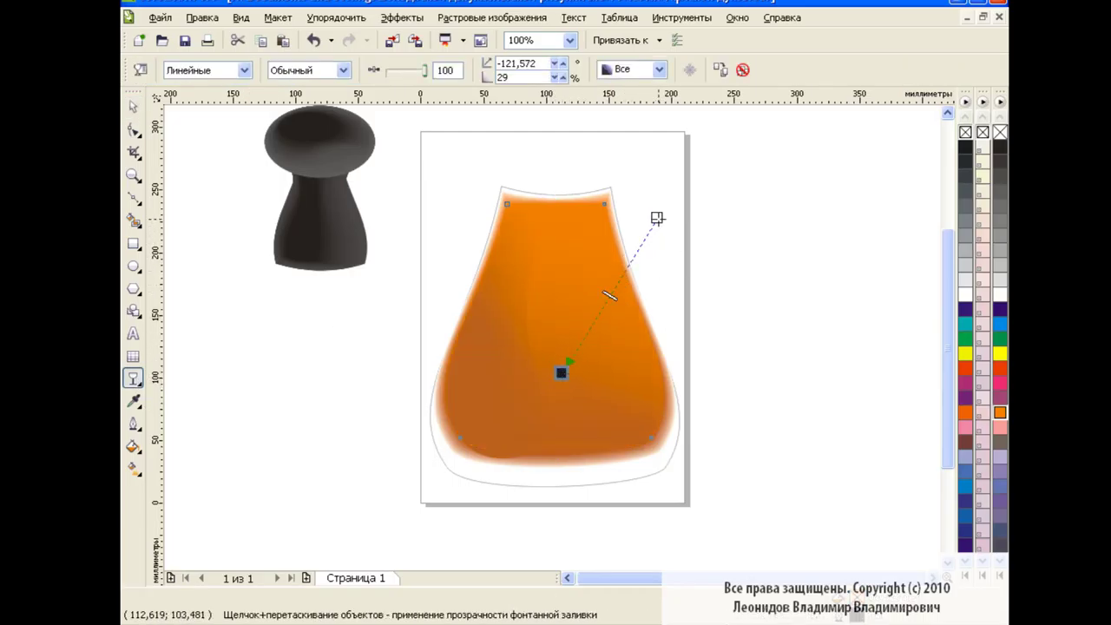
drag(640, 222, 565, 386)
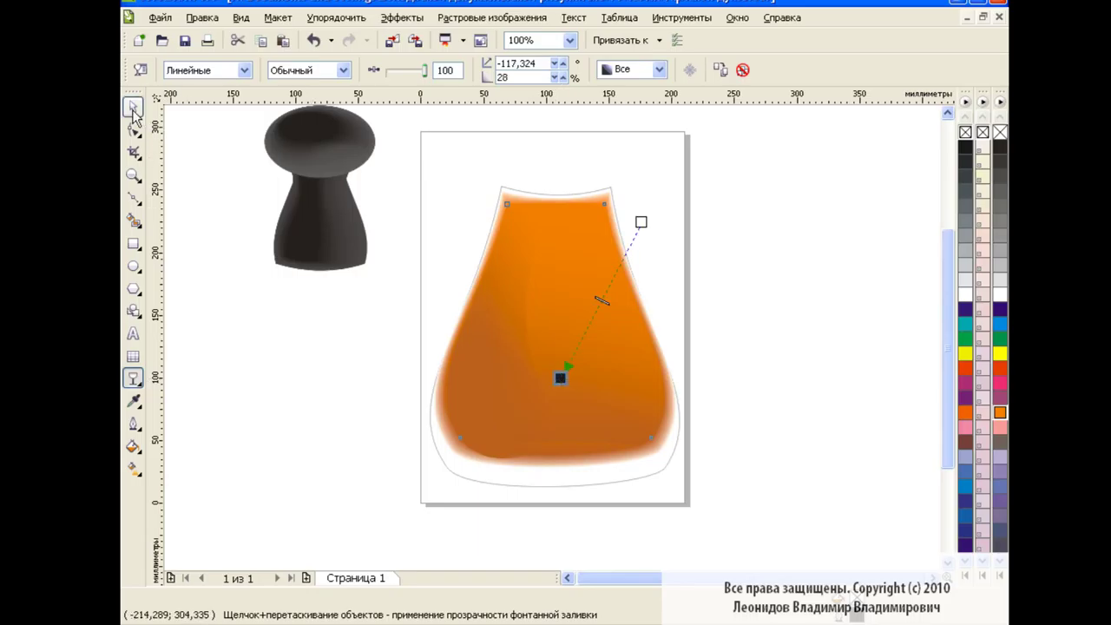
click(132, 109)
click(325, 388)
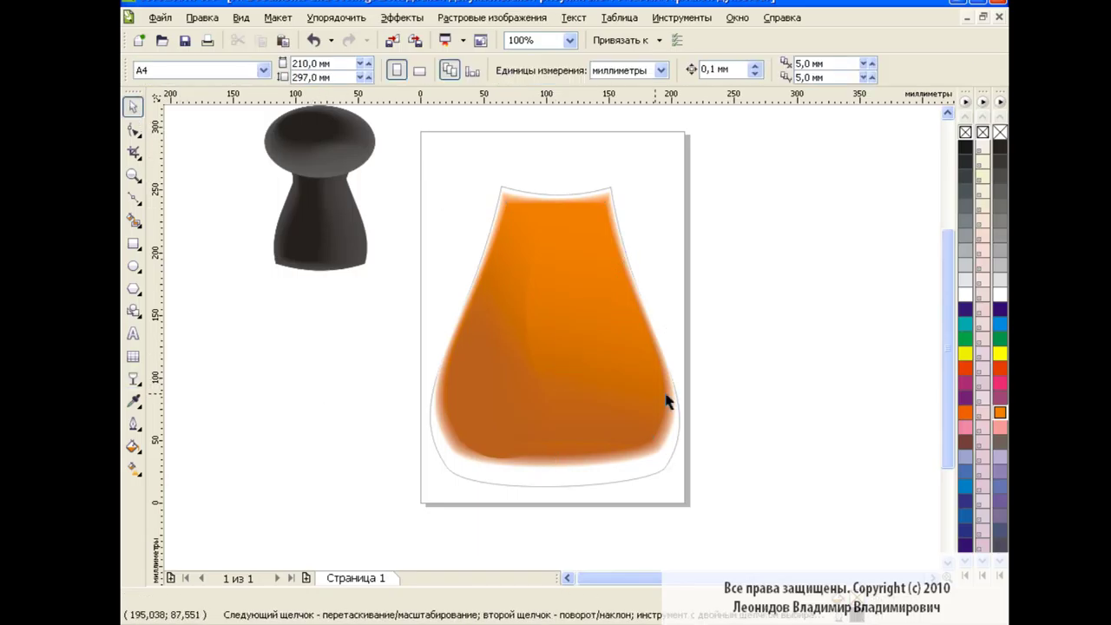
- Reshape the bottom curve of the dark left inner shape
click(492, 388)
click(471, 380)
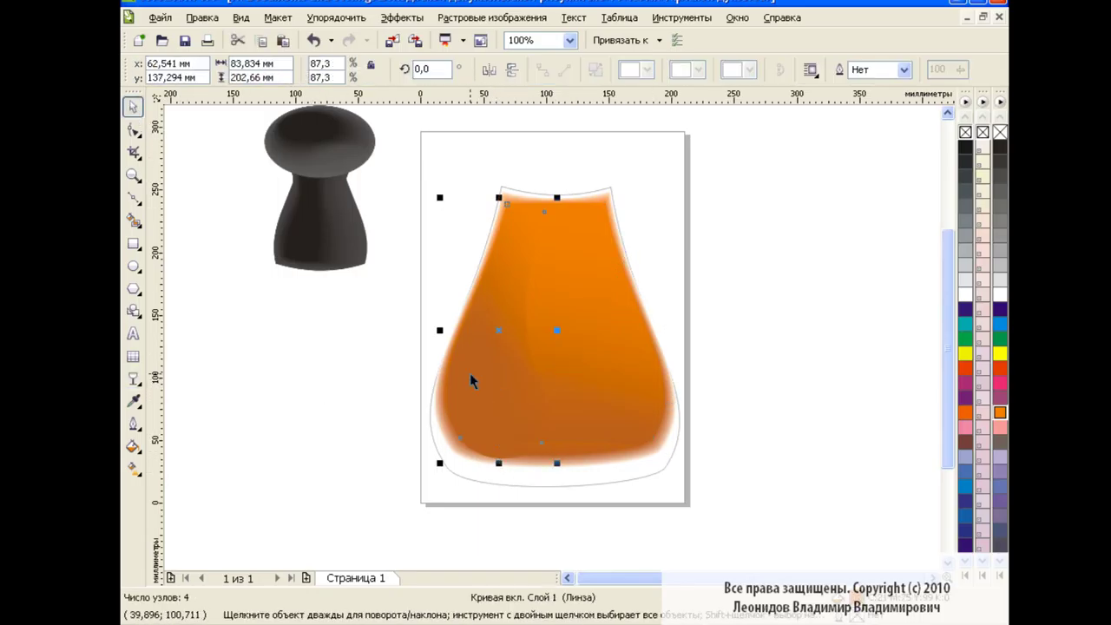
key(F10)
mouse_move(496, 457)
mouse_down()
mouse_move(539, 447)
mouse_move(504, 458)
mouse_up()
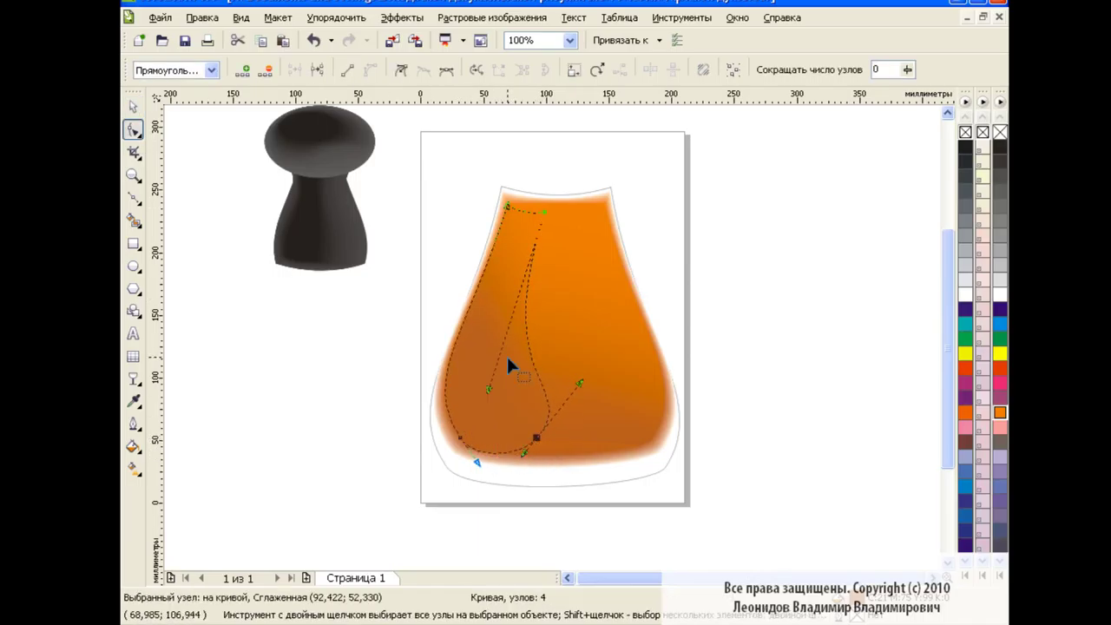
click(132, 106)
- Redirect the body's linear transparency vertically so it fades toward the base
click(599, 350)
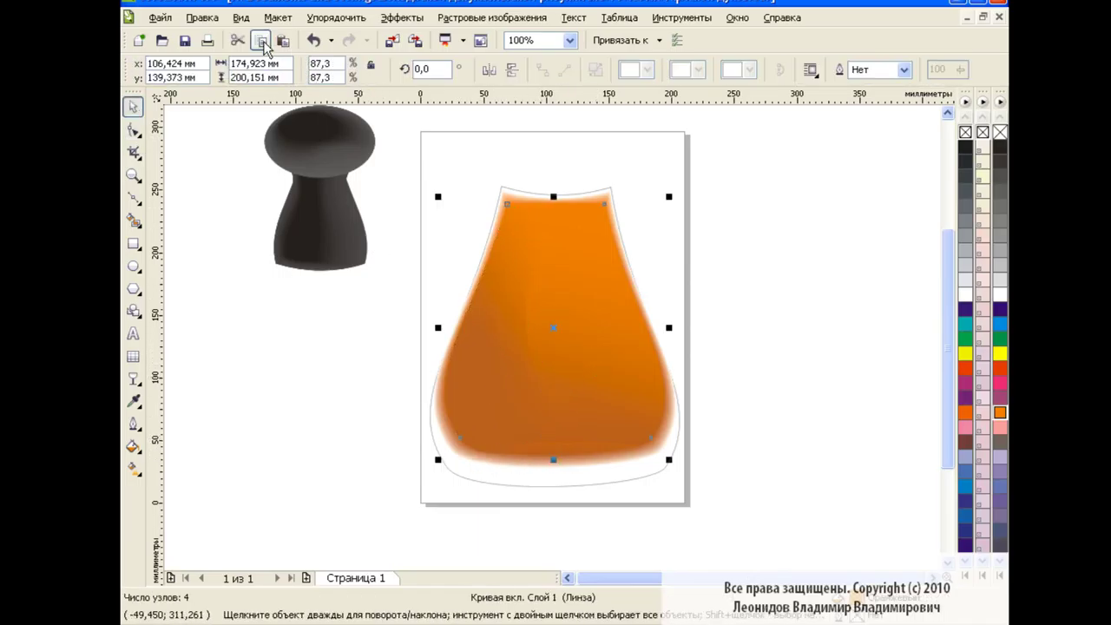
click(134, 379)
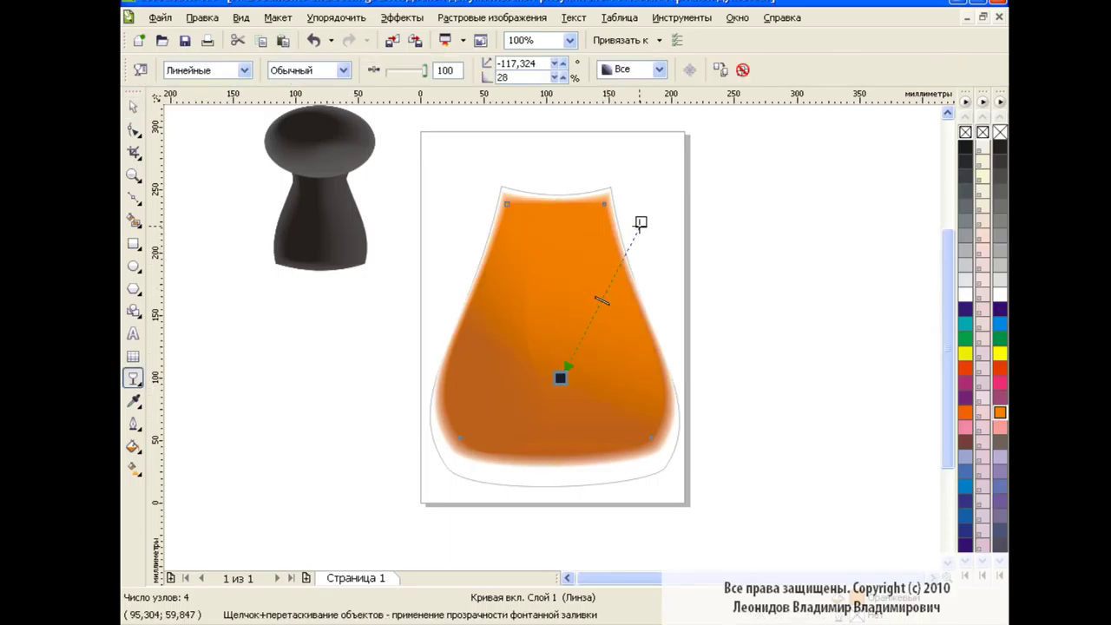
drag(641, 223, 553, 475)
drag(561, 377, 548, 423)
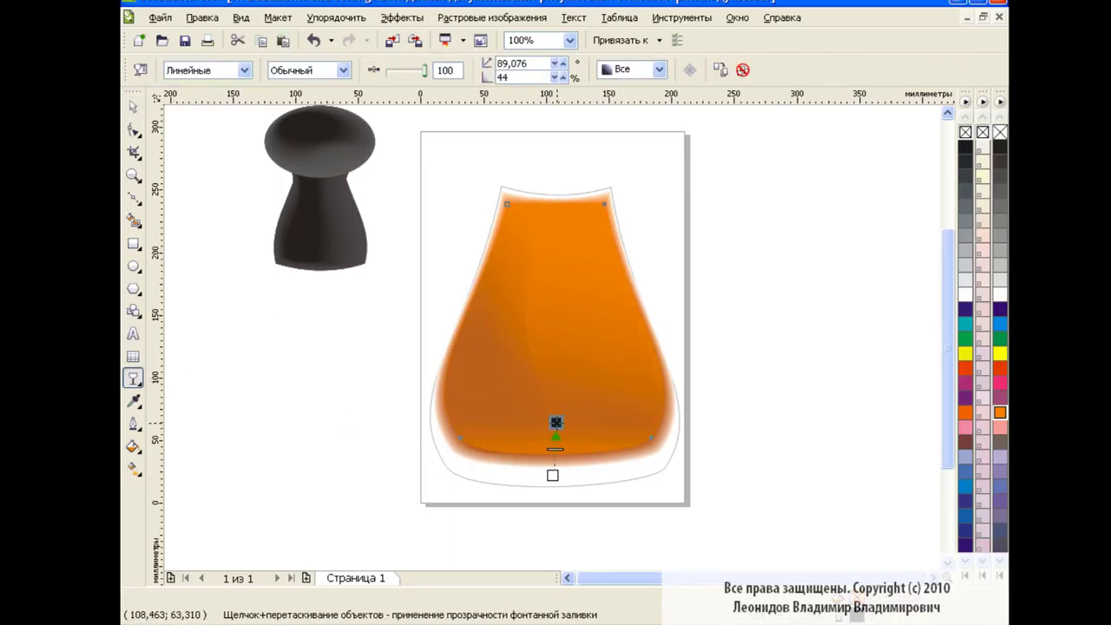
drag(553, 475, 526, 480)
mouse_move(549, 423)
mouse_down()
mouse_move(541, 438)
mouse_move(539, 423)
mouse_up()
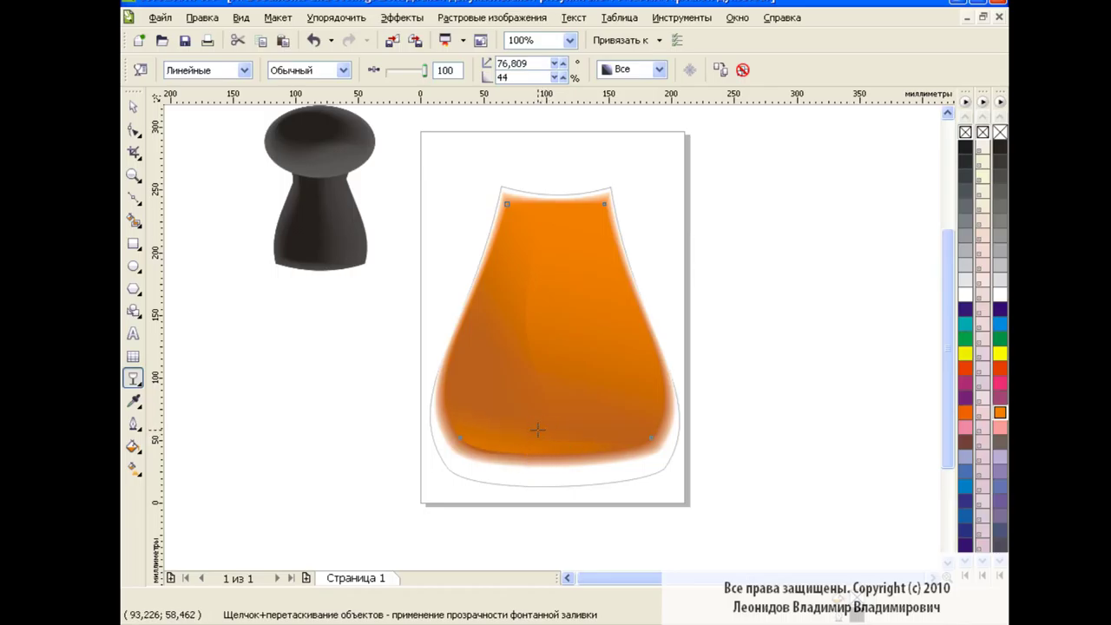
click(133, 106)
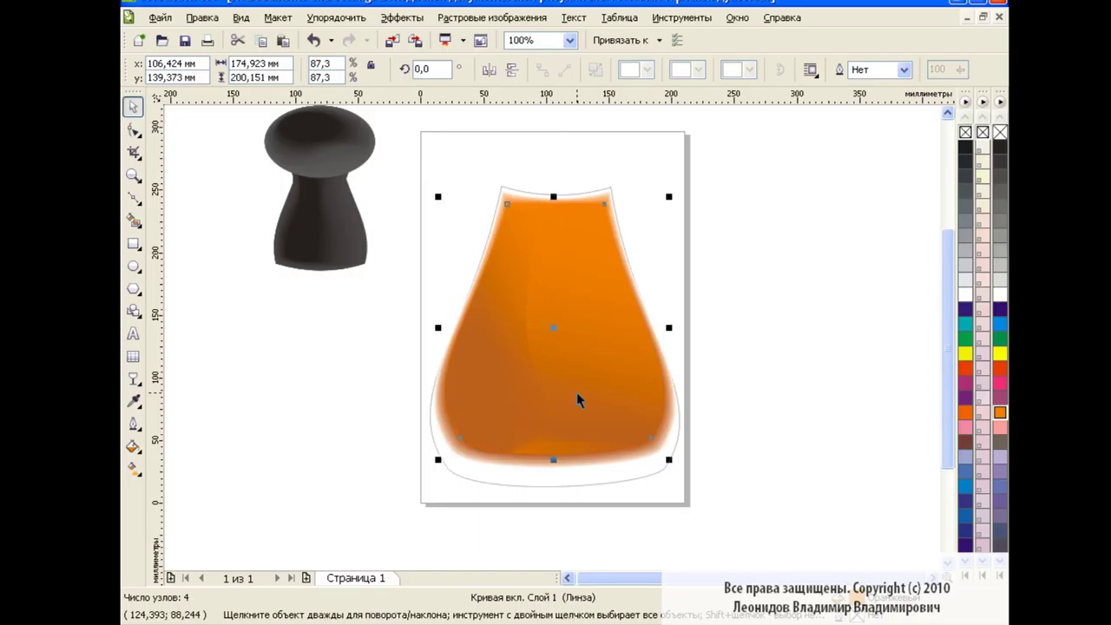
click(759, 335)
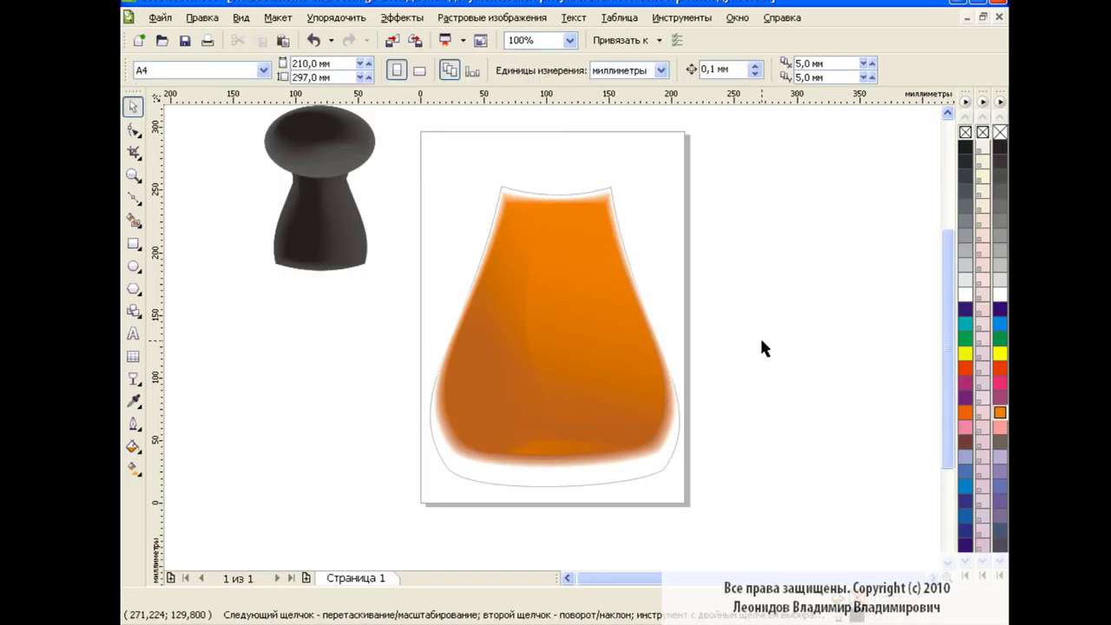
- Draw an orange, outline-free ellipse about 83.8 × 11 mm across the vase's top opening
click(133, 266)
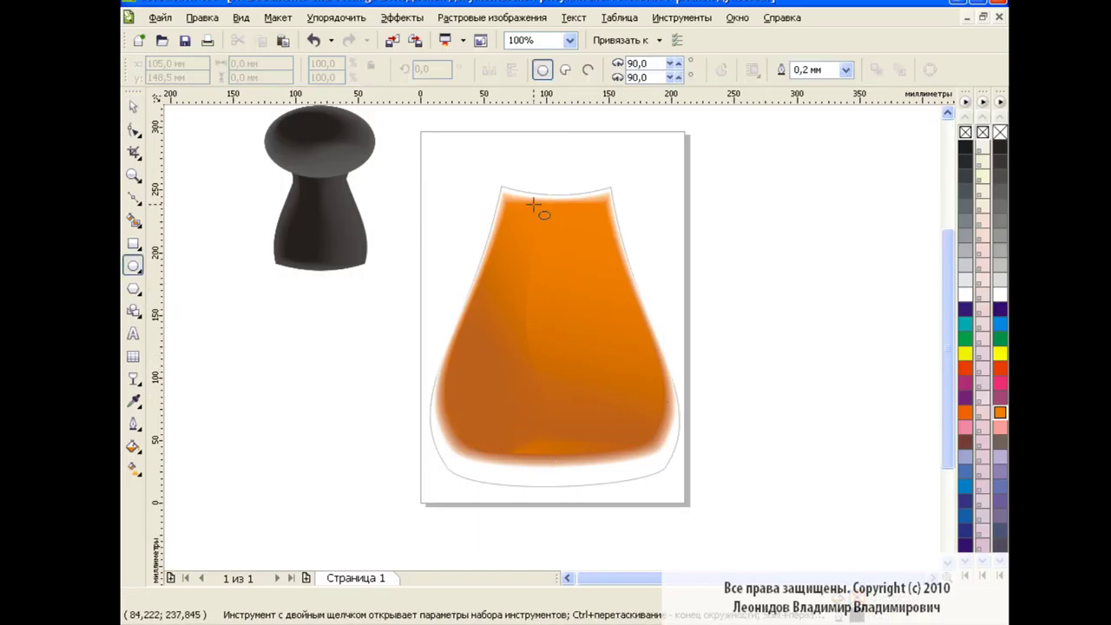
mouse_move(506, 191)
mouse_down()
mouse_move(611, 206)
mouse_move(557, 196)
mouse_up()
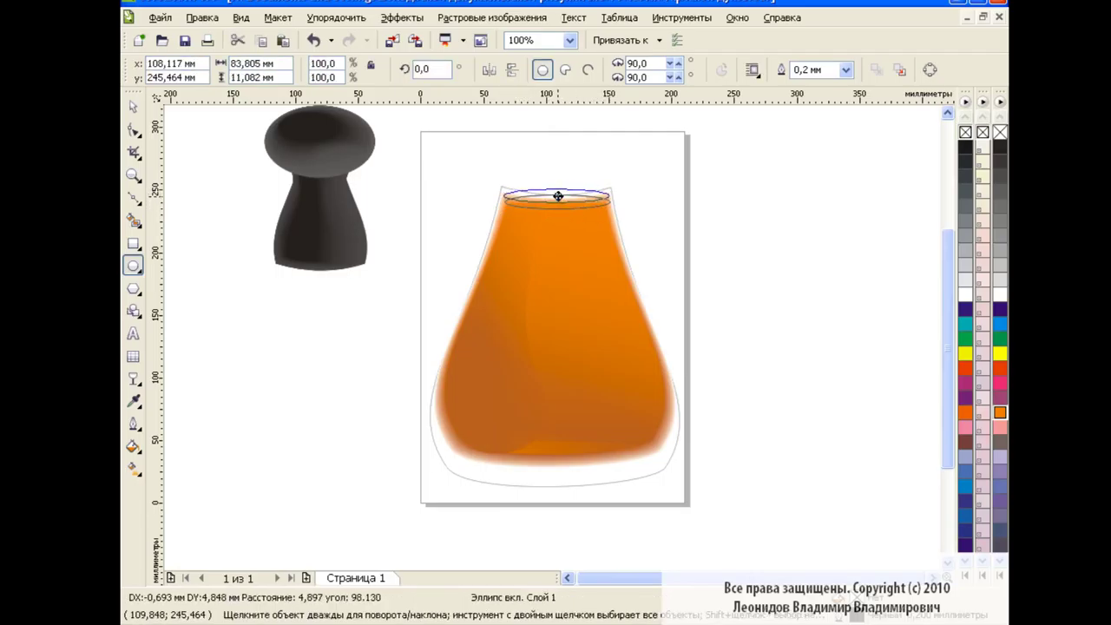
click(1000, 413)
right_click(999, 132)
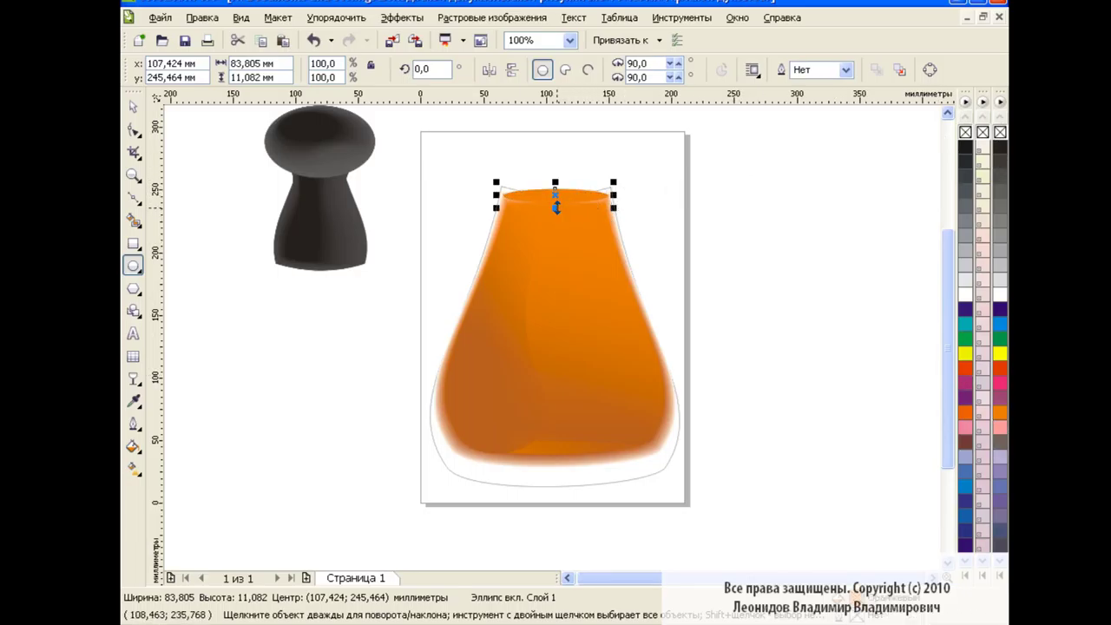
drag(556, 206, 556, 209)
- Give the top ellipse a vertical linear transparency
click(133, 380)
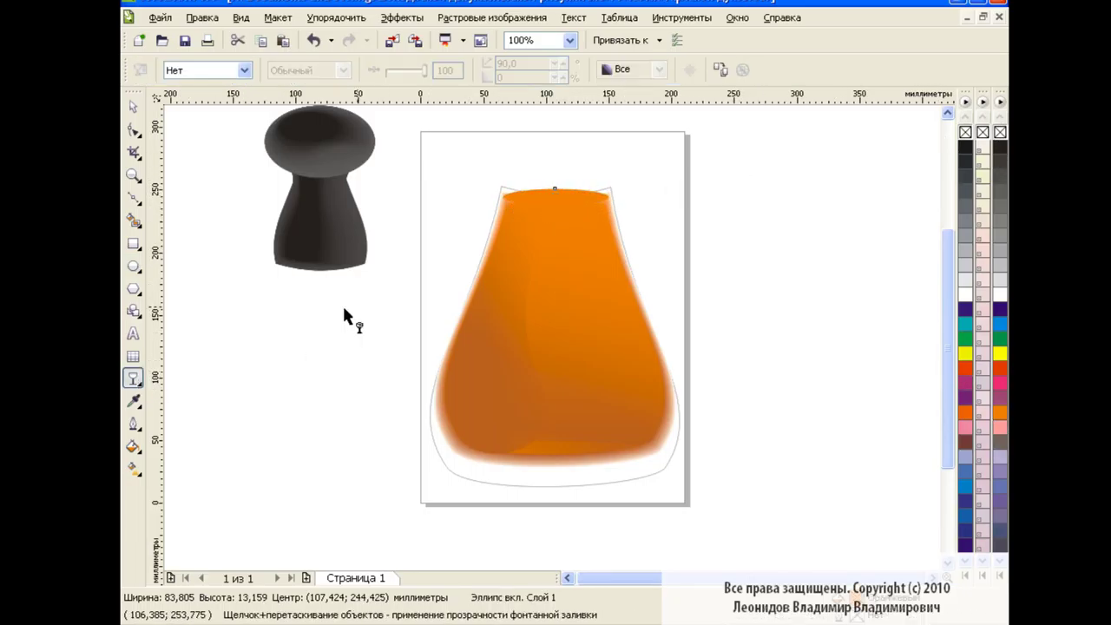
drag(555, 185, 556, 214)
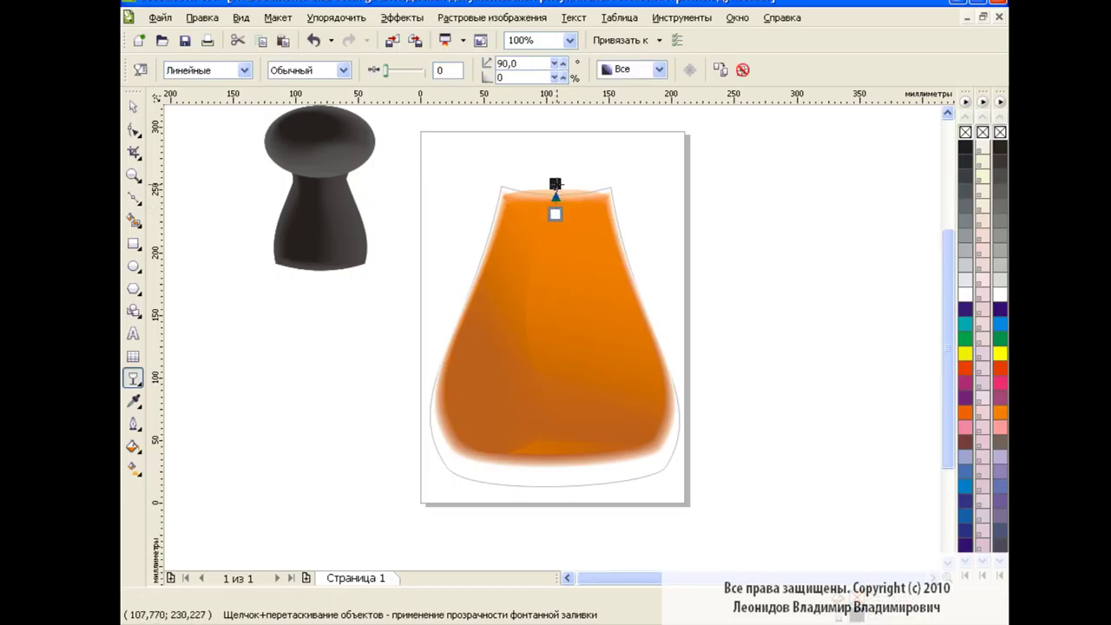
drag(555, 184, 555, 185)
- Scale all the vase parts down to about 83.5%
key(space)
click(335, 365)
drag(404, 139, 738, 513)
drag(684, 179, 642, 230)
- Move the black cap group onto the vase neck
drag(243, 120, 397, 300)
drag(317, 184, 534, 159)
scroll(944, 335, up, 3)
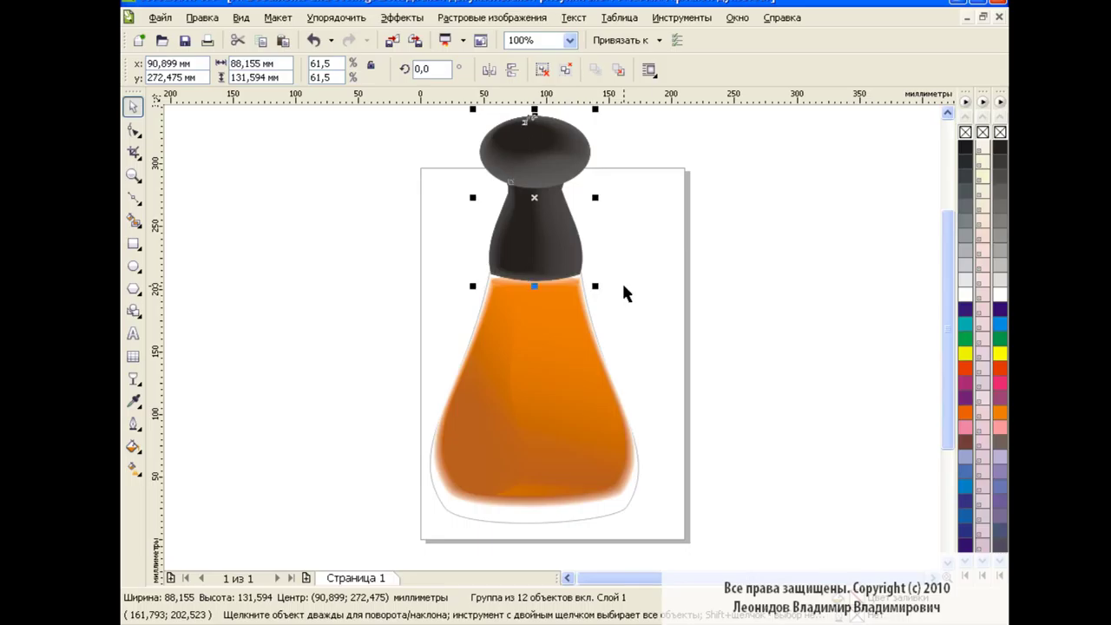
click(681, 324)
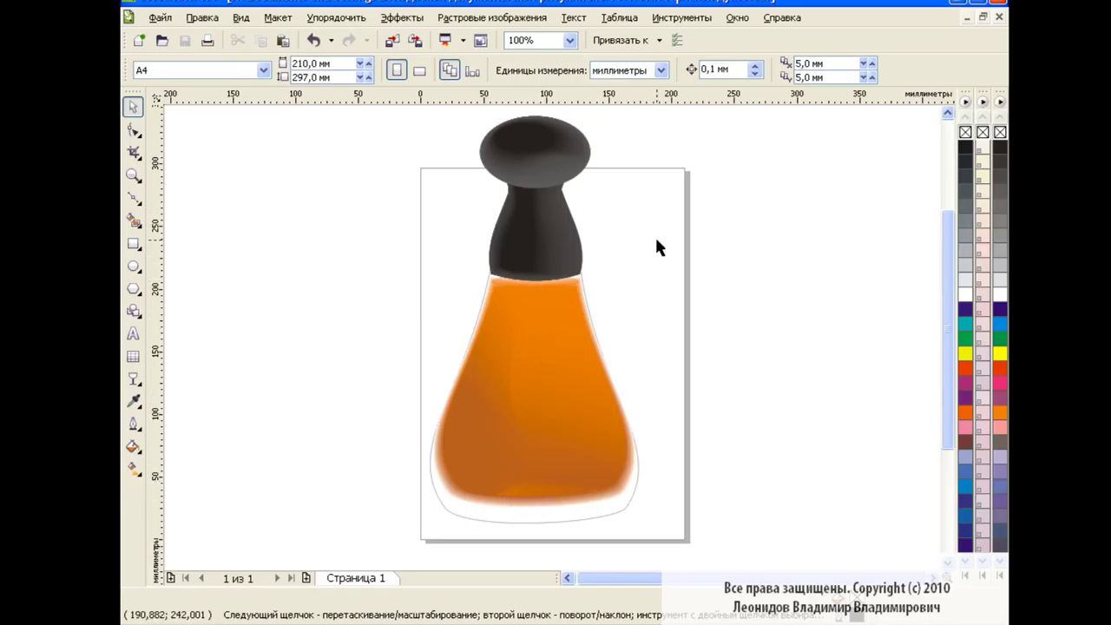
- Draw a small rectangle with corner radius 25 and place a 69% copy just below it
click(134, 244)
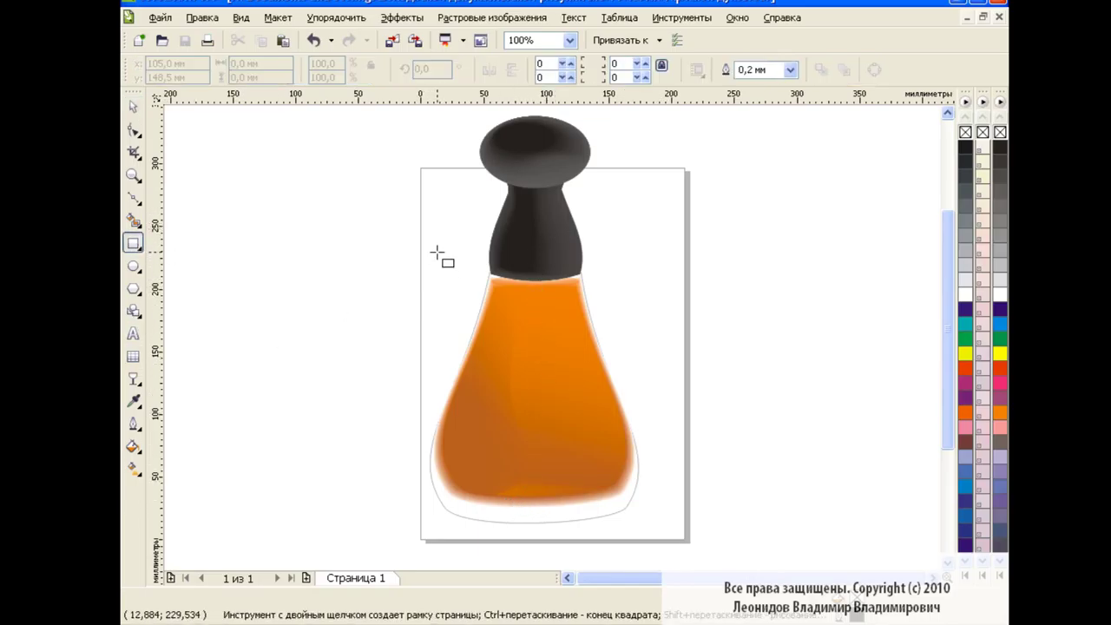
mouse_move(437, 253)
mouse_down()
mouse_move(455, 276)
mouse_move(532, 295)
mouse_up()
text(25)
key(Return)
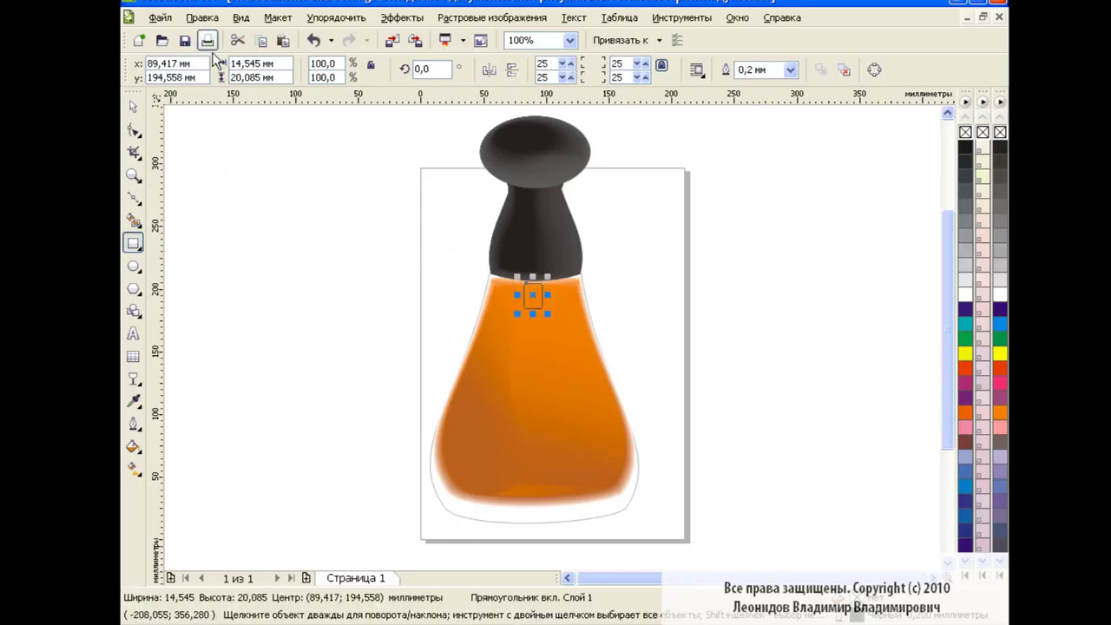
mouse_move(549, 316)
mouse_down()
mouse_move(543, 309)
mouse_move(544, 328)
mouse_up()
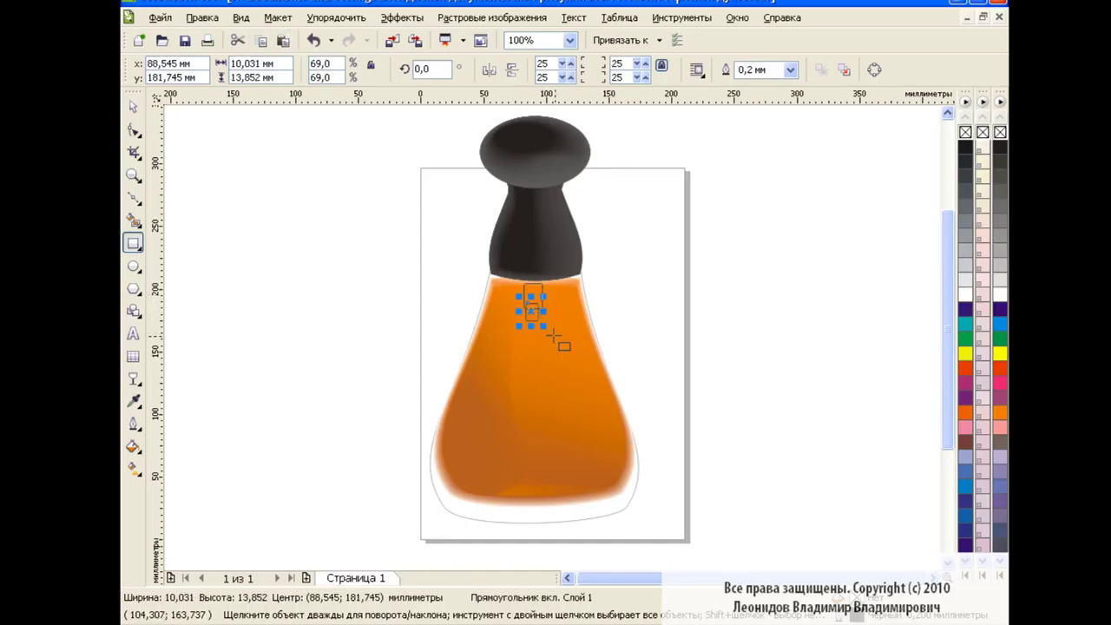
click(660, 304)
- Centre the three neck objects horizontally and zoom the view to 200%
click(133, 105)
drag(473, 250, 590, 340)
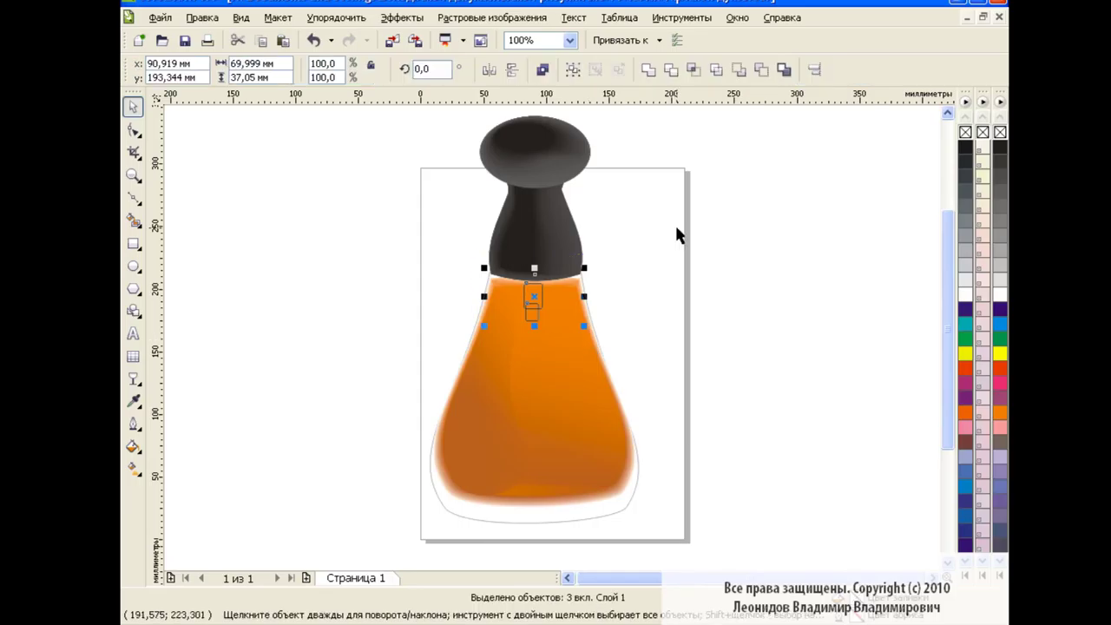
click(813, 69)
click(577, 288)
click(618, 407)
click(699, 321)
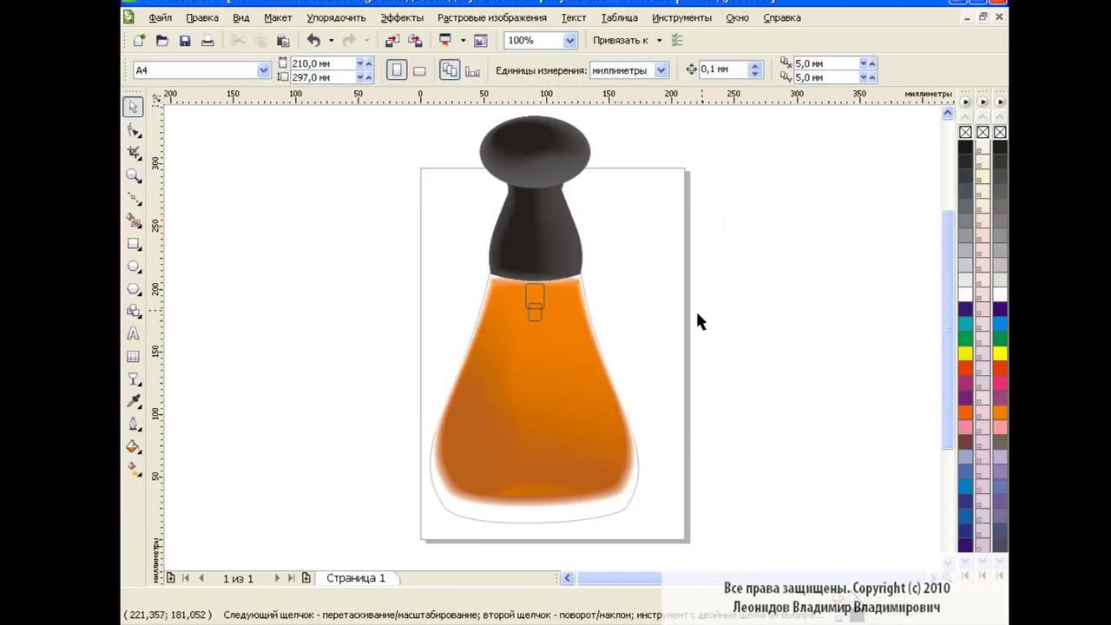
click(569, 40)
click(533, 157)
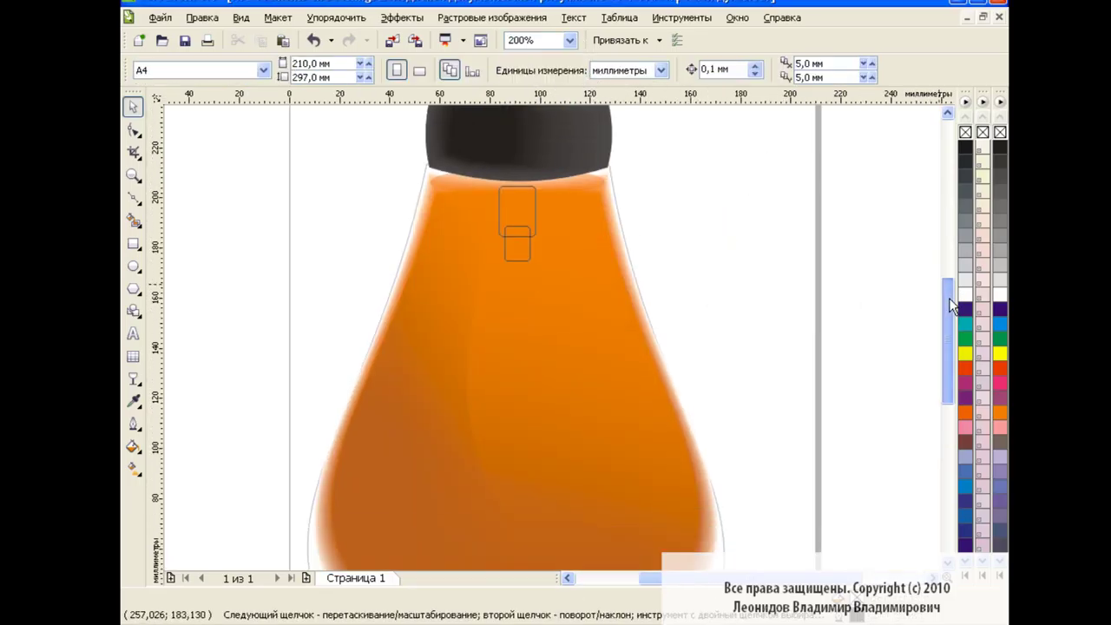
- Draw a tall thin rectangle down to the bottle bottom and convert it to curves
click(133, 243)
drag(513, 248, 522, 557)
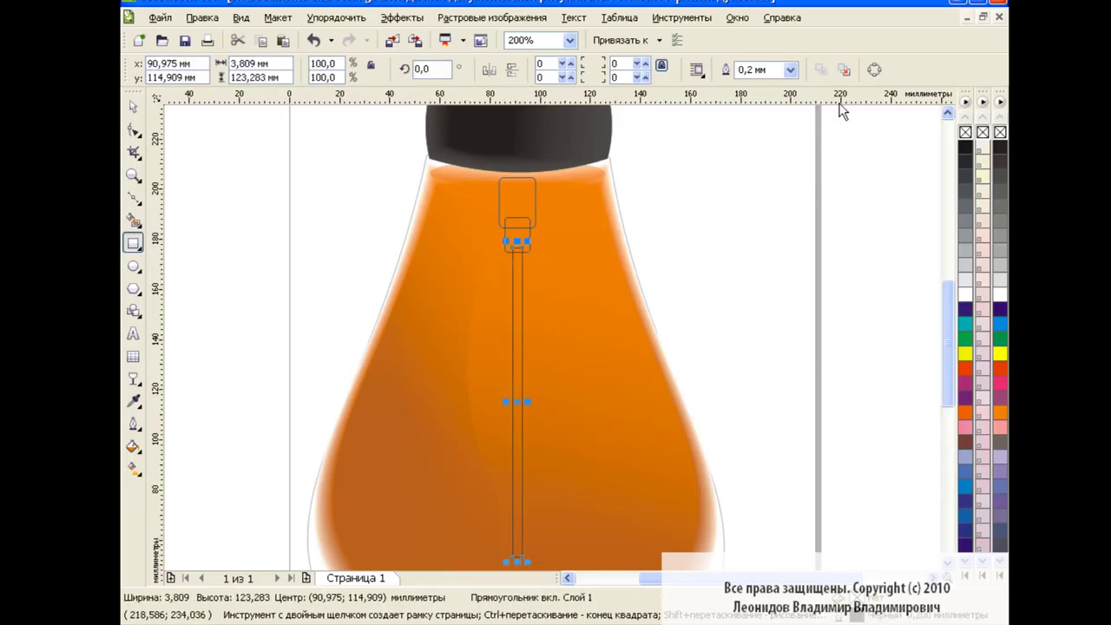
key(ctrl+q)
drag(947, 343, 948, 363)
- Convert the strip's segments to curves and shift its two bottom nodes slightly right
key(F10)
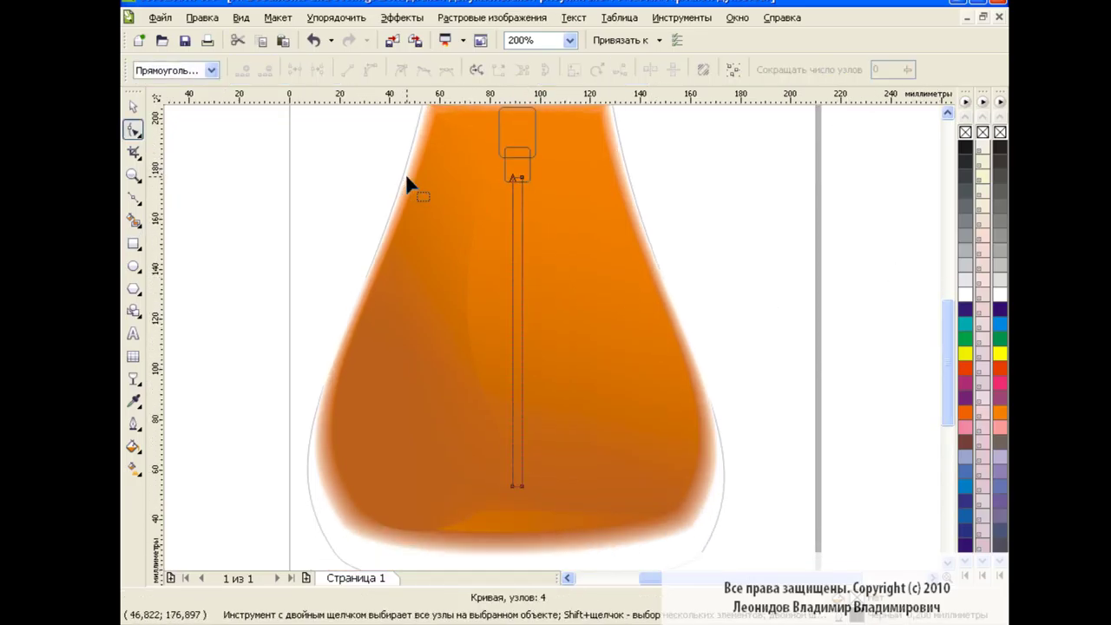
drag(355, 144, 699, 526)
click(370, 70)
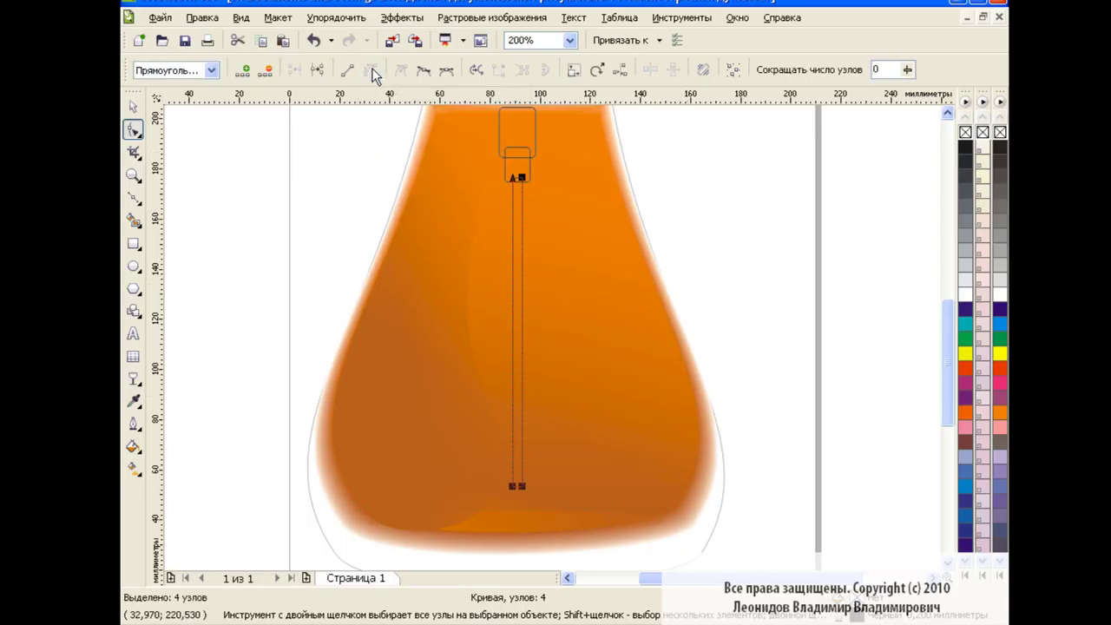
click(463, 475)
drag(290, 365, 710, 518)
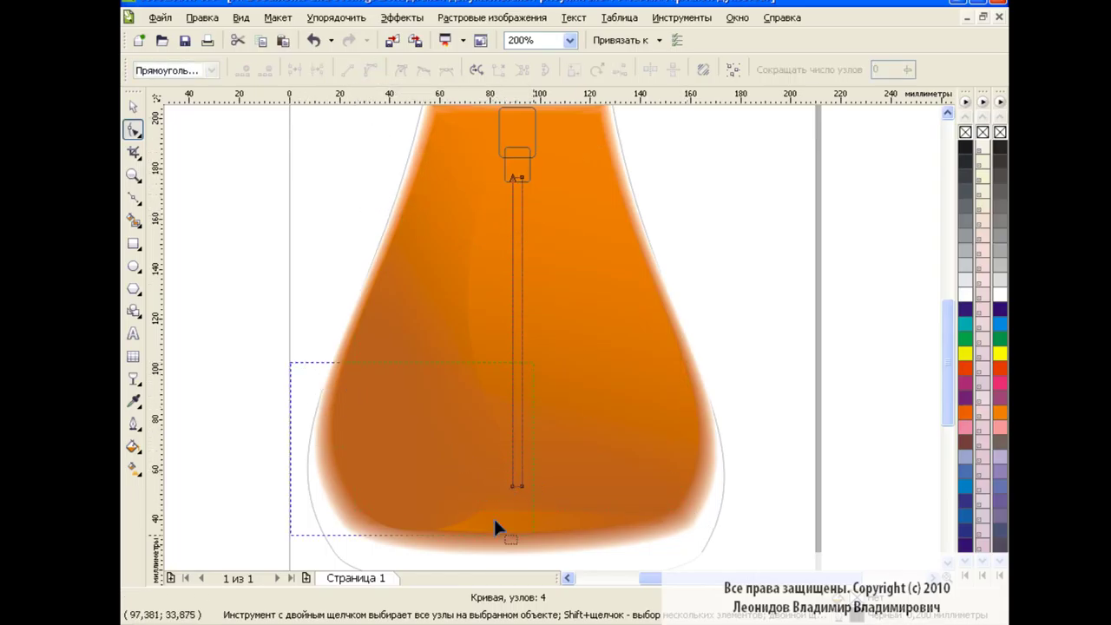
mouse_move(518, 486)
mouse_down()
mouse_move(578, 493)
mouse_move(538, 497)
mouse_up()
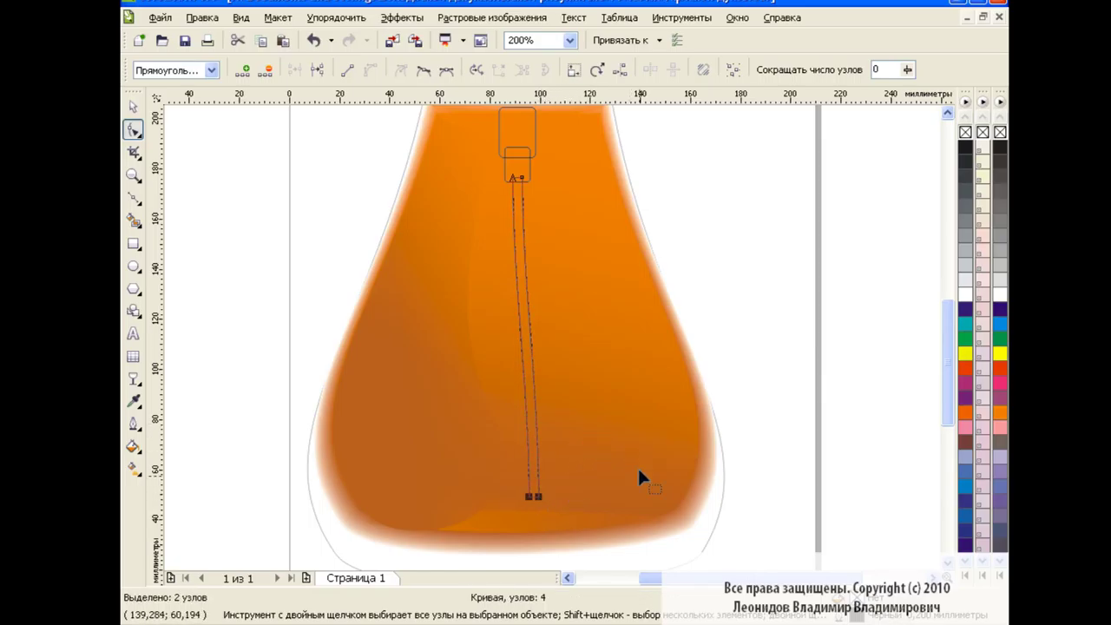
key(space)
scroll(709, 184, up, 2)
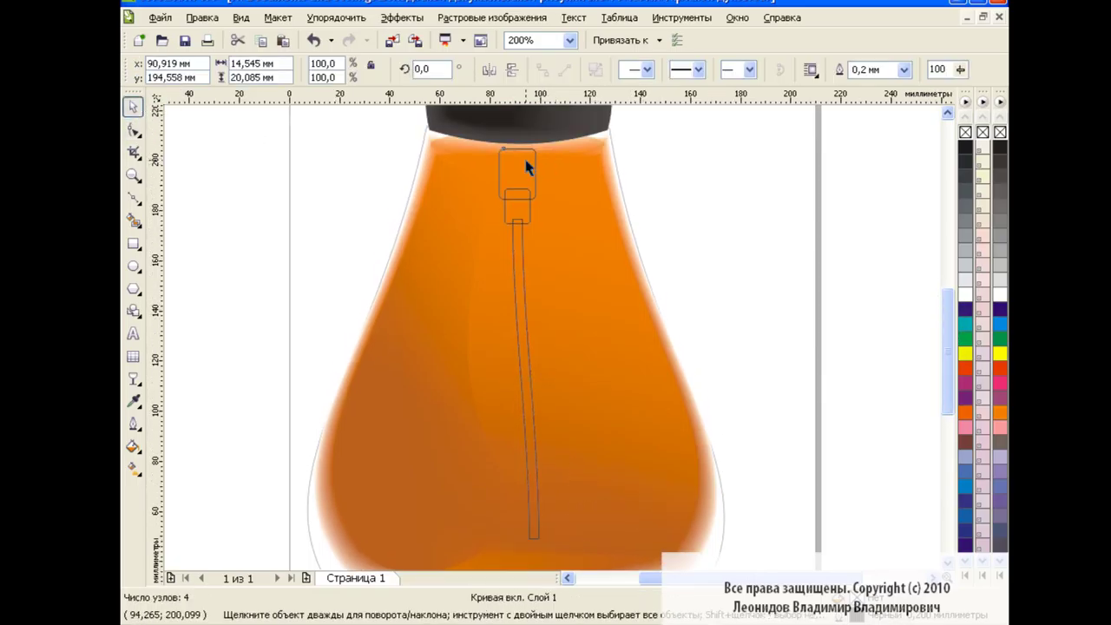
- Fill the upper small rectangle with a darker orange using Uniform Fill
click(517, 176)
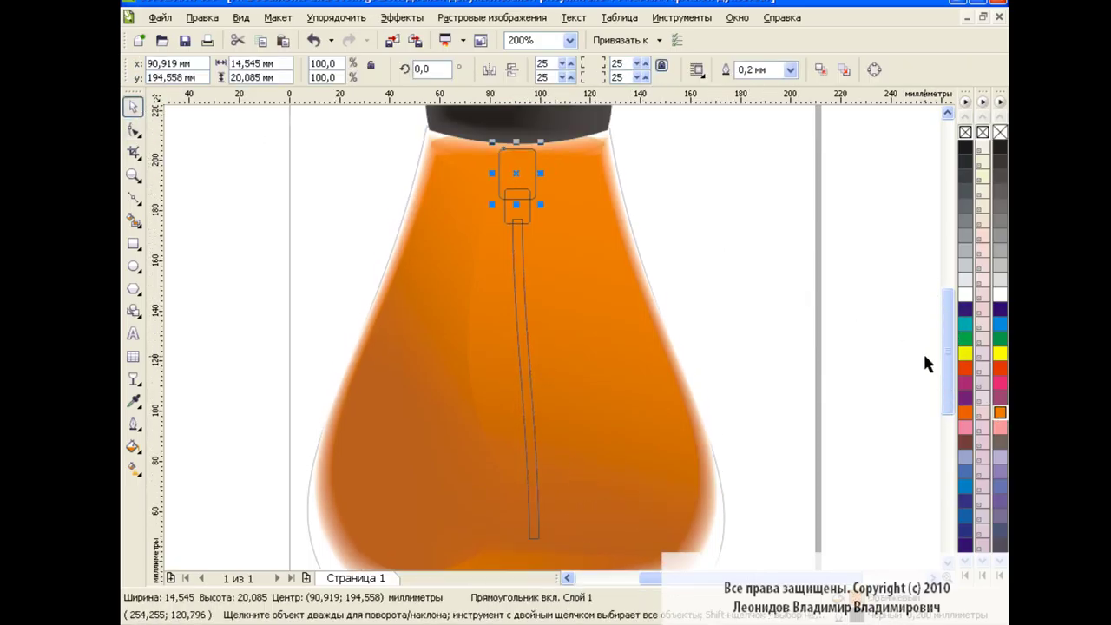
click(525, 218)
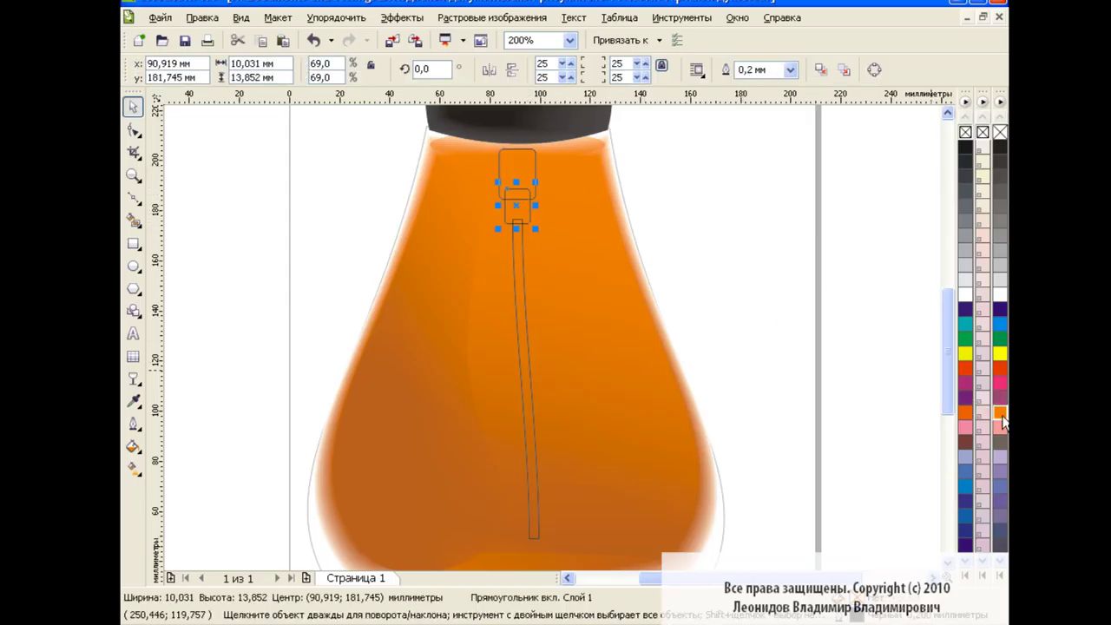
drag(398, 129, 612, 258)
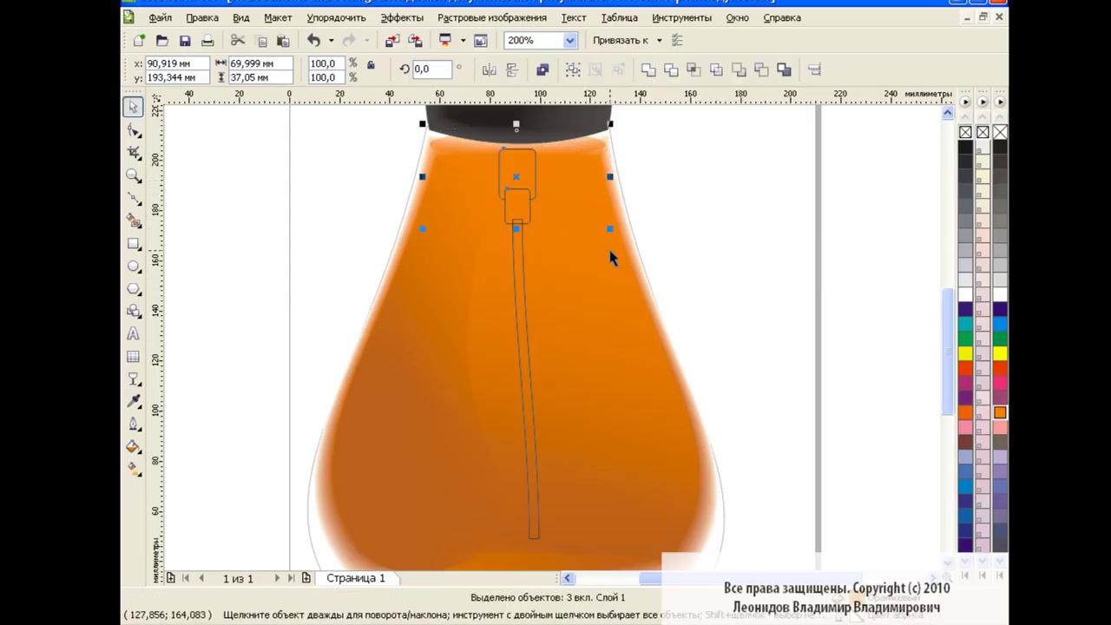
click(520, 169)
click(133, 446)
click(178, 454)
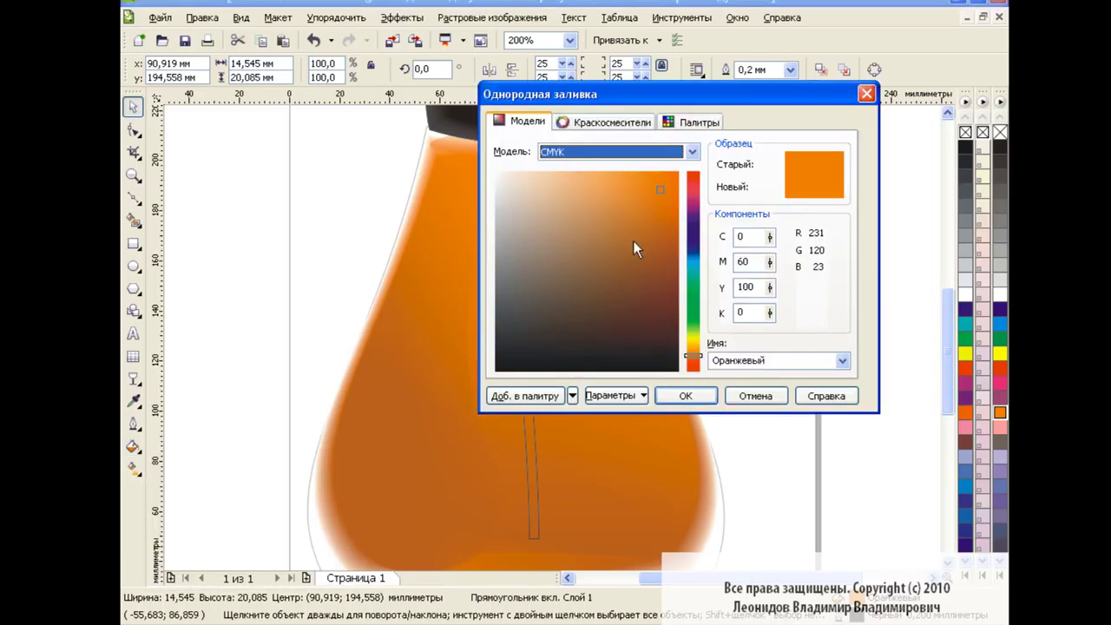
click(659, 221)
click(685, 396)
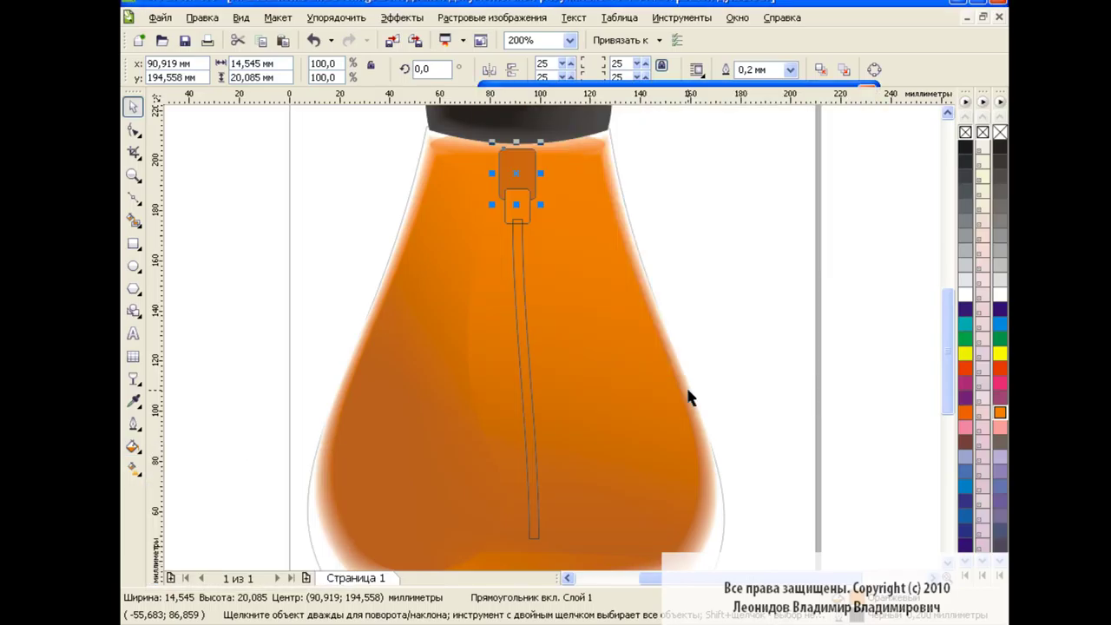
click(726, 261)
- Select the lower small rectangle, deleting an accidental clone of it
click(514, 211)
click(202, 17)
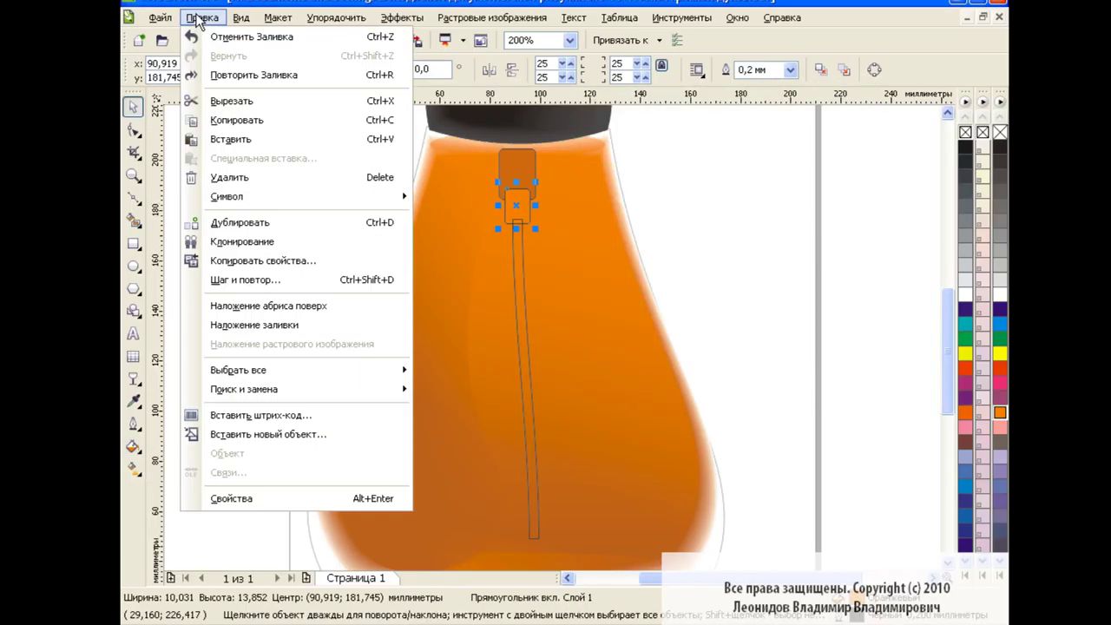
click(271, 241)
key(Delete)
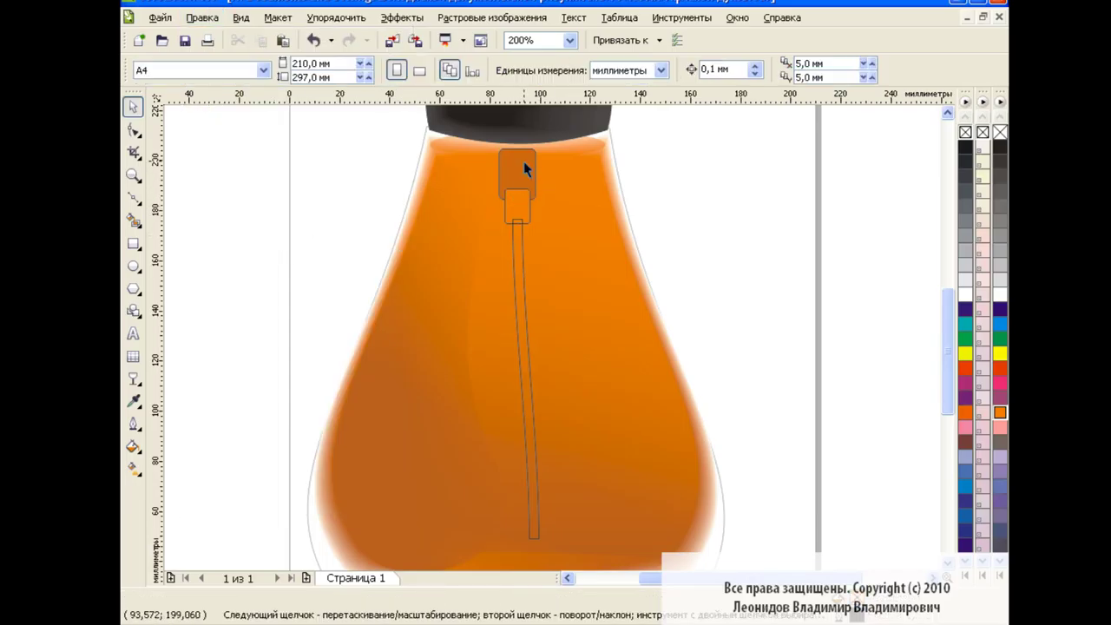
- Copy the upper rectangle's fill onto the lower rectangle with Copy Properties From
click(524, 203)
click(202, 17)
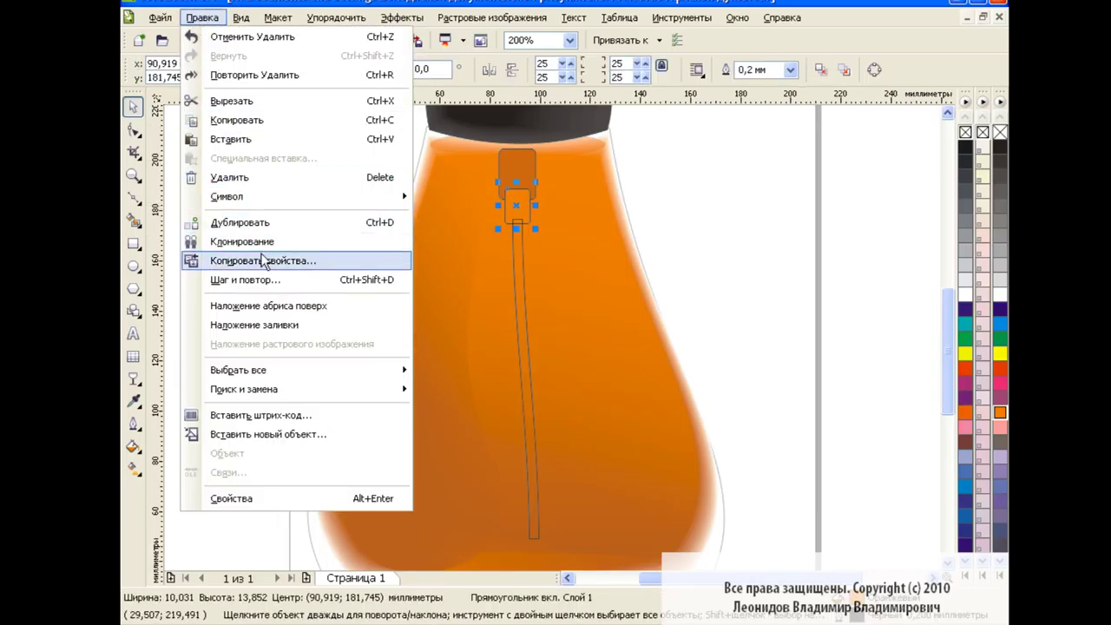
click(263, 258)
click(411, 282)
click(414, 300)
click(601, 342)
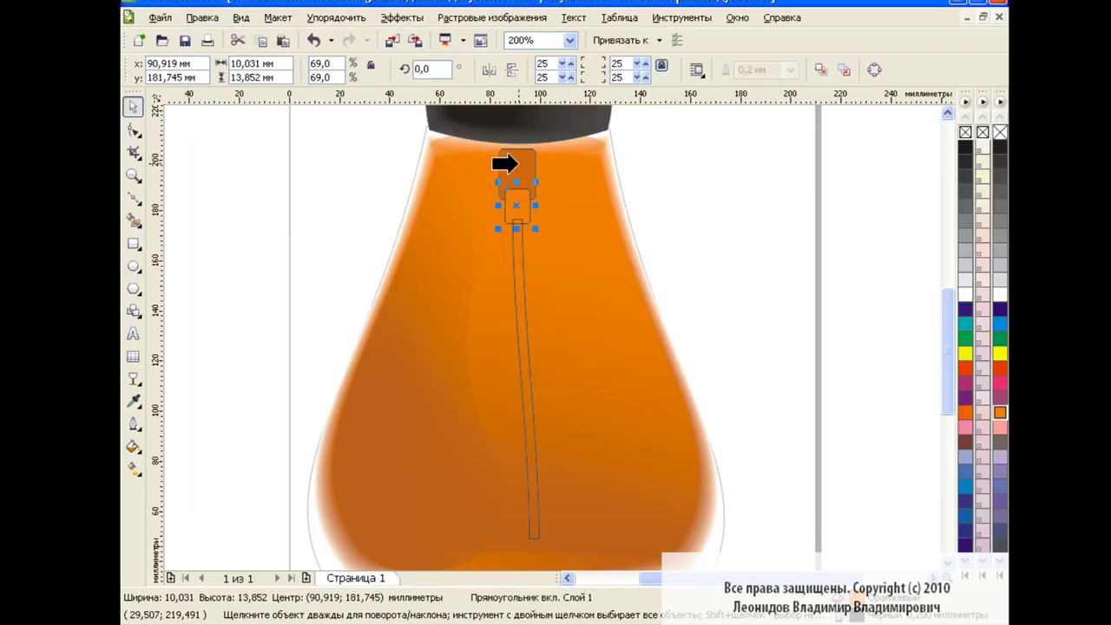
click(517, 165)
click(337, 214)
key(ctrl+z)
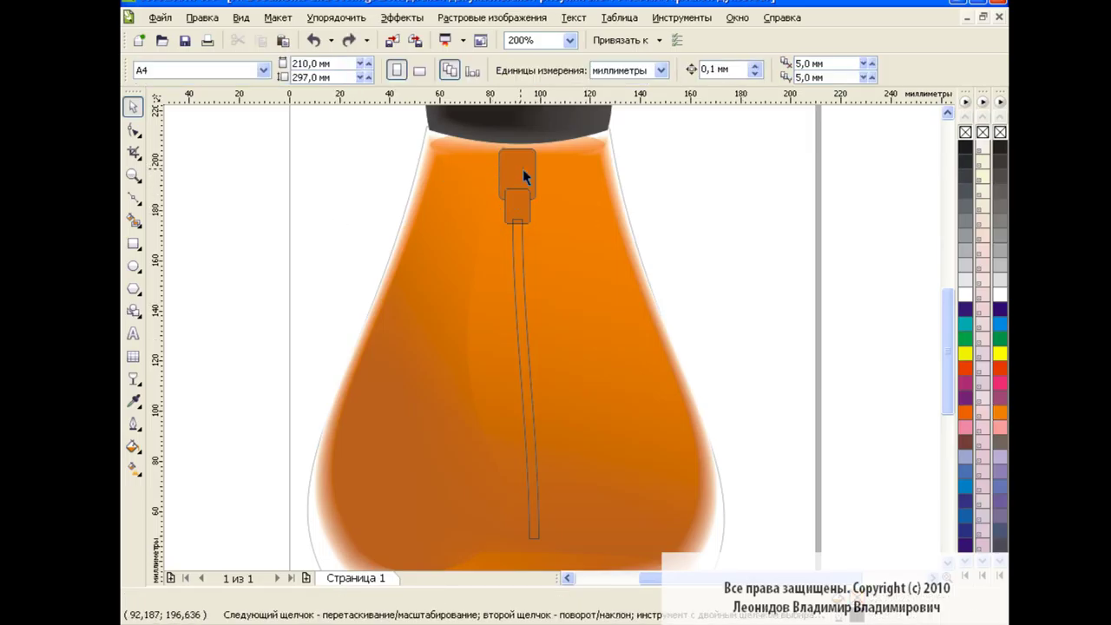
click(523, 204)
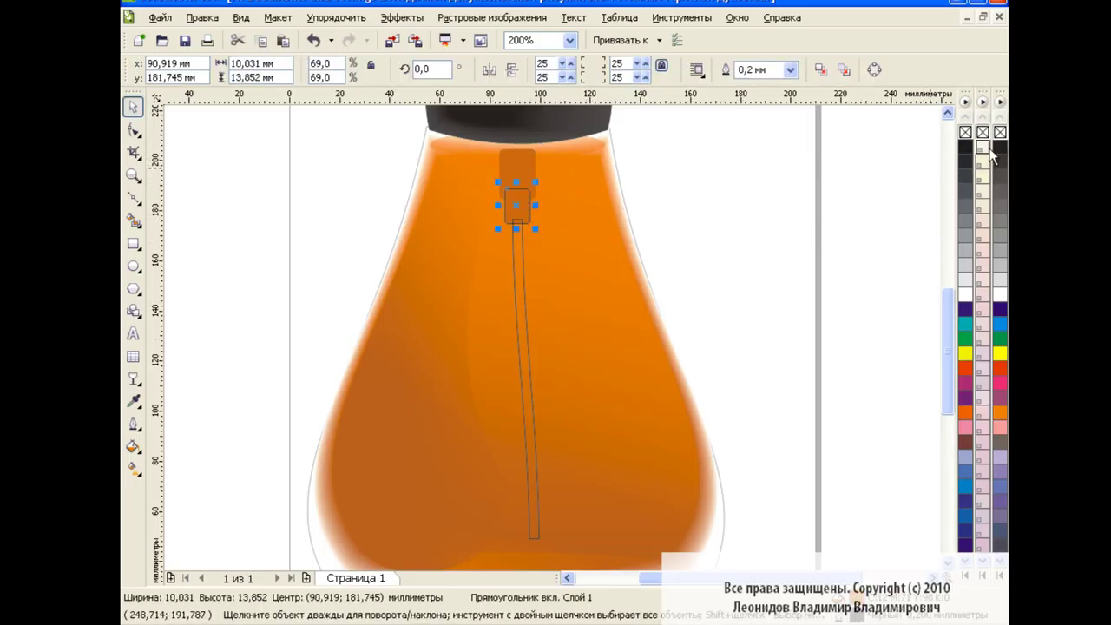
key(Escape)
- Fade both small rectangles with a vertical linear transparency
click(517, 173)
click(133, 379)
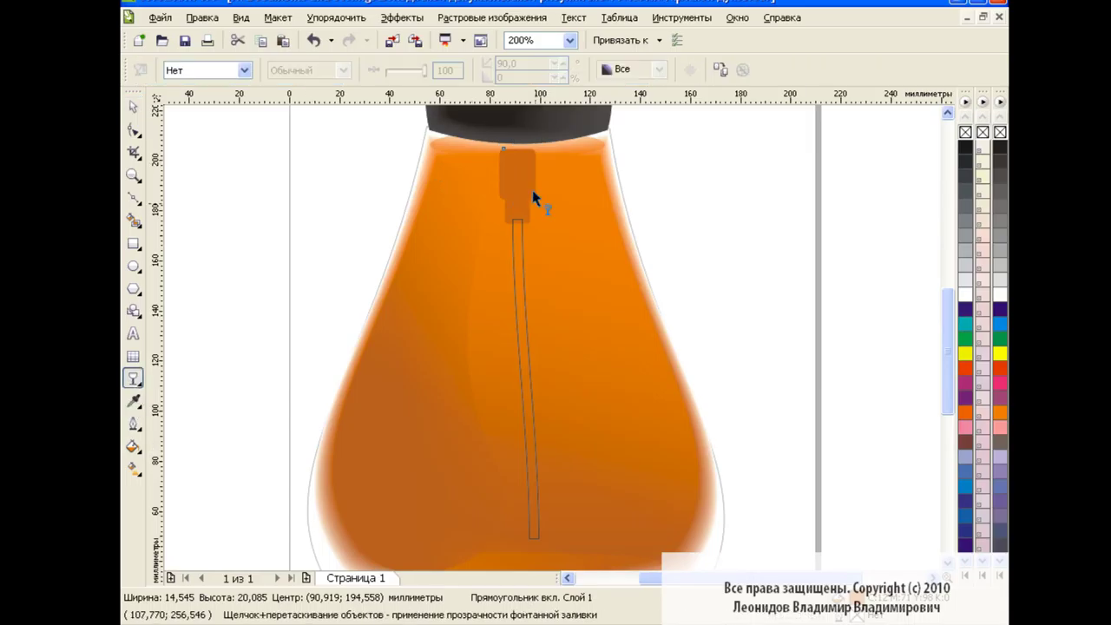
drag(514, 228, 520, 150)
key(space)
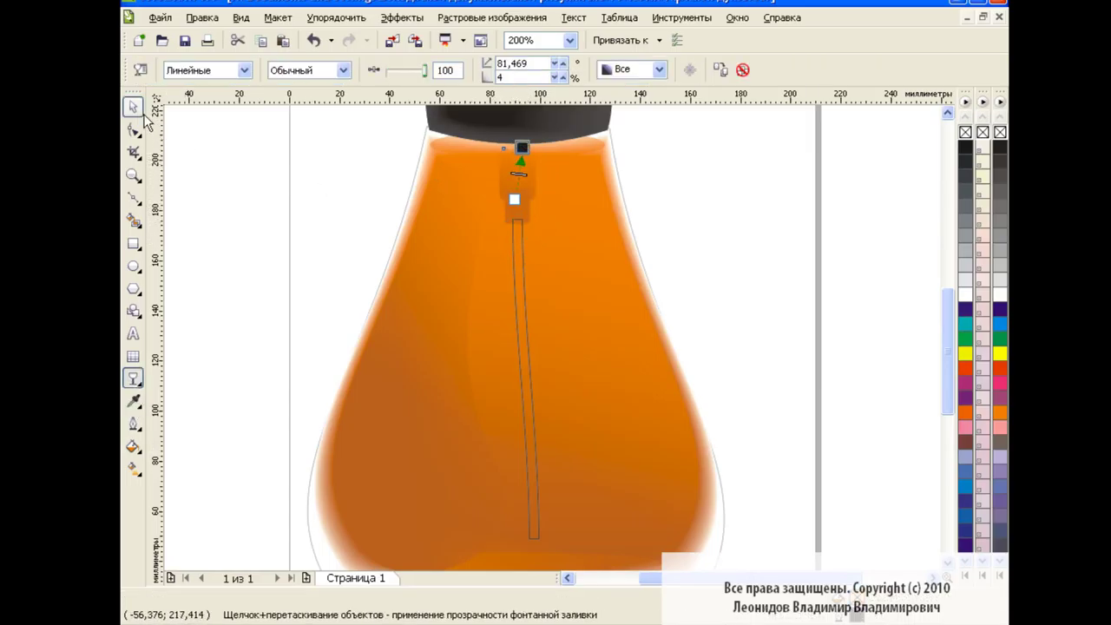
click(516, 216)
key(space)
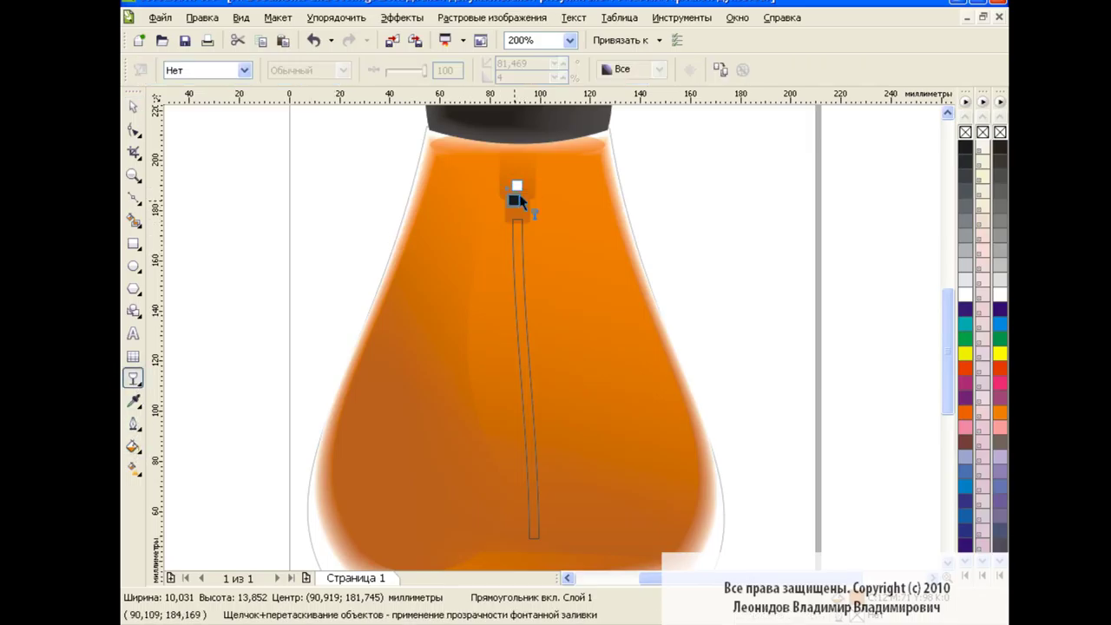
drag(519, 198, 507, 236)
key(space)
click(260, 223)
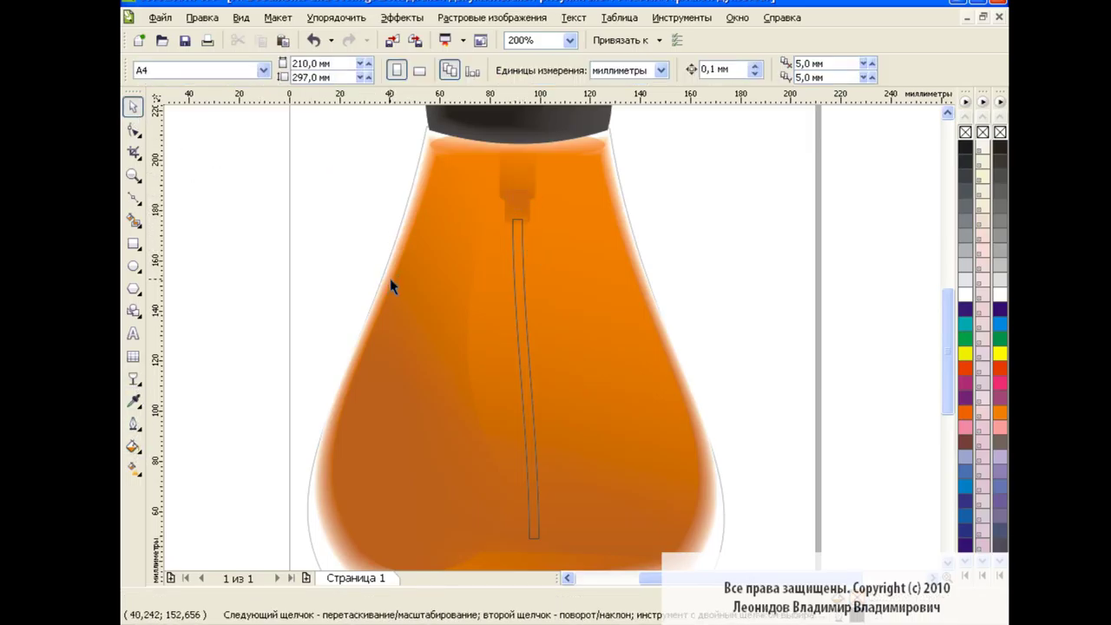
- Fill the thin strip orange and give it a horizontal linear transparency
click(527, 314)
click(994, 413)
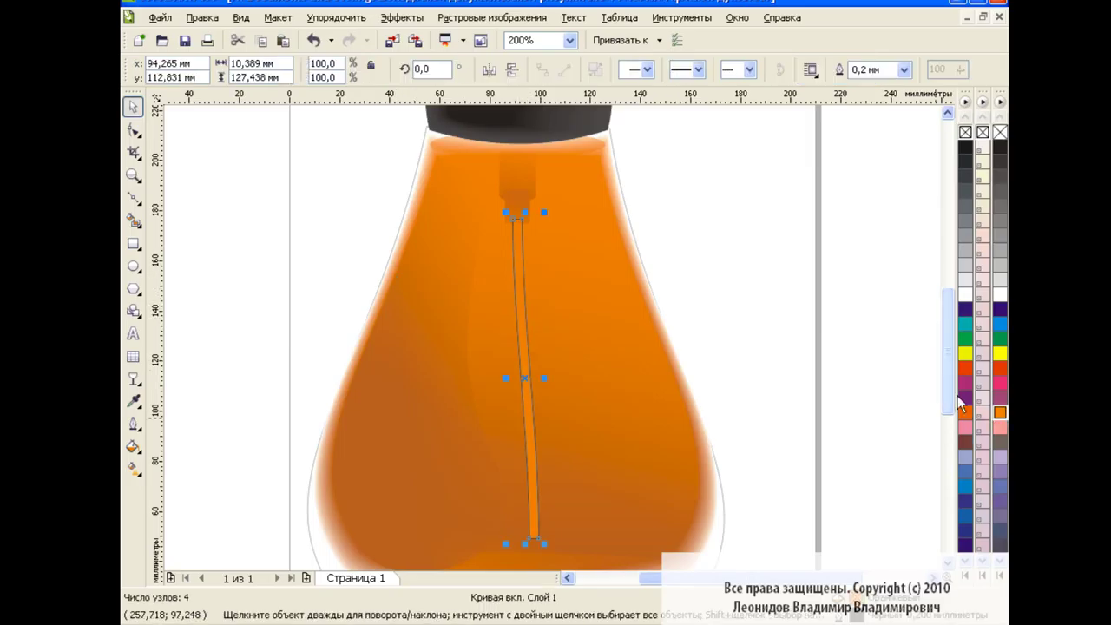
click(133, 379)
drag(433, 378, 545, 376)
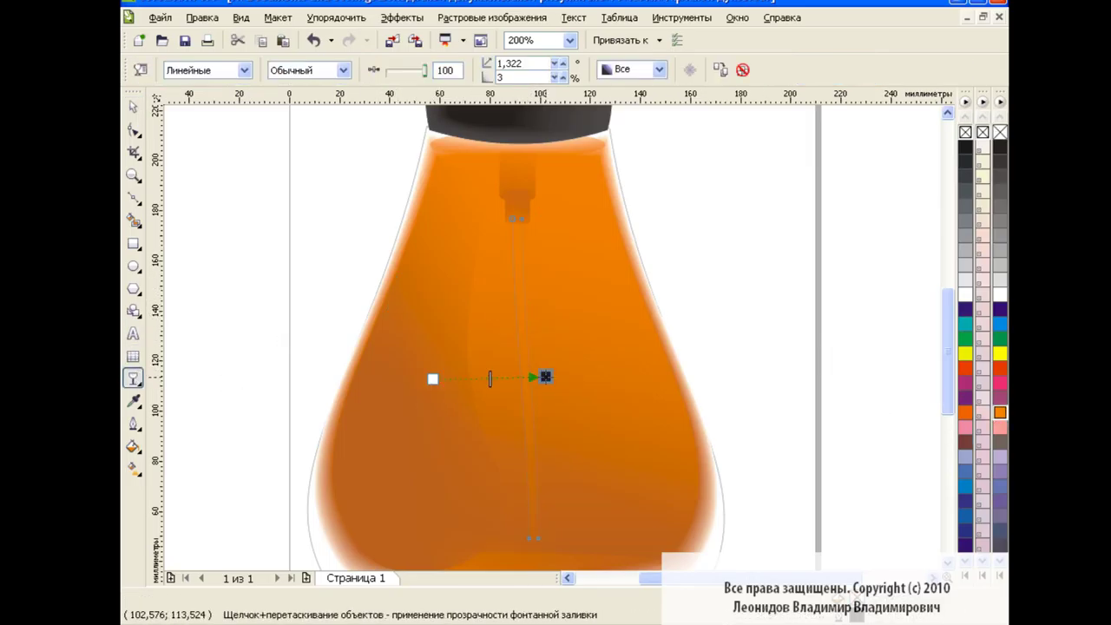
mouse_move(433, 378)
mouse_down()
mouse_move(549, 376)
mouse_move(491, 377)
mouse_up()
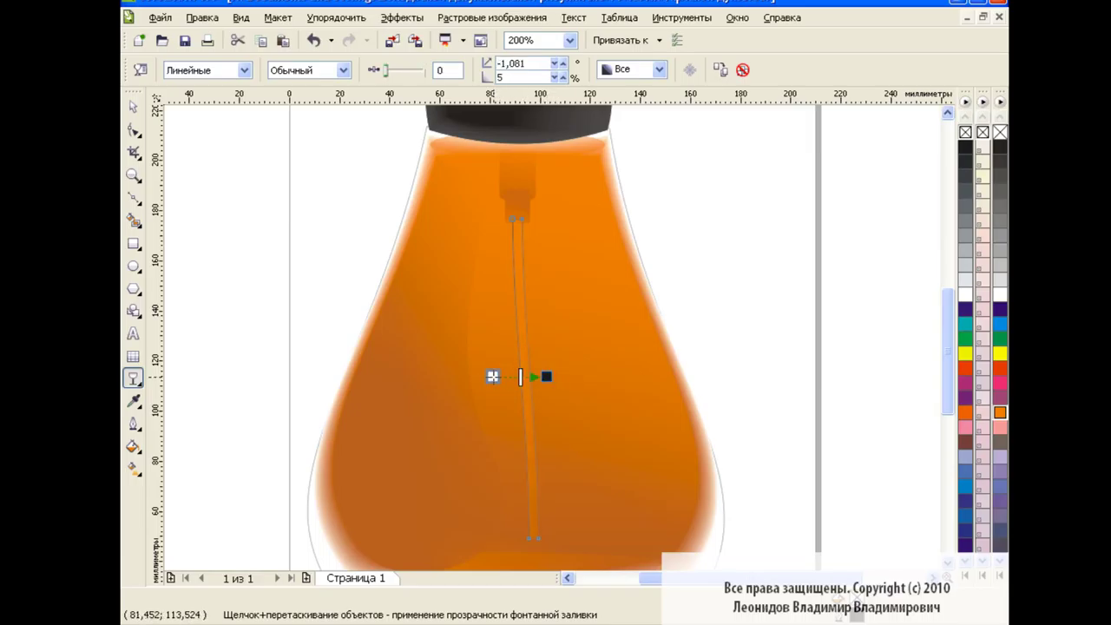
- Readjust the start point of the strip's transparency
key(space)
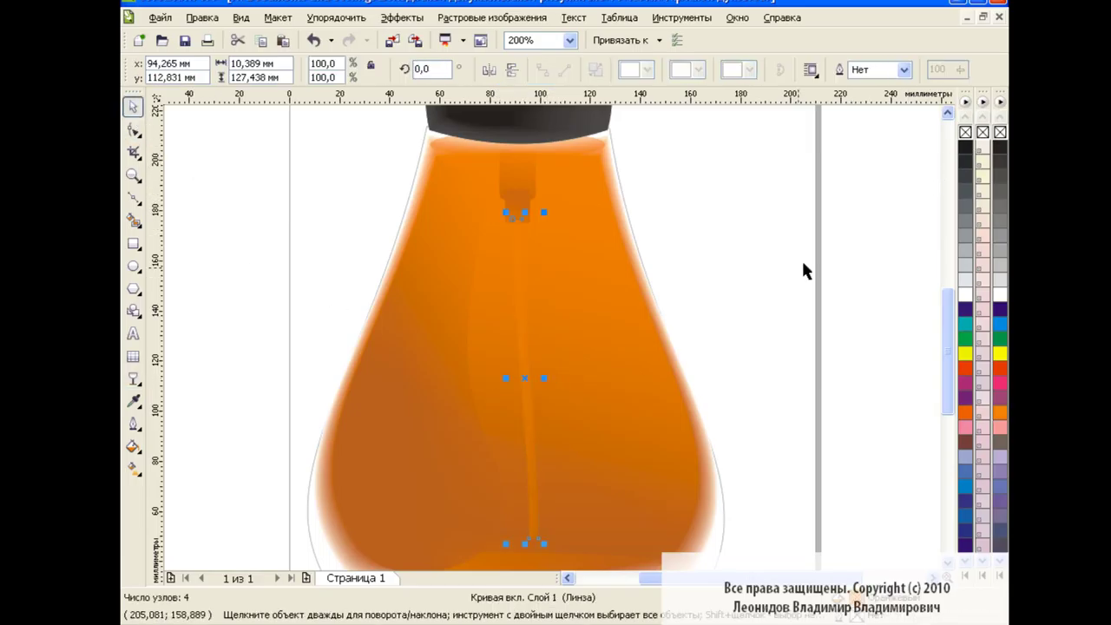
click(134, 379)
mouse_move(490, 376)
mouse_down()
mouse_move(470, 378)
mouse_move(561, 375)
mouse_move(499, 375)
mouse_move(548, 375)
mouse_move(528, 377)
mouse_up()
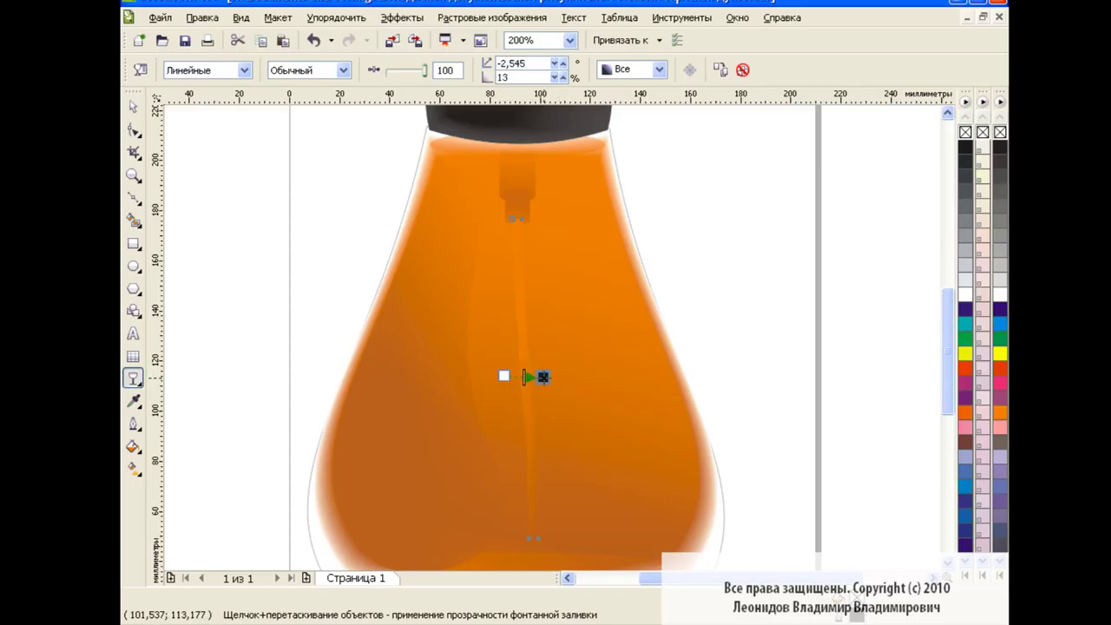
key(space)
click(338, 267)
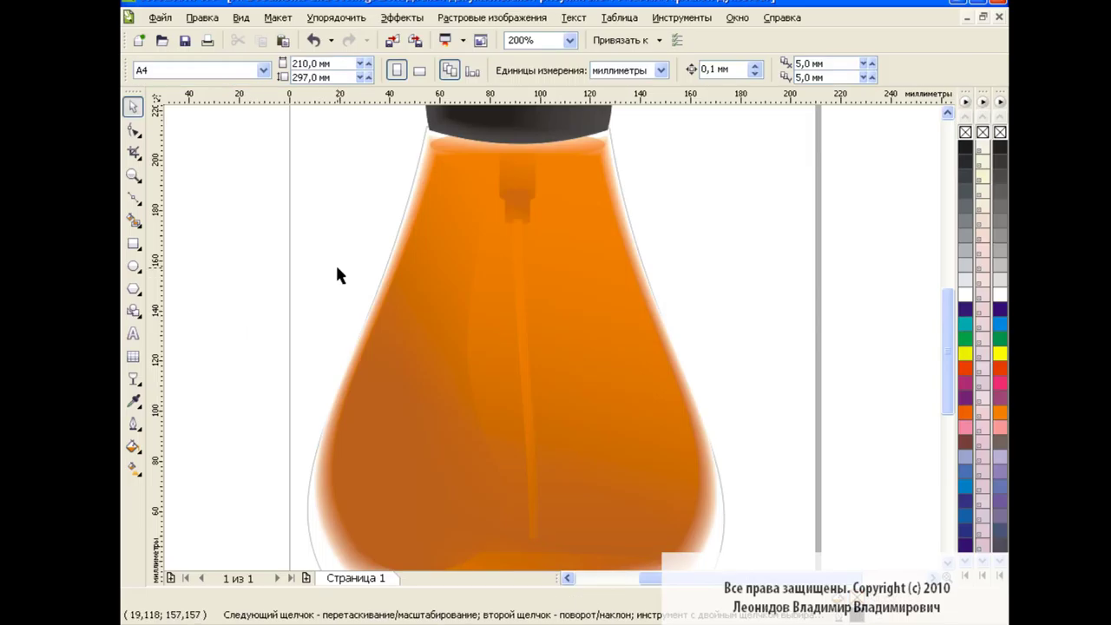
drag(949, 334, 933, 260)
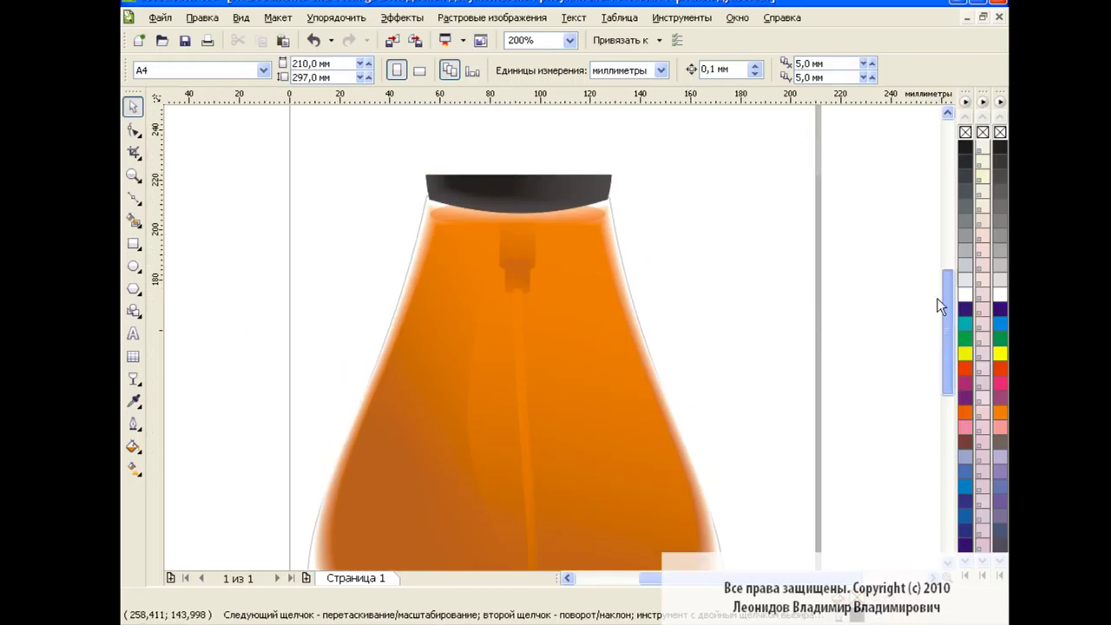
- Draw a closed four-point Bezier shape along the right side of the neck
click(133, 198)
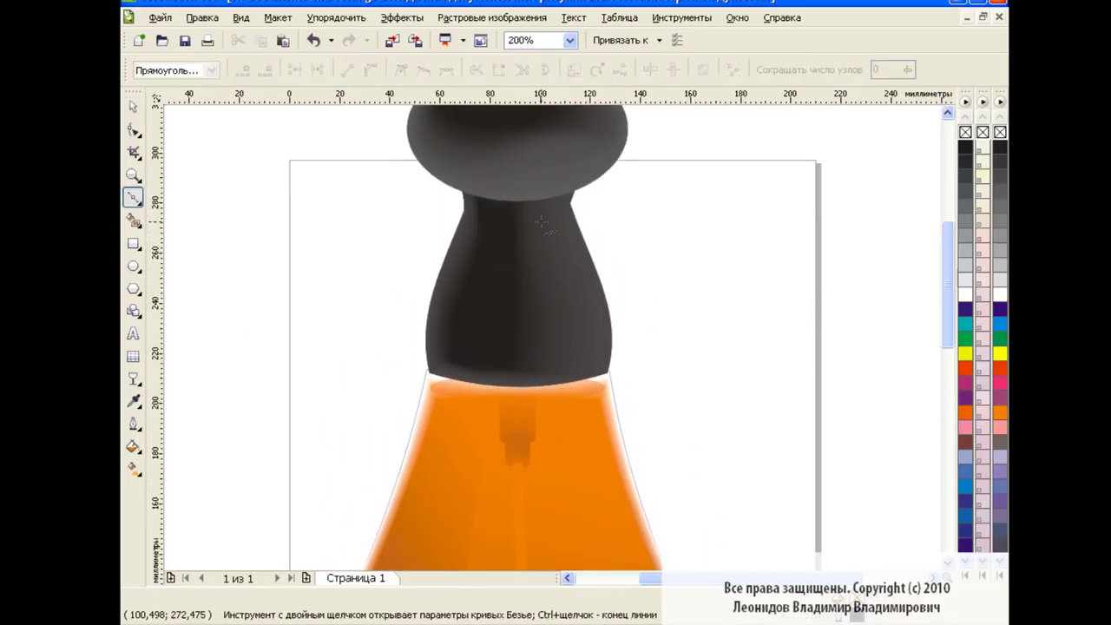
click(527, 221)
click(570, 212)
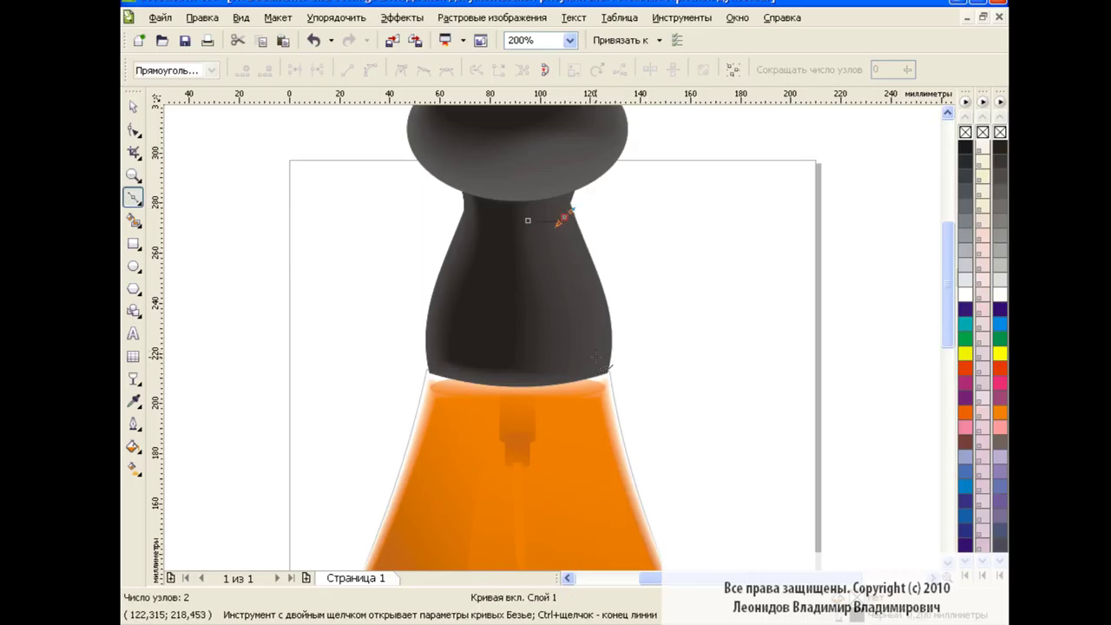
click(594, 356)
click(527, 366)
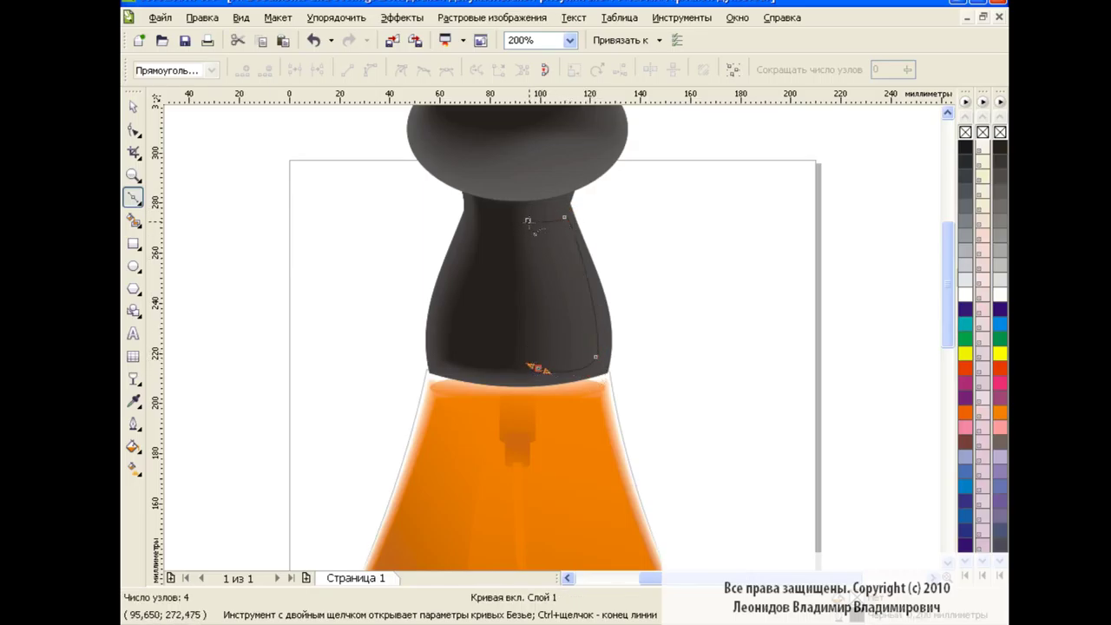
click(528, 221)
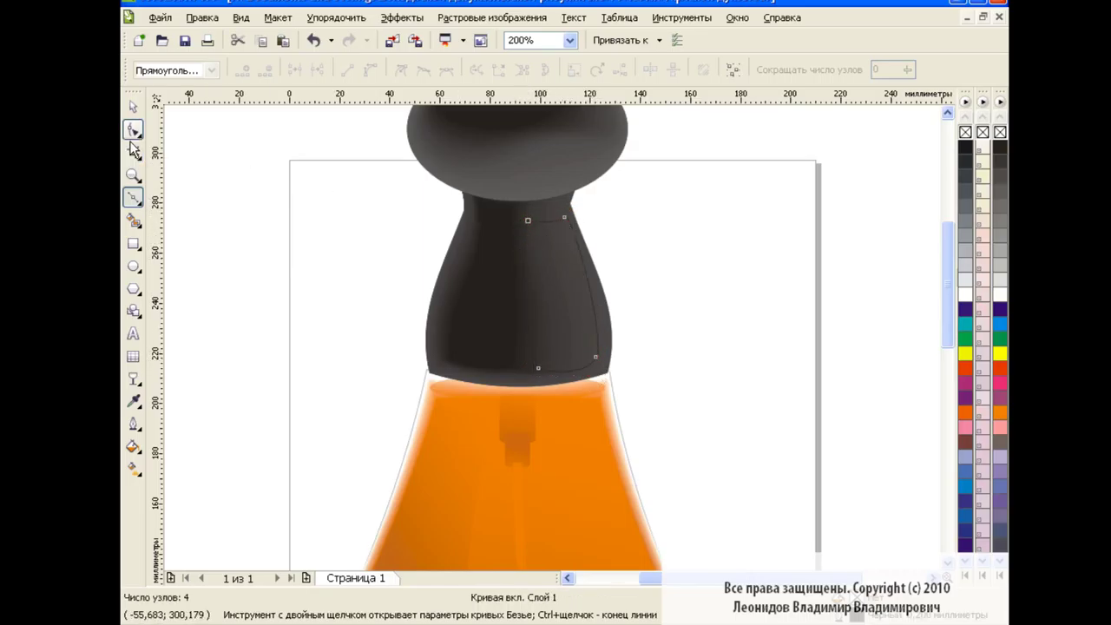
- Convert the highlight's nodes to curves and bend its edges to follow the neck
click(133, 131)
click(563, 217)
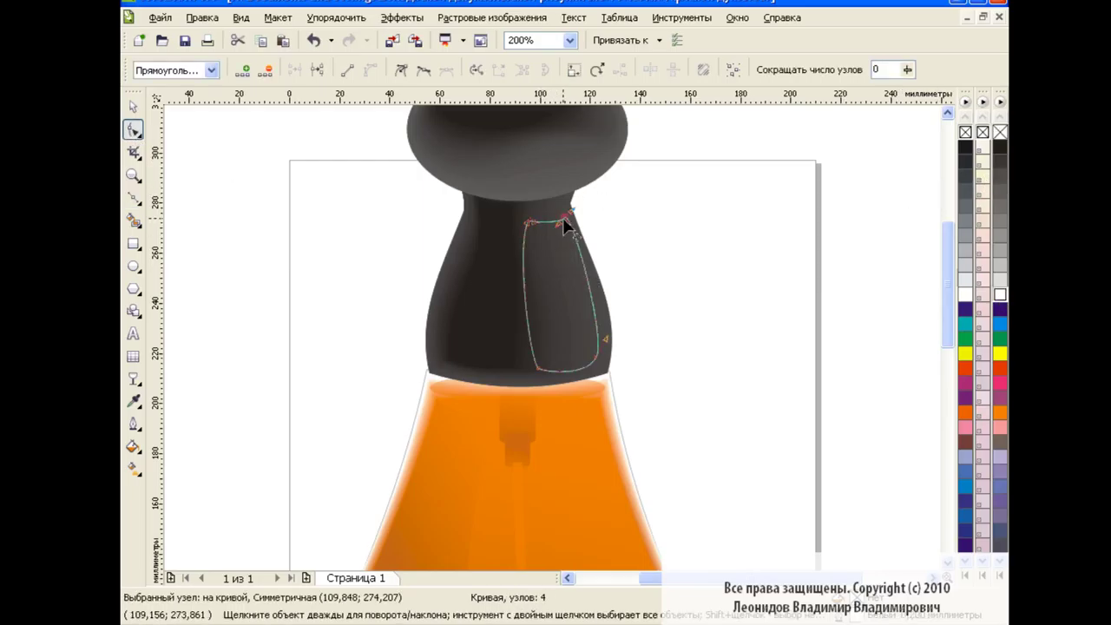
click(535, 367)
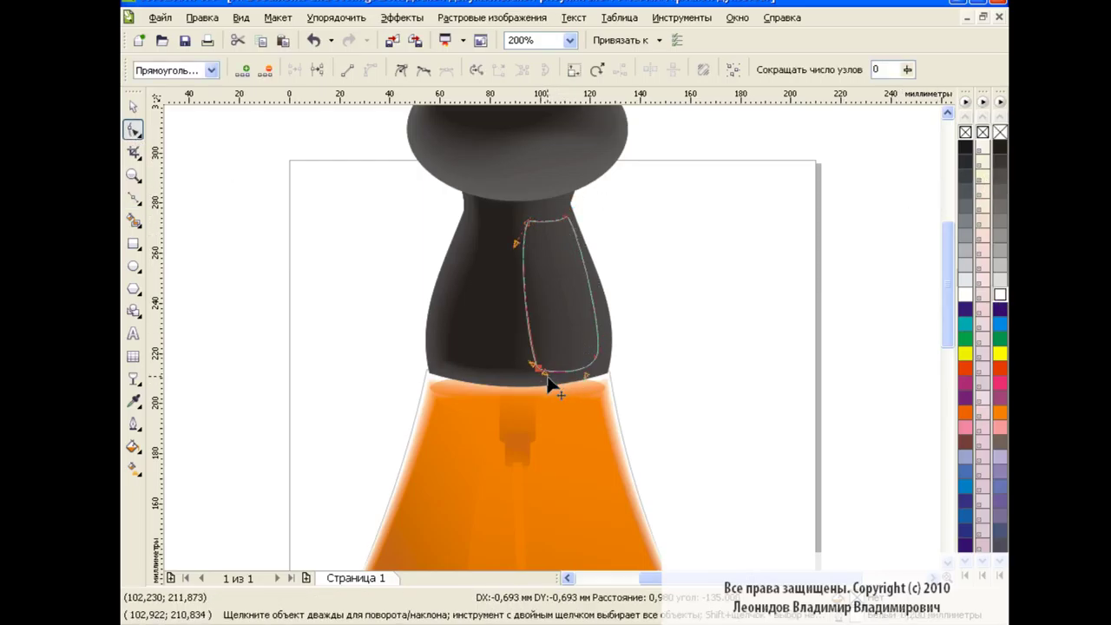
key(ctrl+a)
click(400, 69)
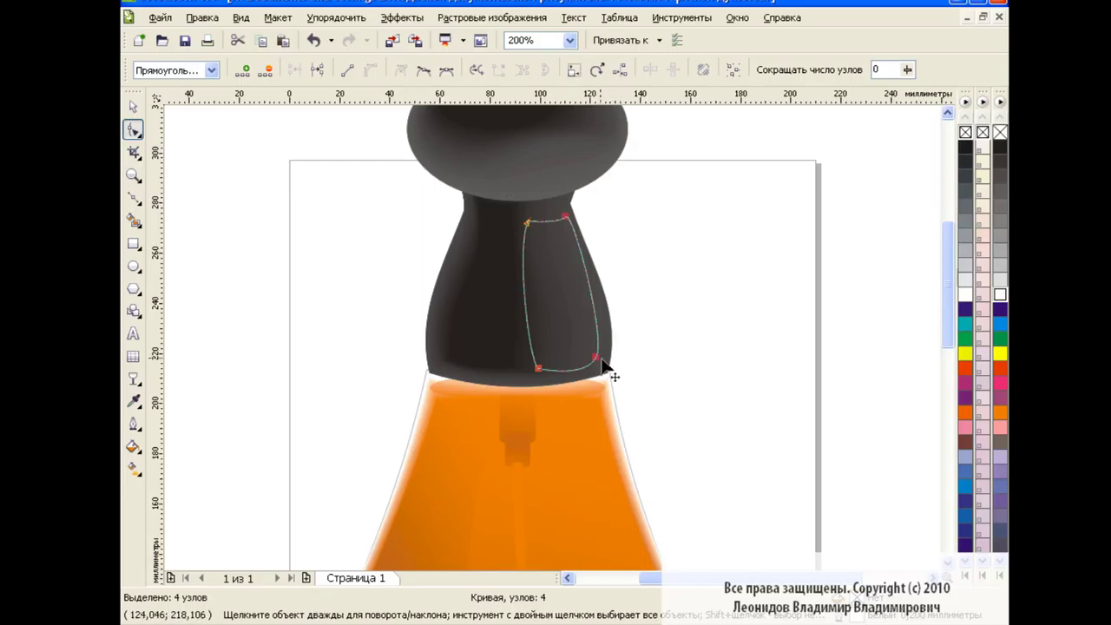
click(587, 381)
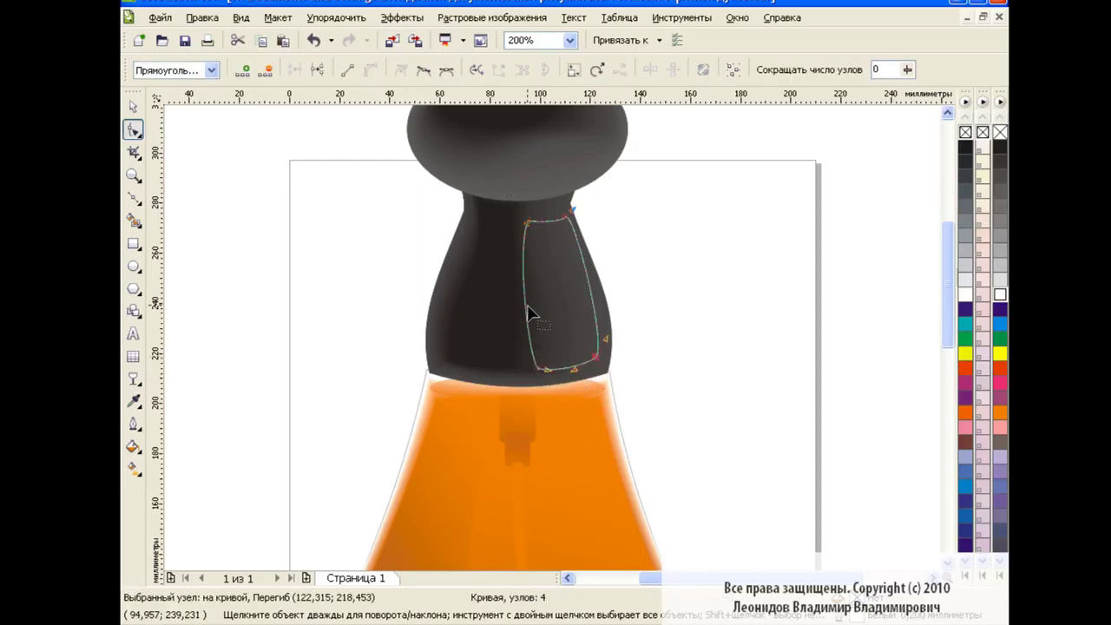
drag(531, 314, 537, 304)
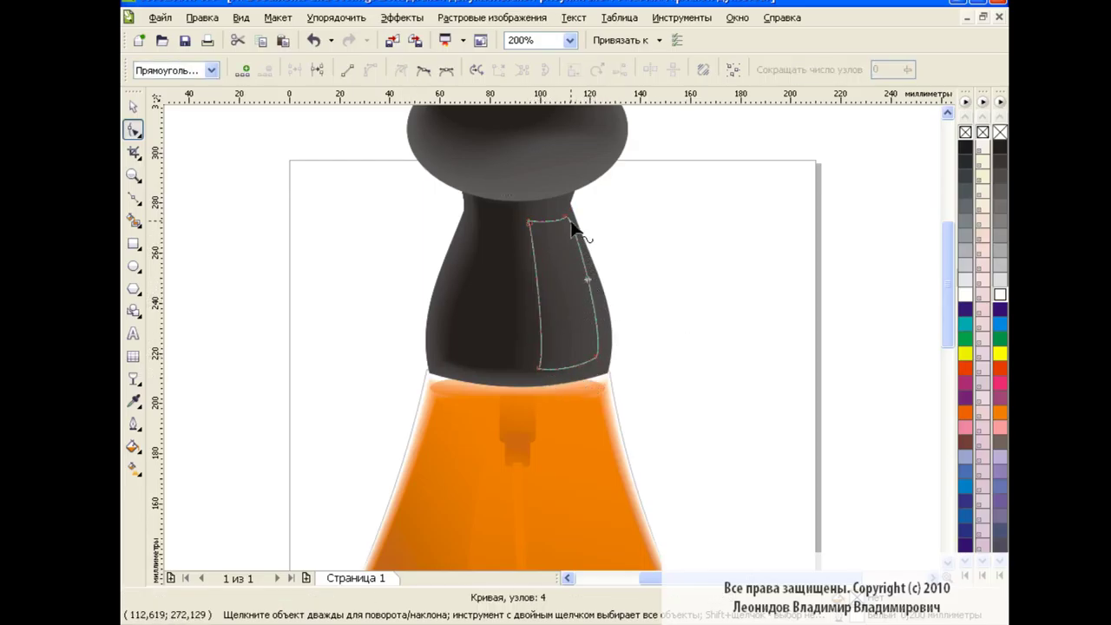
drag(575, 216, 571, 275)
drag(613, 348, 614, 323)
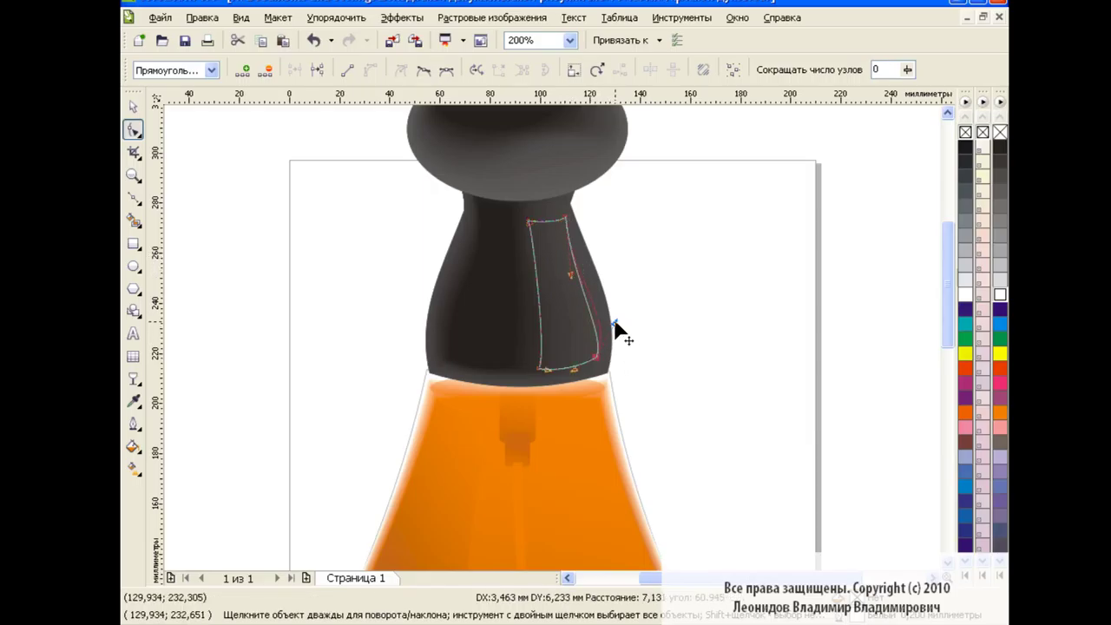
- Fill the neck highlight white and fade it with a horizontal linear transparency
click(133, 106)
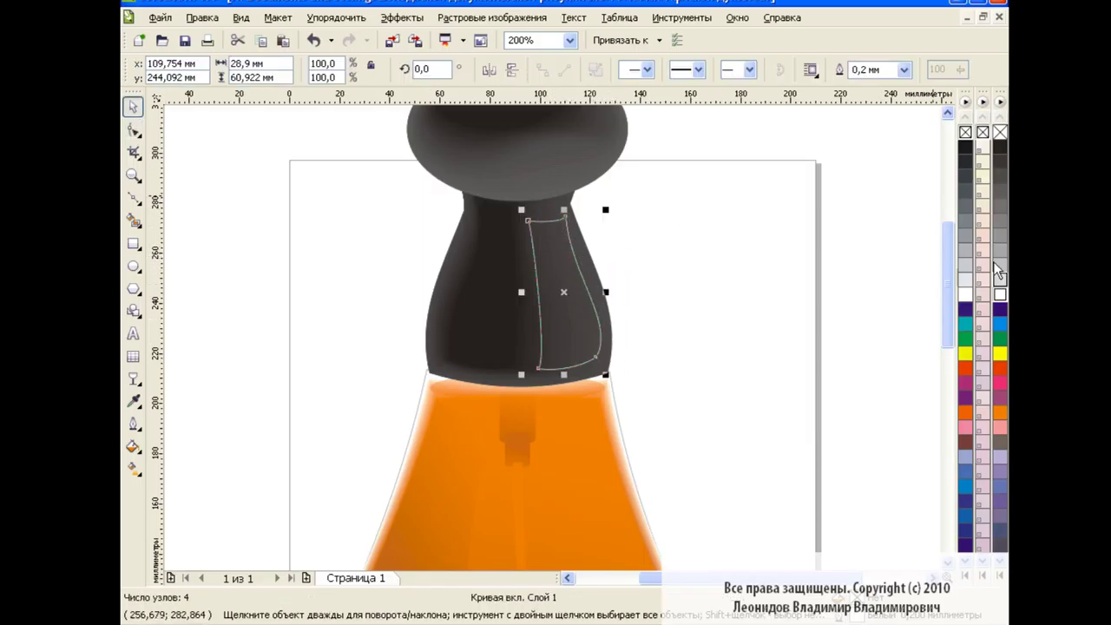
click(1000, 296)
click(685, 324)
click(556, 286)
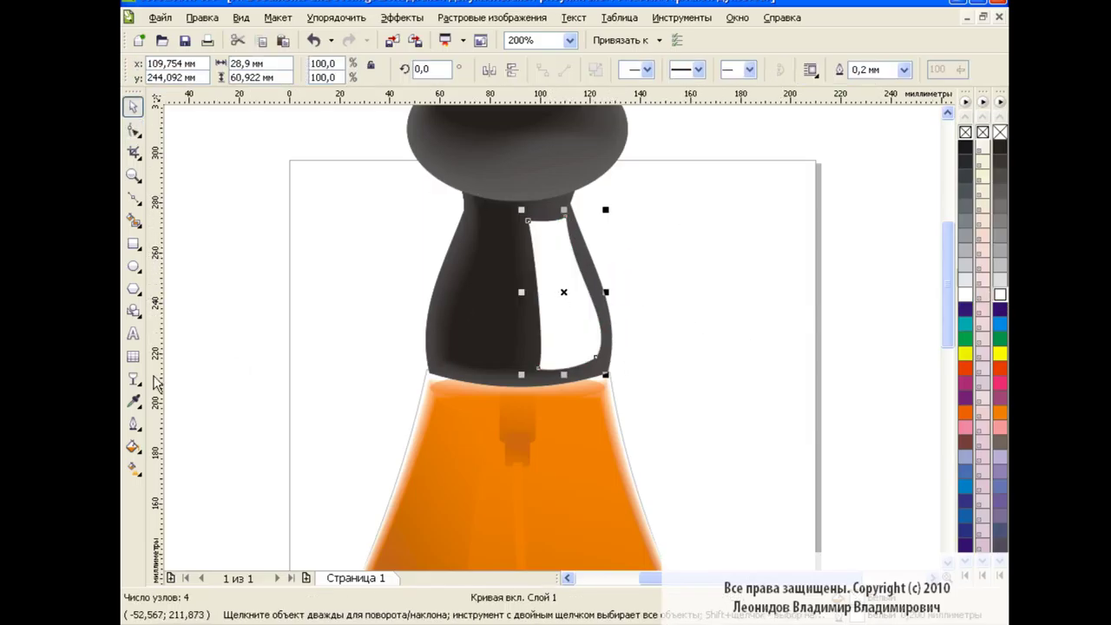
click(133, 378)
click(271, 387)
drag(646, 297, 540, 297)
click(133, 106)
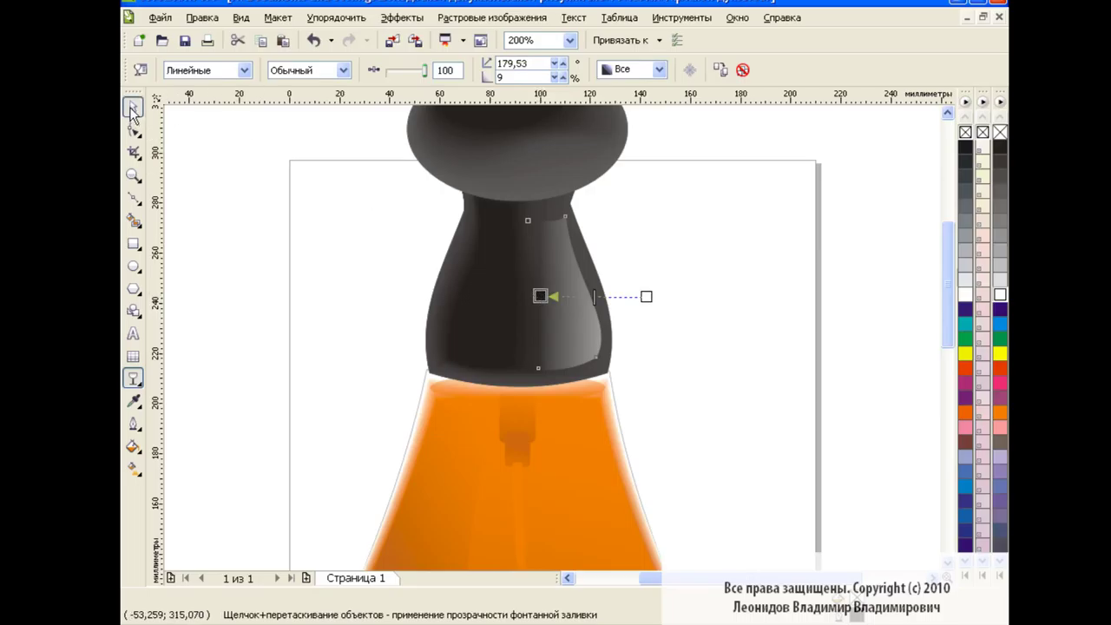
click(303, 244)
- At 100% zoom, draw a closed curved shape down the right side of the body
click(570, 41)
click(527, 145)
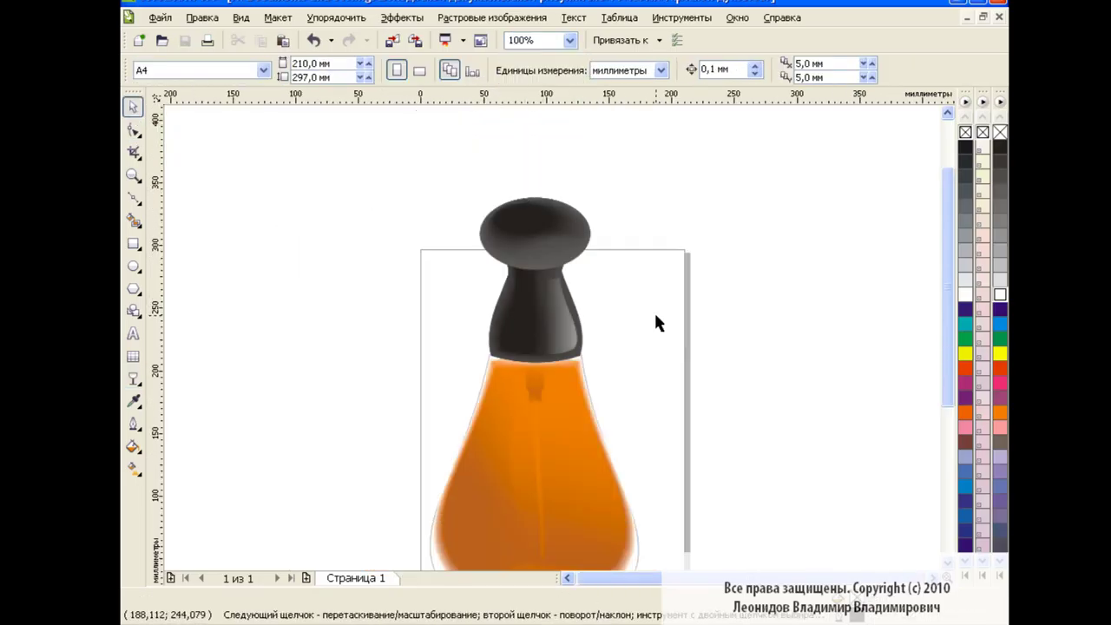
drag(948, 234, 946, 277)
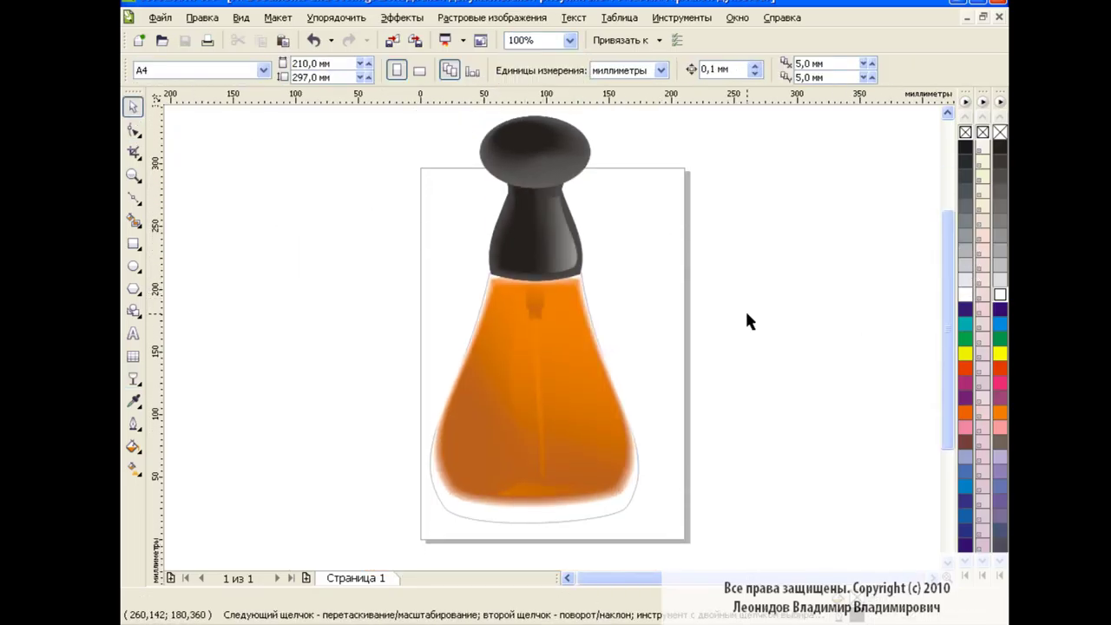
click(133, 198)
click(574, 302)
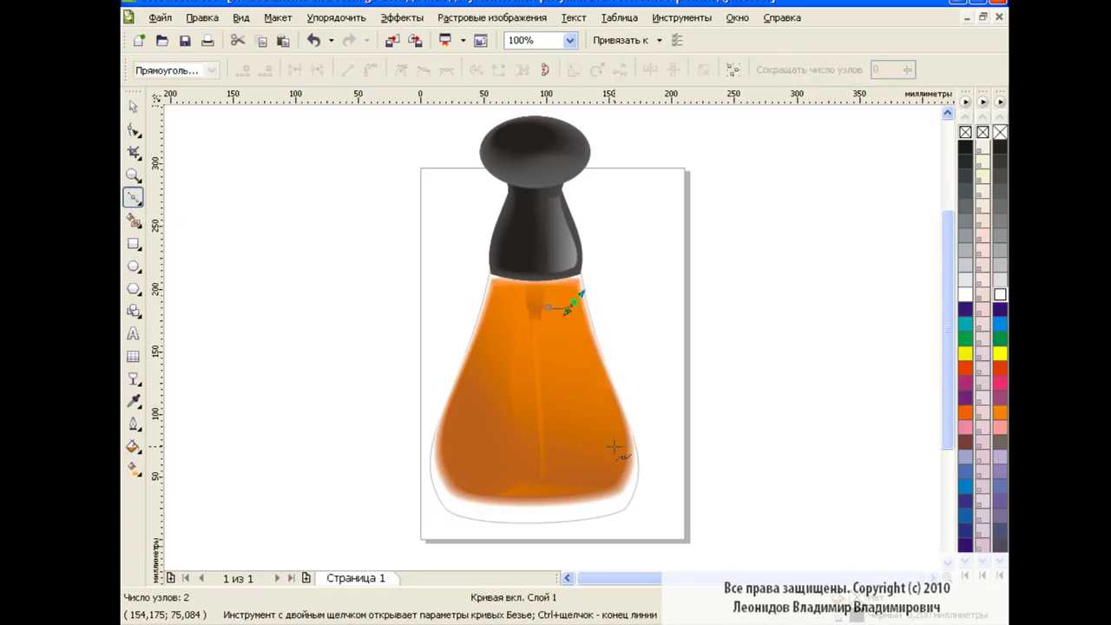
drag(571, 477, 556, 470)
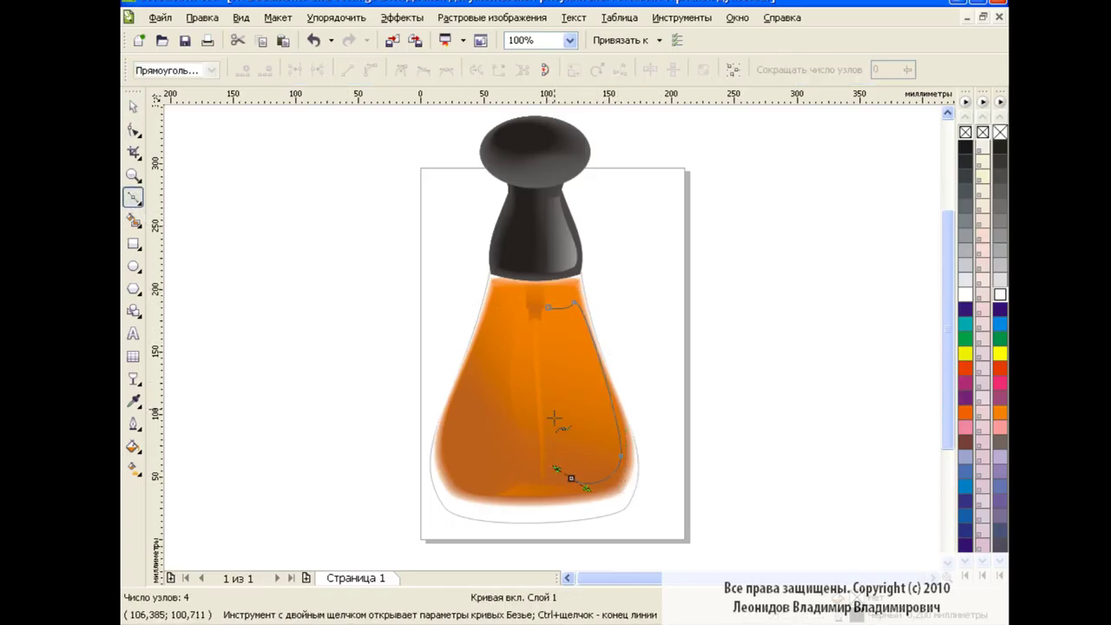
drag(548, 307, 580, 364)
- Reshape the body highlight's nodes into a tall curved sliver
click(133, 128)
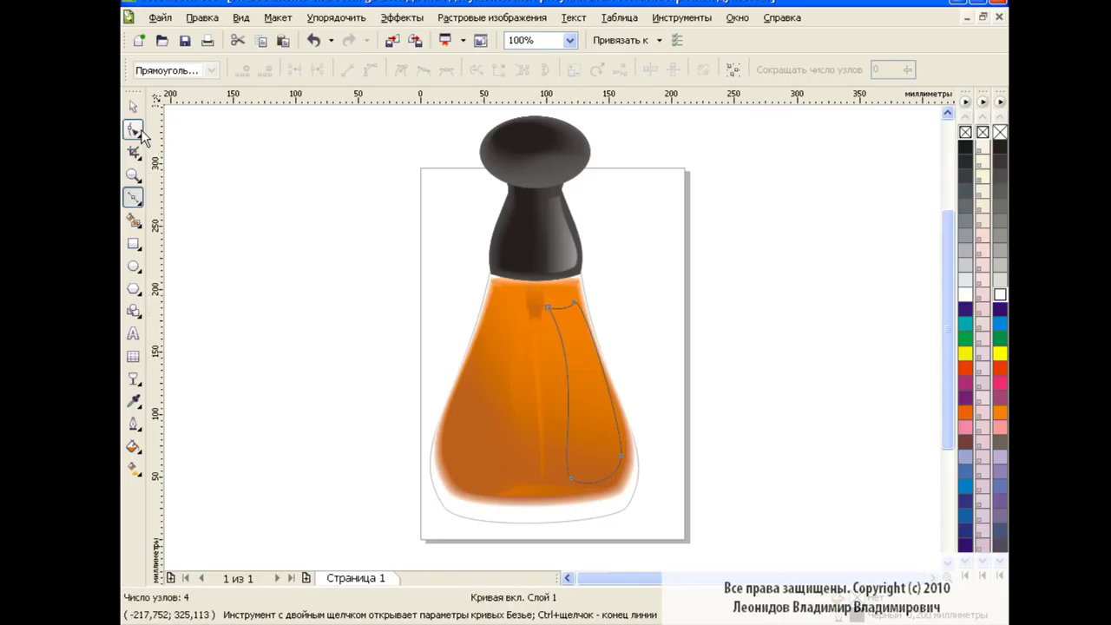
drag(398, 264, 684, 523)
drag(576, 304, 582, 369)
click(618, 453)
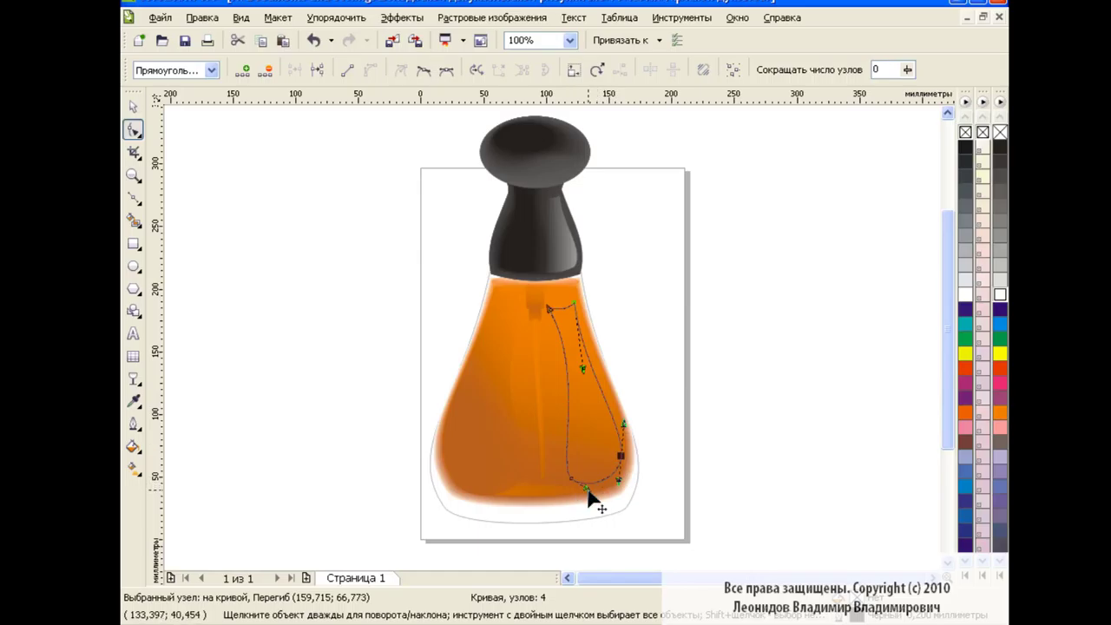
mouse_move(588, 495)
mouse_down()
mouse_move(565, 310)
mouse_move(552, 307)
mouse_move(577, 304)
mouse_up()
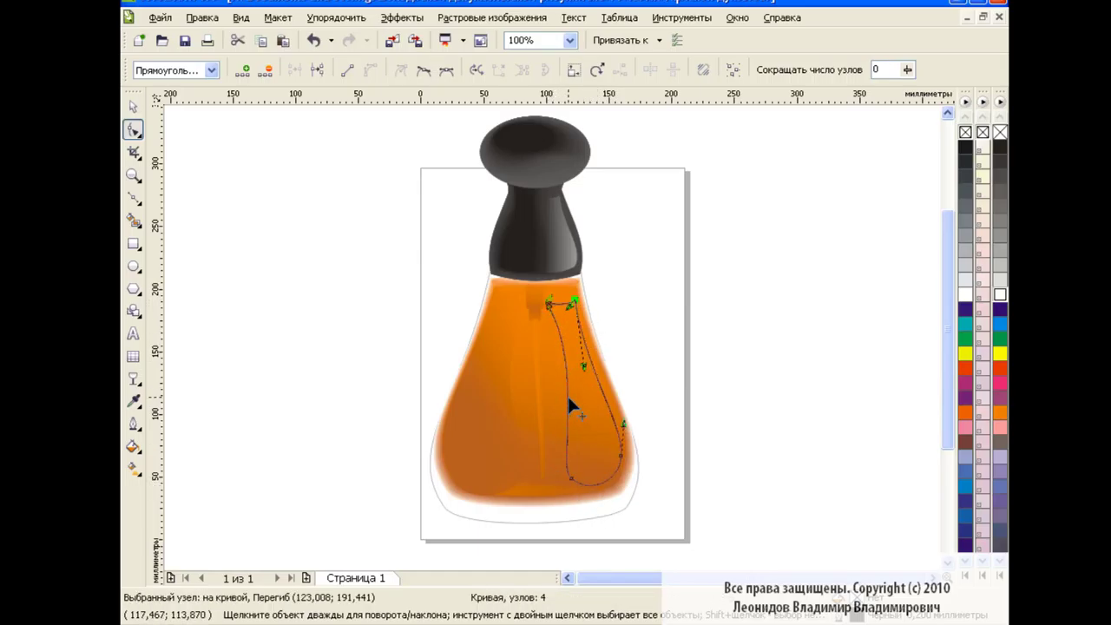
drag(570, 404, 562, 410)
- Fill the body highlight white with no outline and a linear transparency
click(133, 106)
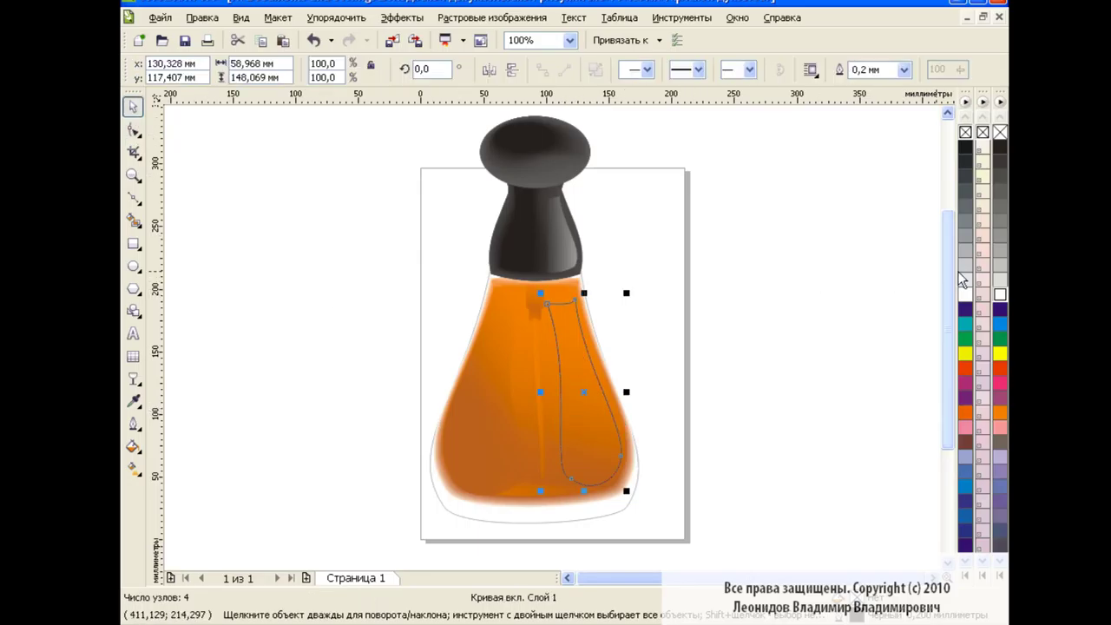
click(1000, 295)
right_click(1000, 131)
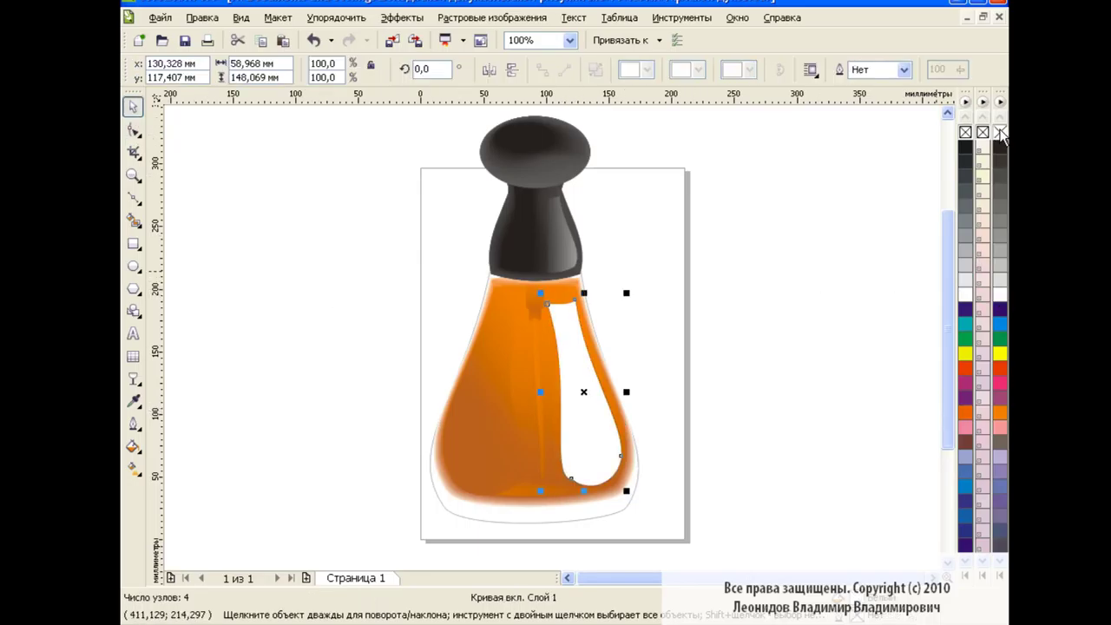
click(133, 378)
mouse_move(659, 391)
mouse_down()
mouse_move(548, 399)
mouse_move(648, 393)
mouse_up()
drag(555, 400, 559, 408)
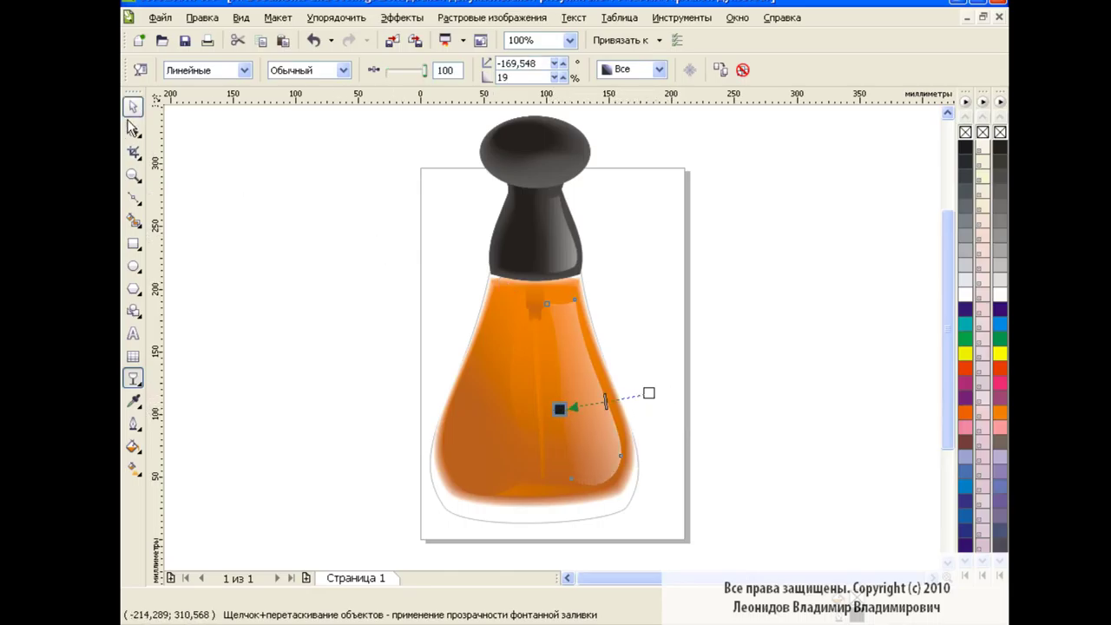
click(132, 105)
click(333, 340)
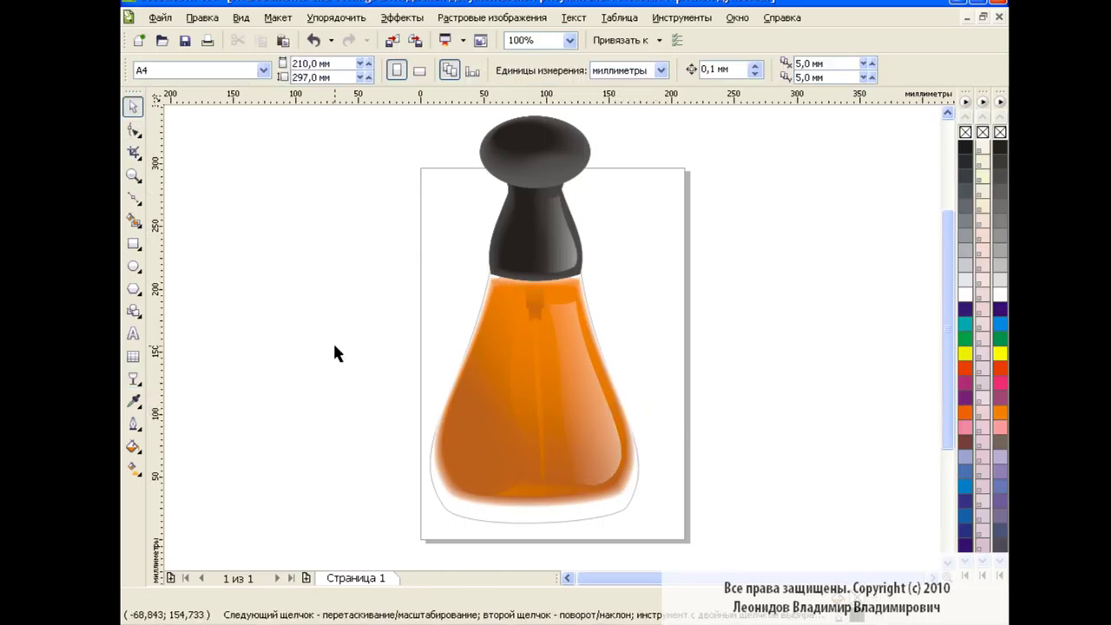
- Draw a thin closed leaf-shaped curve up the left side of the orange bottle body
click(133, 198)
click(453, 461)
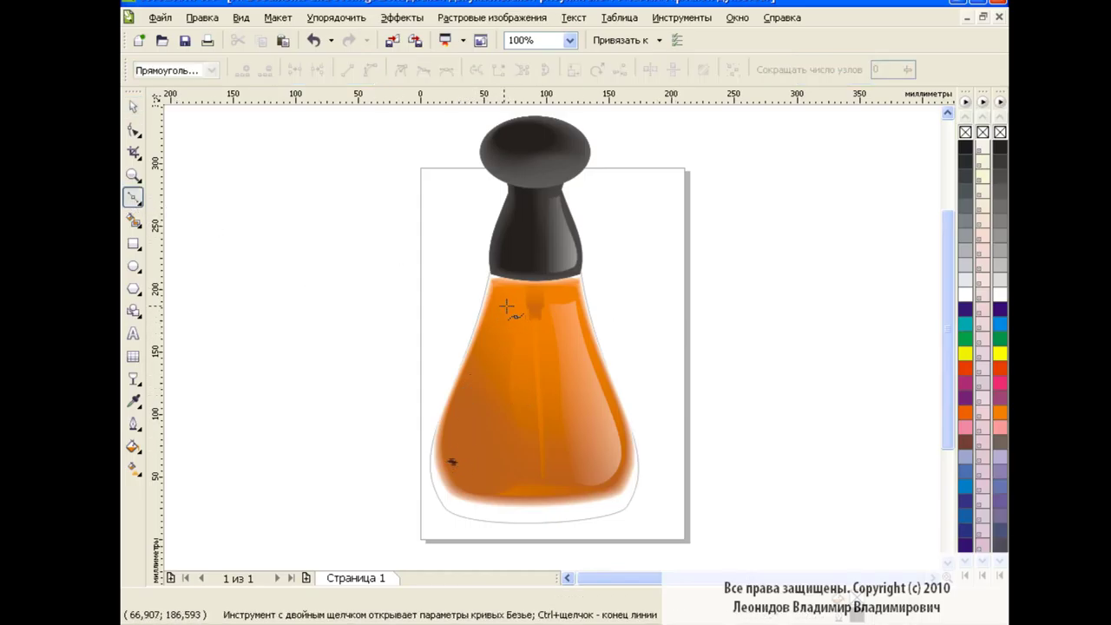
drag(503, 300, 533, 260)
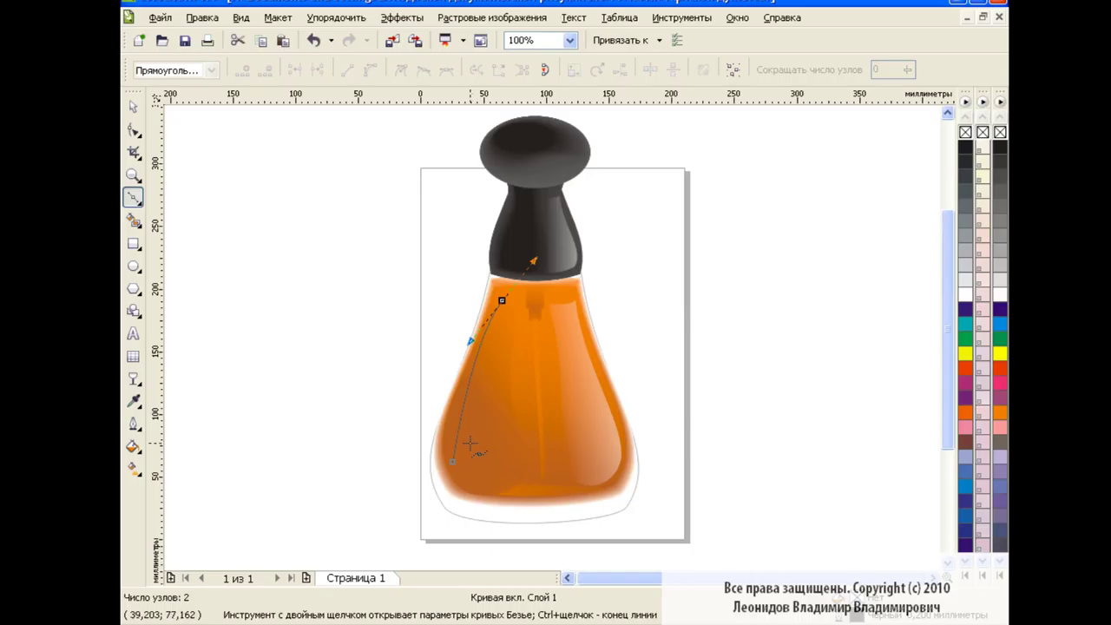
click(452, 462)
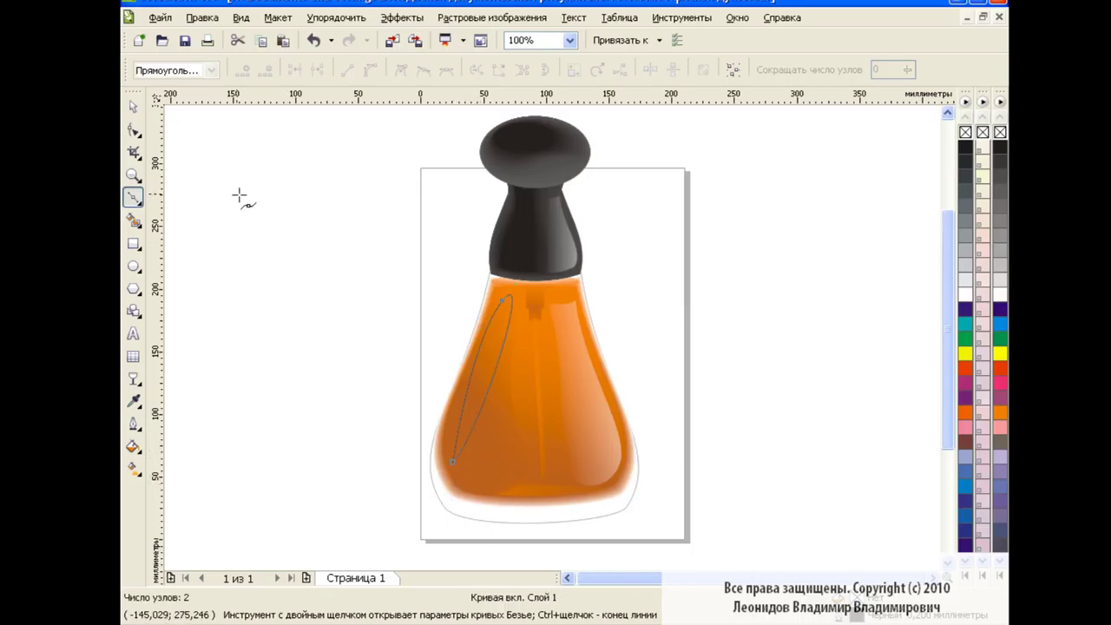
- Reshape the leaf's top and bottom nodes with the Shape tool into a smooth highlight curve
key(F10)
drag(349, 279, 592, 514)
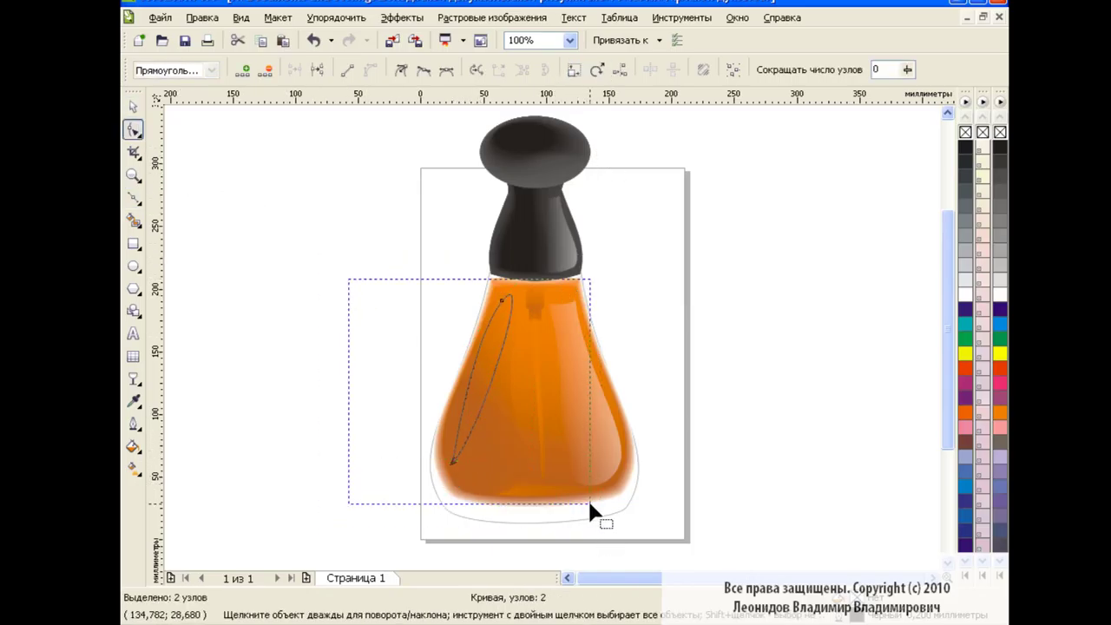
click(503, 300)
drag(534, 264, 511, 380)
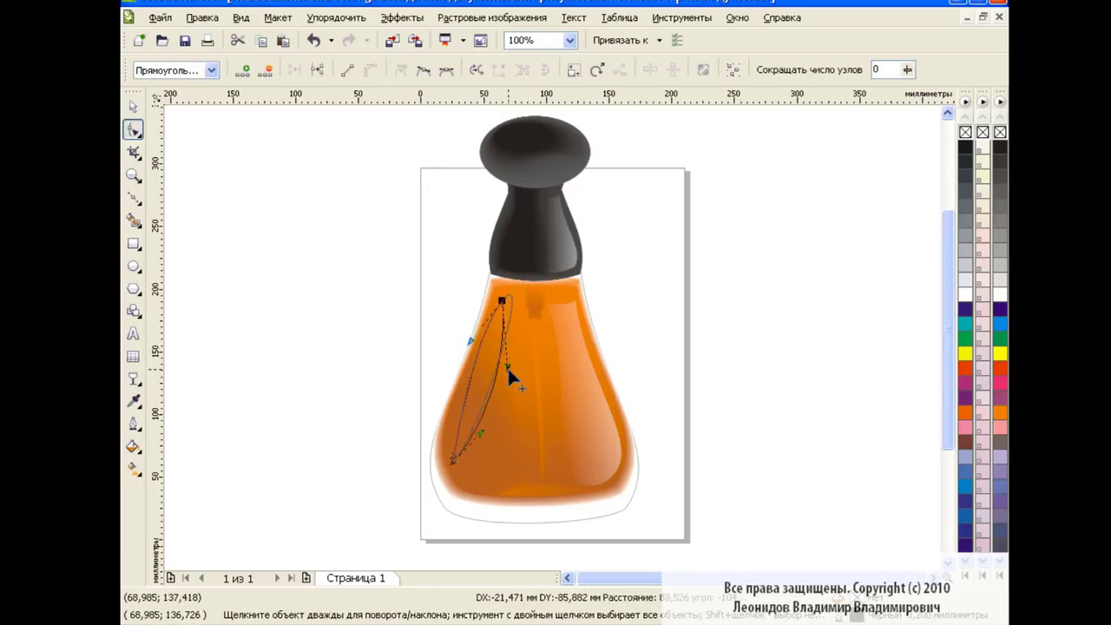
drag(451, 457, 457, 391)
drag(482, 429, 476, 445)
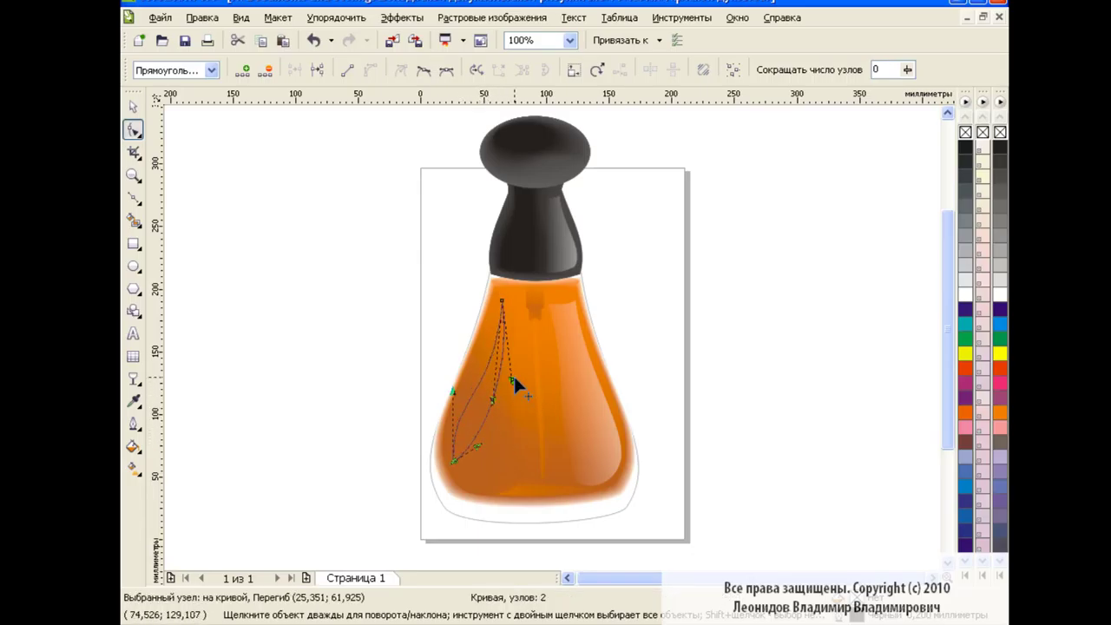
drag(511, 379, 512, 390)
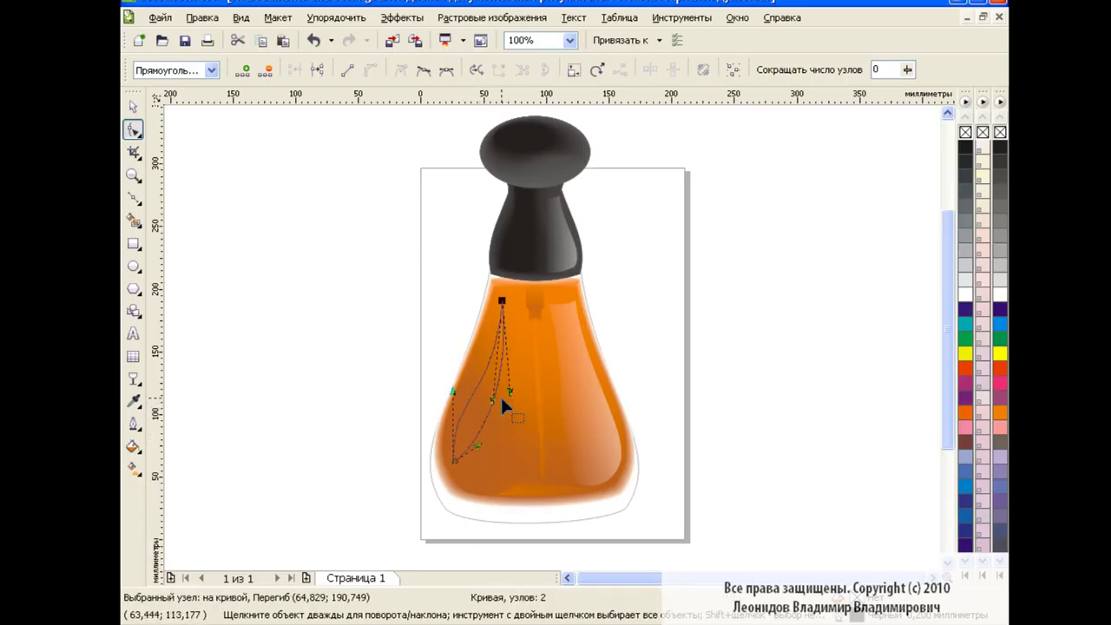
click(133, 106)
click(300, 342)
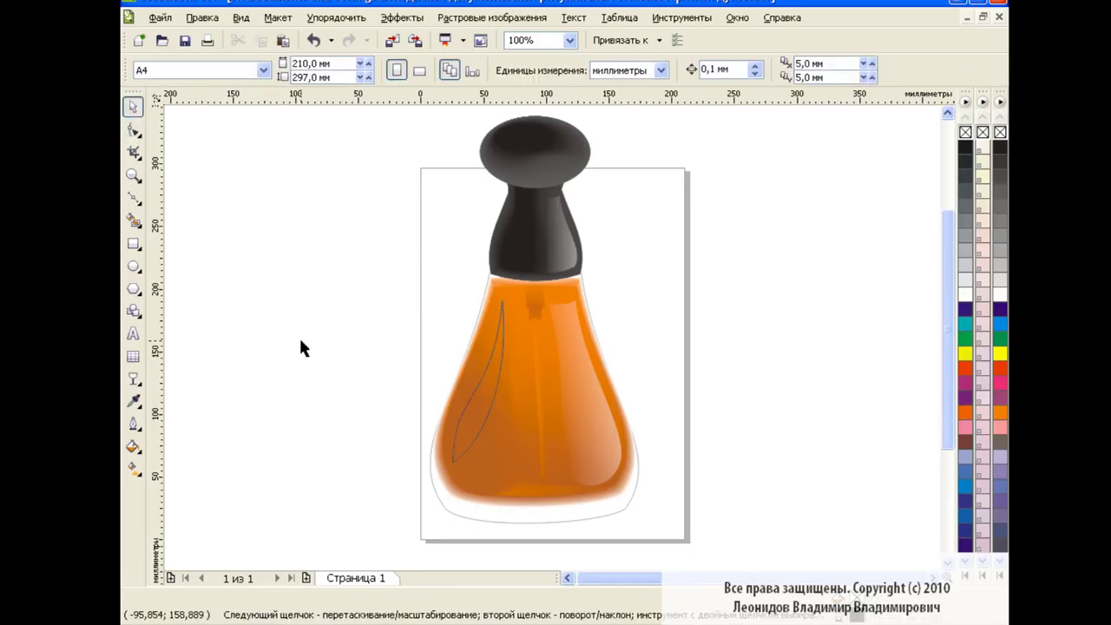
- Fill the leaf white and fade it with a linear transparency
click(483, 398)
click(999, 294)
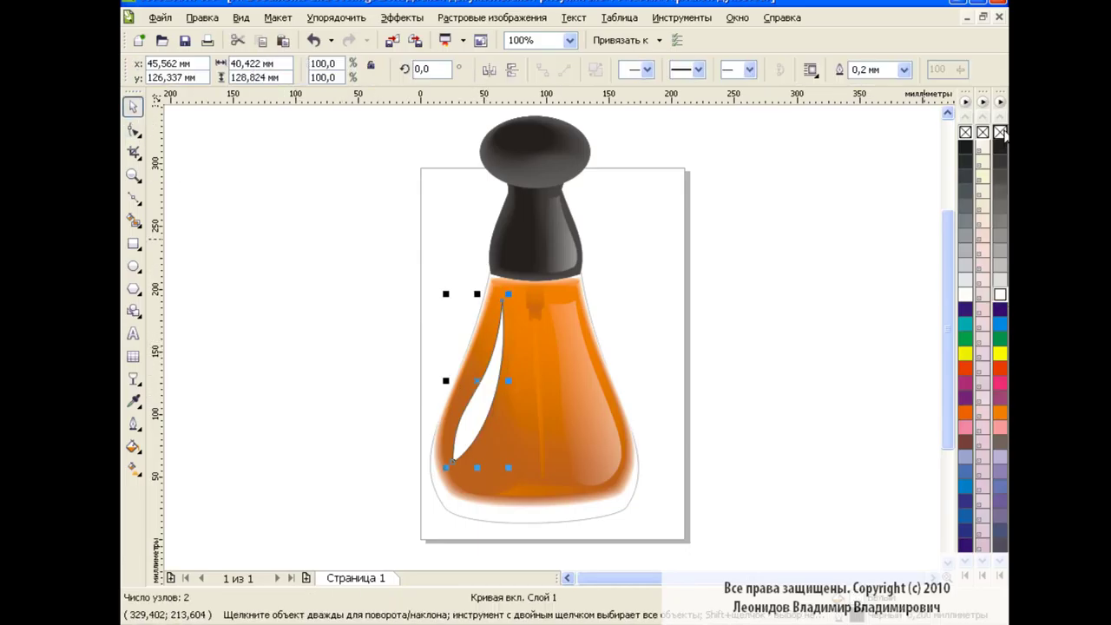
click(133, 378)
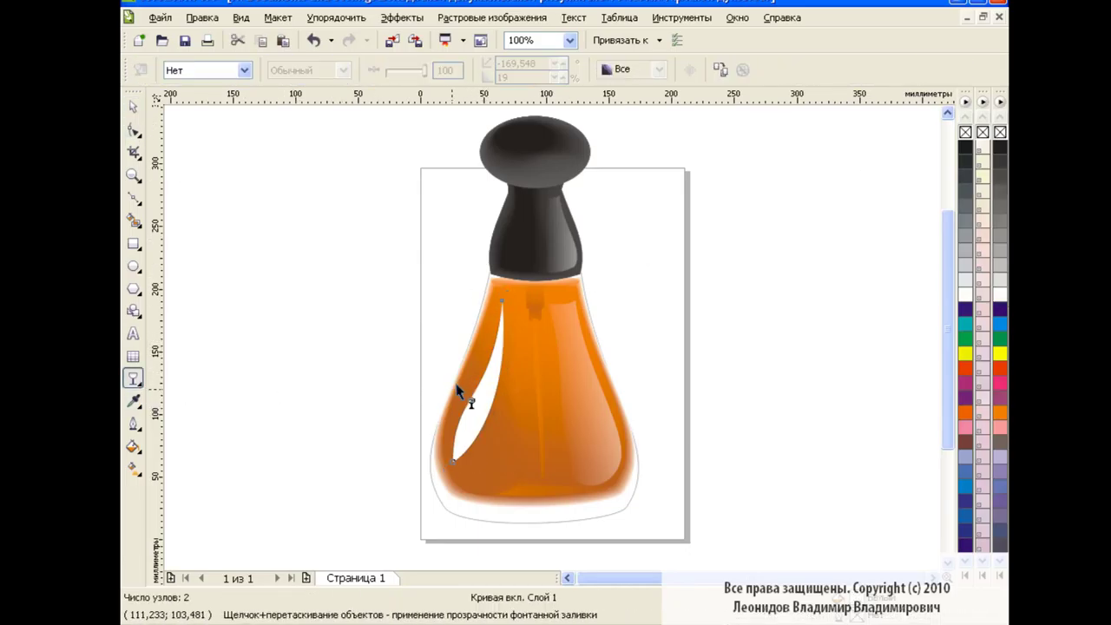
mouse_move(449, 391)
mouse_down()
mouse_move(506, 409)
mouse_move(432, 382)
mouse_up()
drag(506, 409, 493, 405)
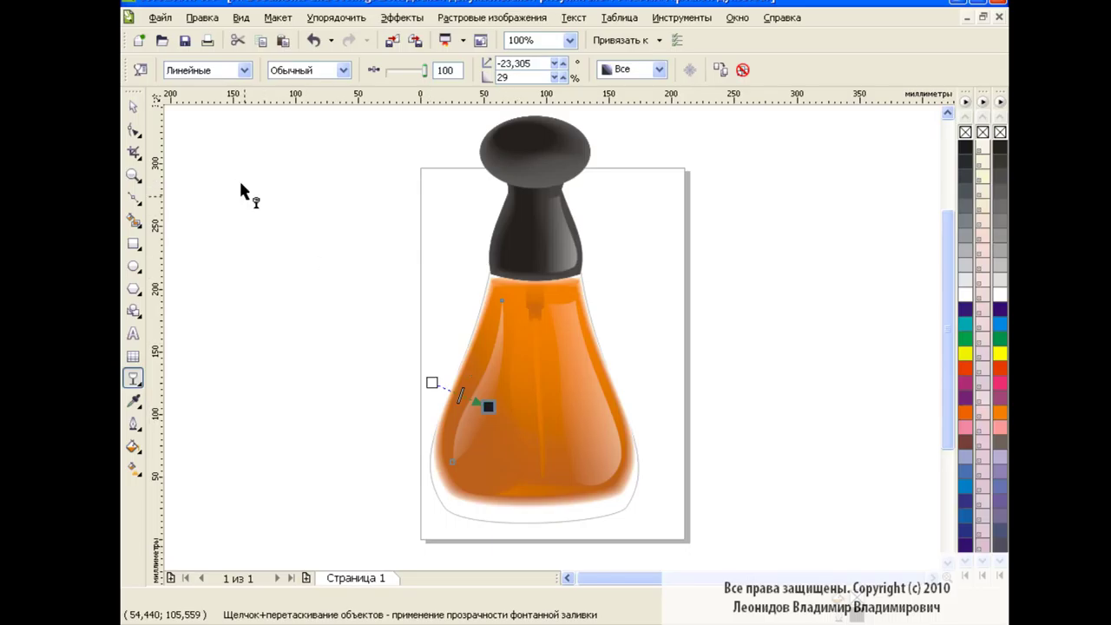
- Refine the leaf's bottom and top curves so it follows the left edge of the body
key(space)
key(Escape)
key(F10)
click(469, 423)
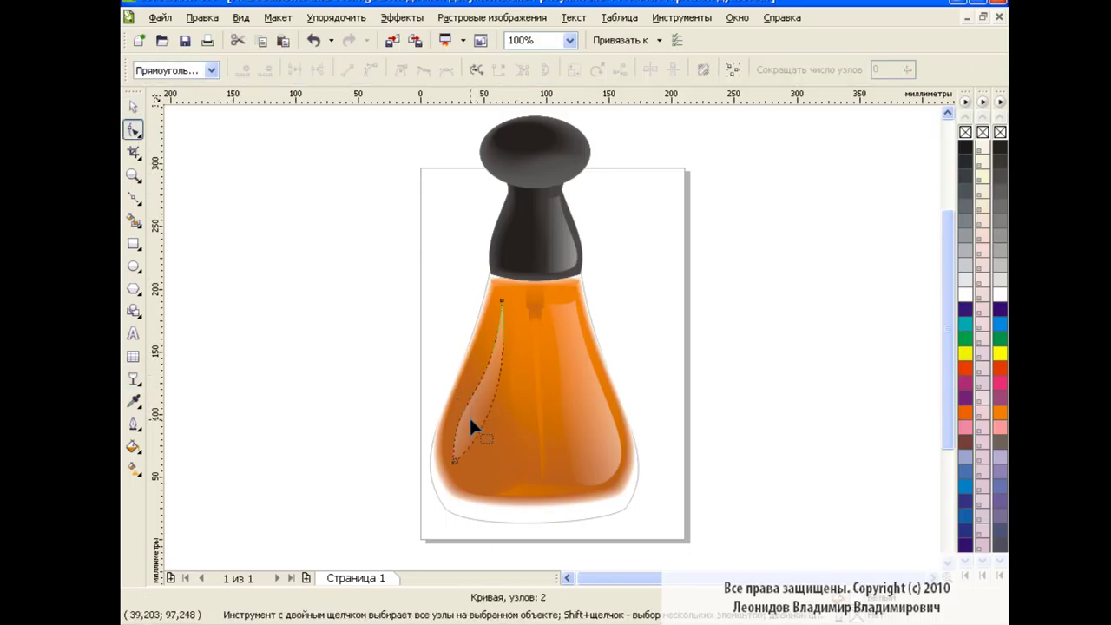
click(453, 459)
drag(460, 438, 439, 377)
click(496, 301)
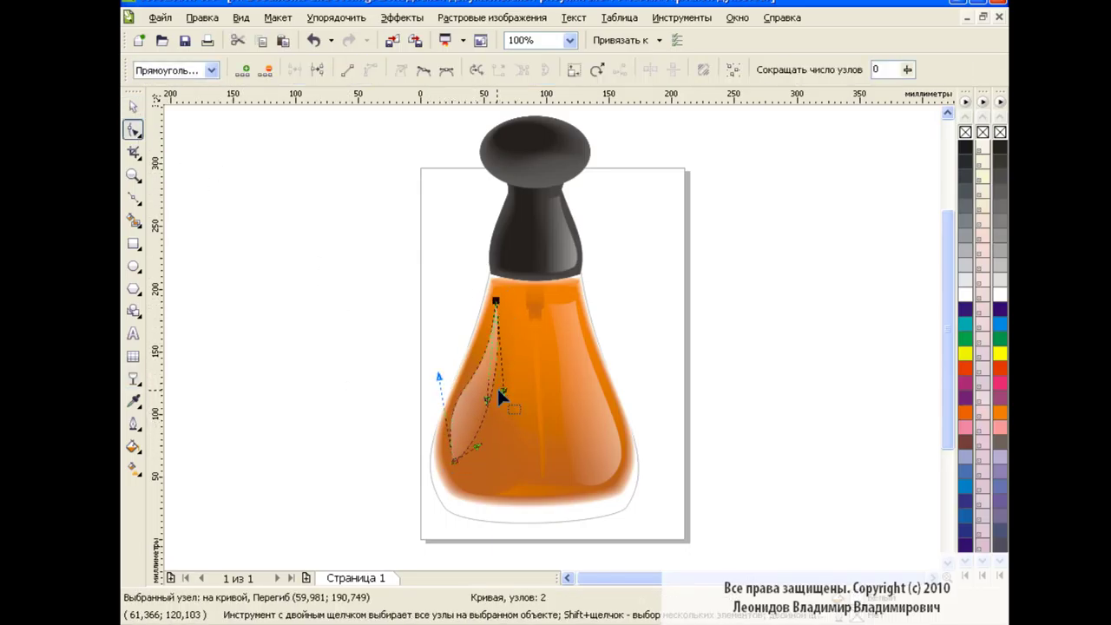
mouse_move(502, 397)
mouse_down()
mouse_move(447, 380)
mouse_move(445, 391)
mouse_move(503, 414)
mouse_up()
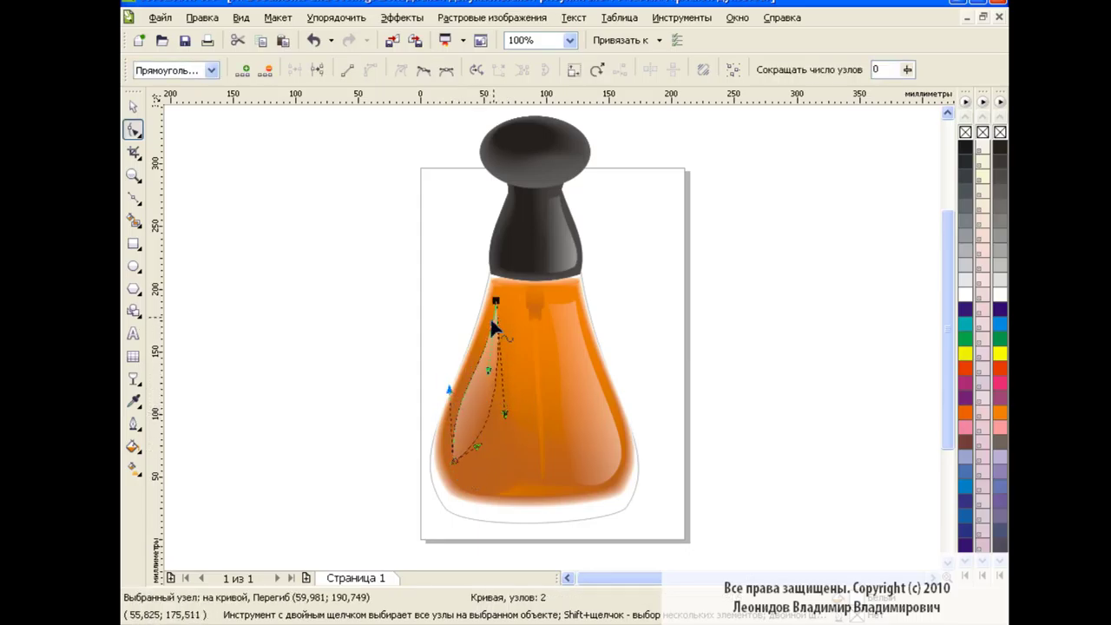
click(132, 106)
click(385, 358)
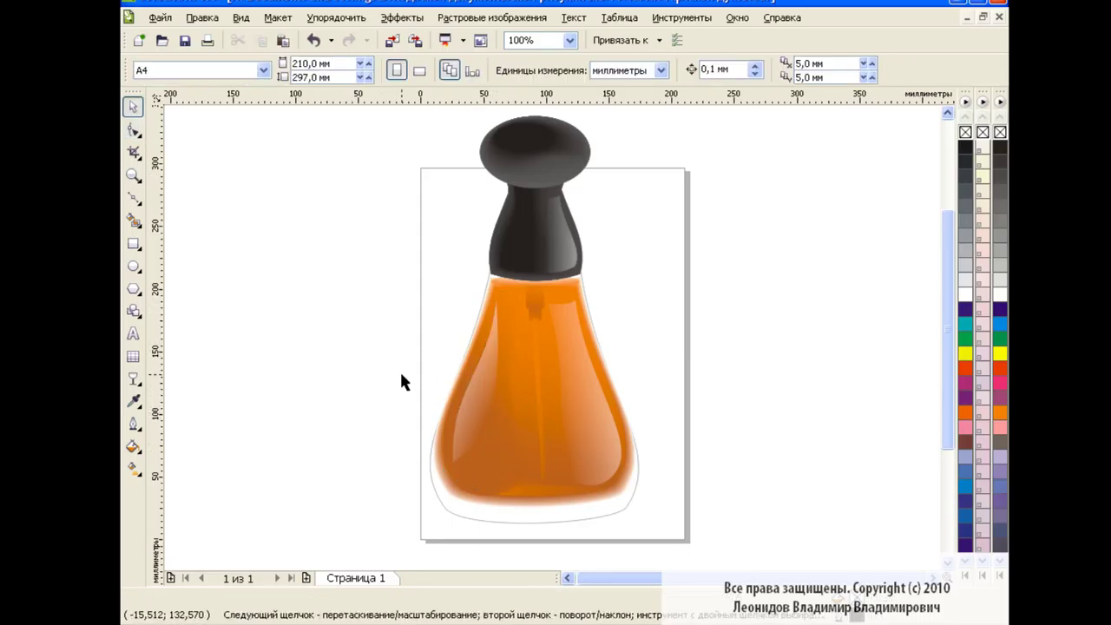
- Recheck the leaf's bottom node, then zoom the view to 200%
key(Tab)
key(F10)
click(446, 460)
key(space)
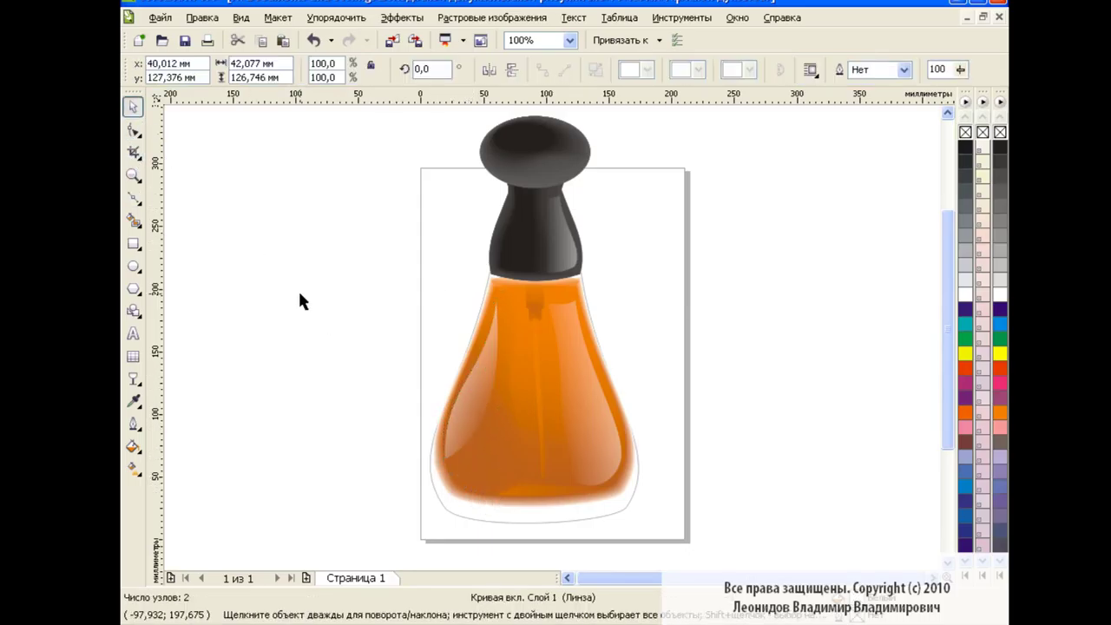
click(387, 415)
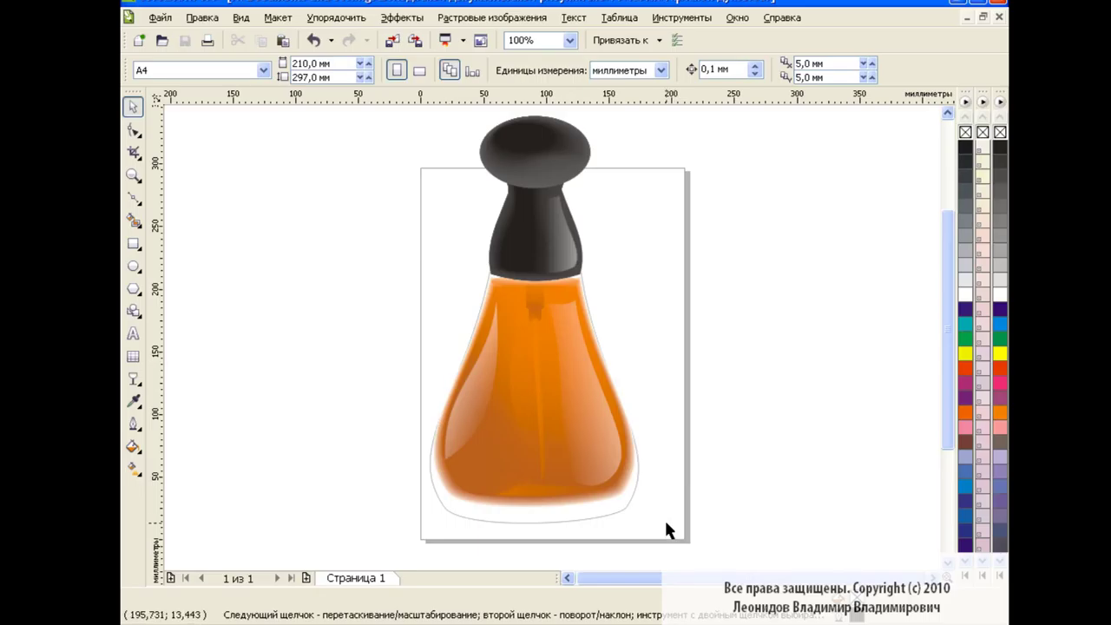
drag(946, 330, 947, 404)
click(571, 40)
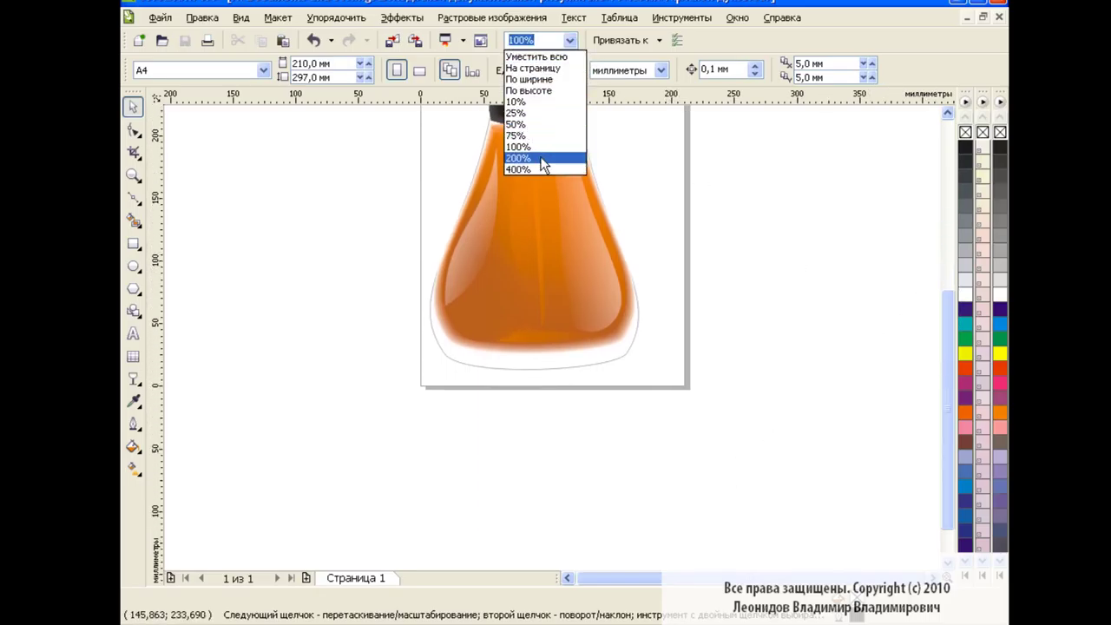
click(534, 163)
click(134, 199)
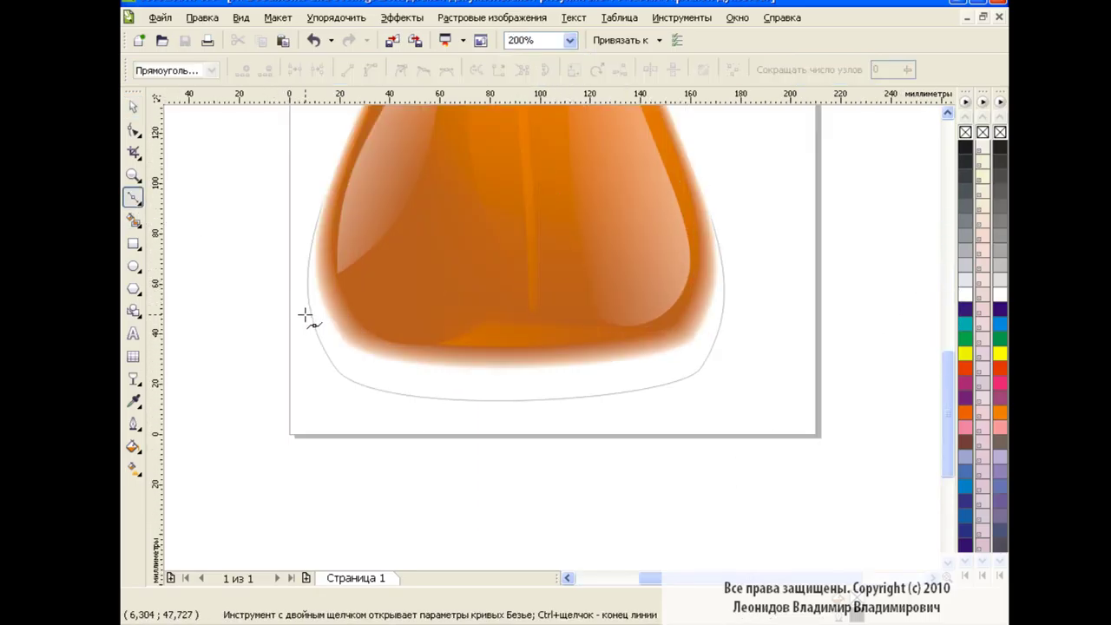
- Draw a Bezier curve along the bottle base, hooking upward at the right
click(345, 342)
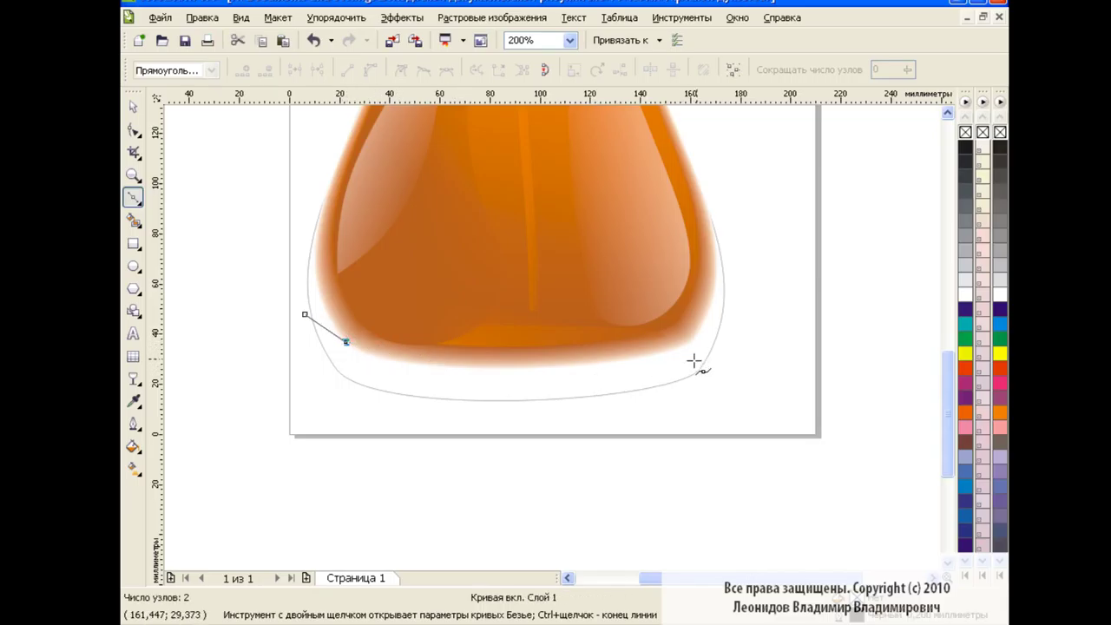
drag(691, 341, 746, 287)
click(752, 285)
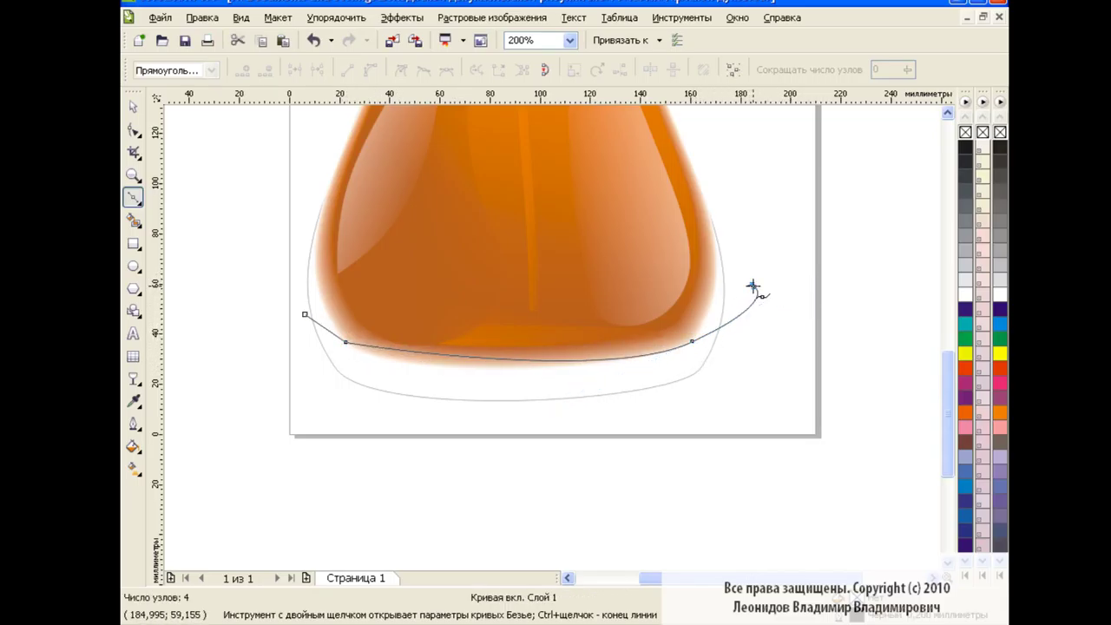
click(134, 130)
click(345, 342)
drag(356, 352, 370, 381)
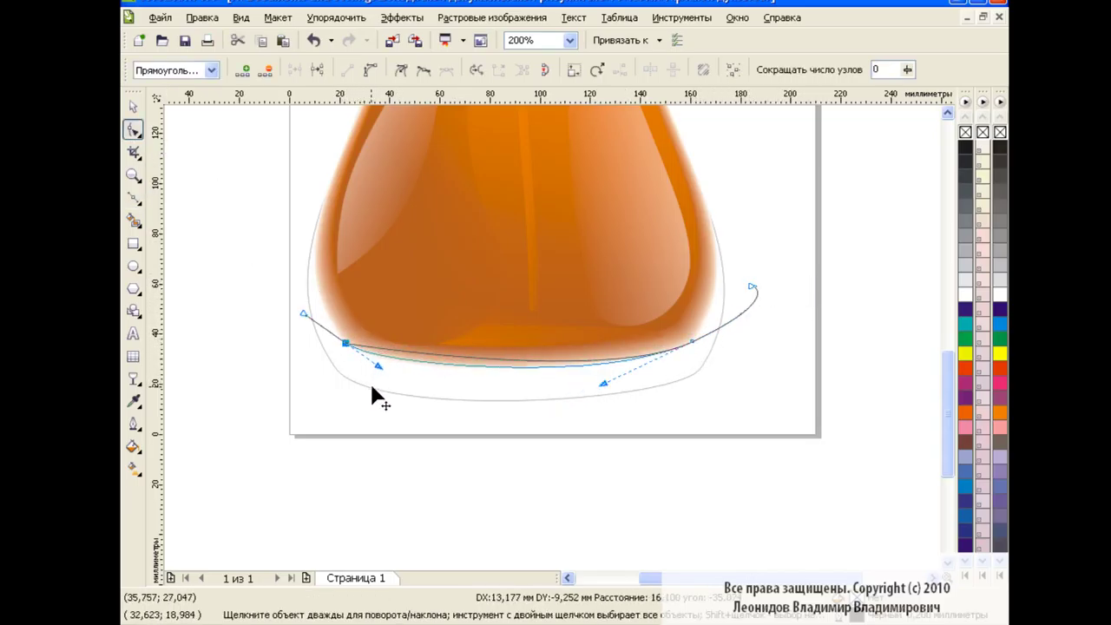
- Make the curve's right node a cusp and its left node smooth, adjusting their handles
click(692, 341)
click(399, 71)
drag(692, 341, 688, 341)
drag(599, 378, 596, 382)
click(347, 343)
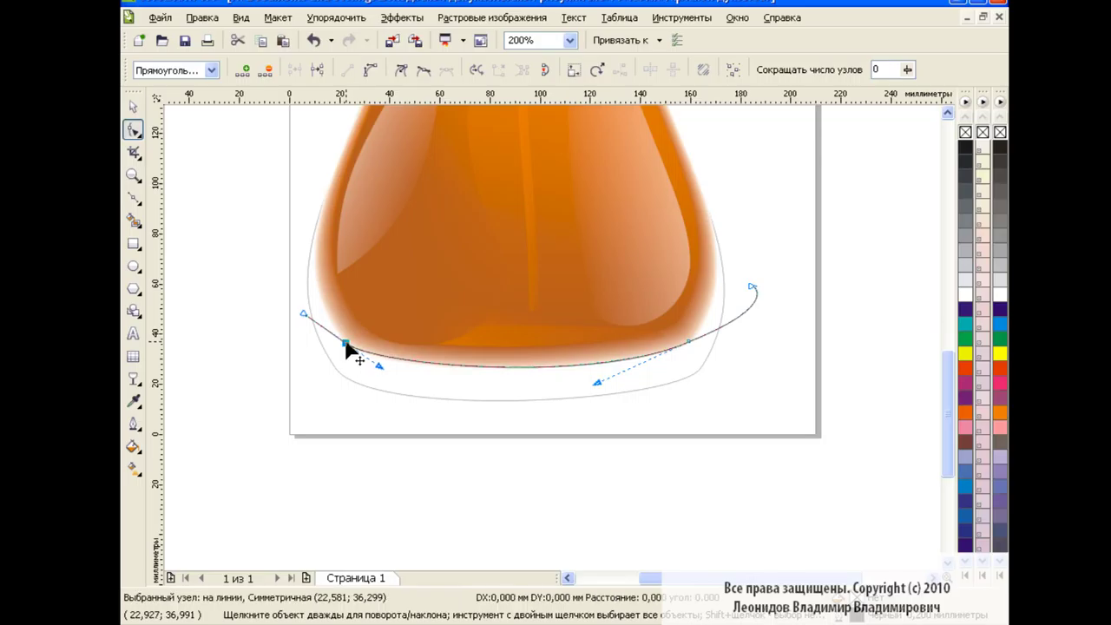
click(424, 71)
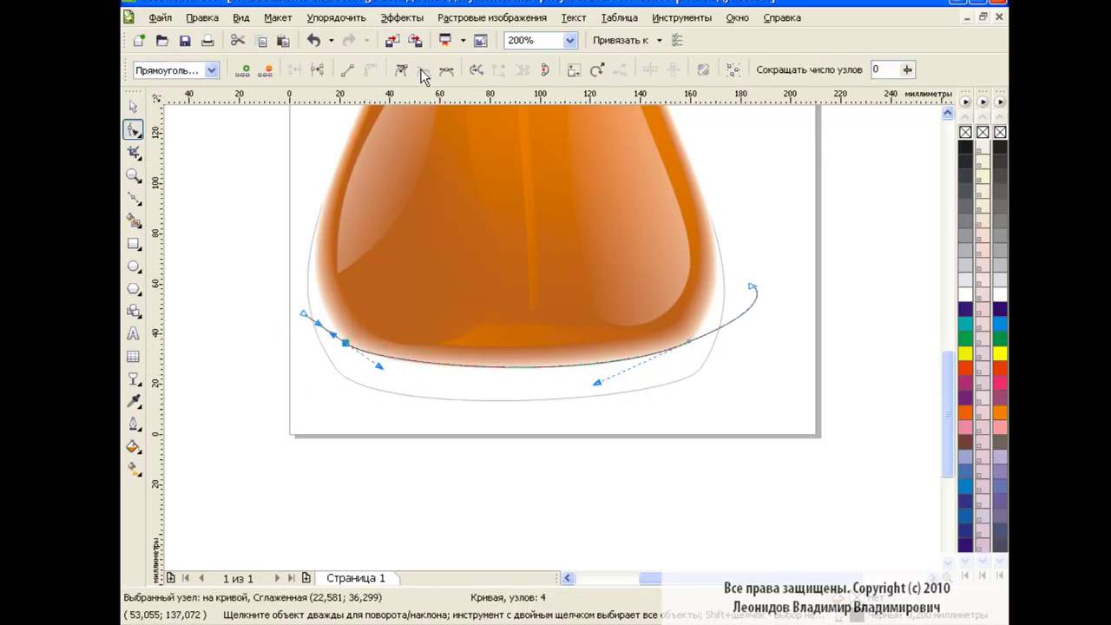
drag(379, 371, 402, 365)
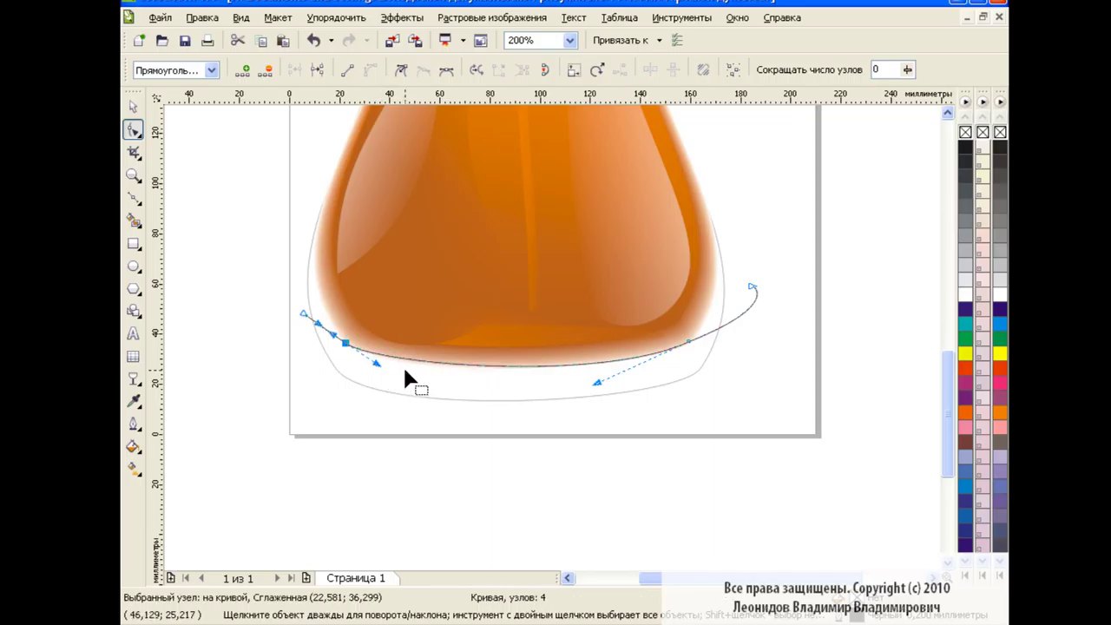
- Fine-tune the smooth node near the curve's left end
key(space)
click(261, 386)
click(350, 352)
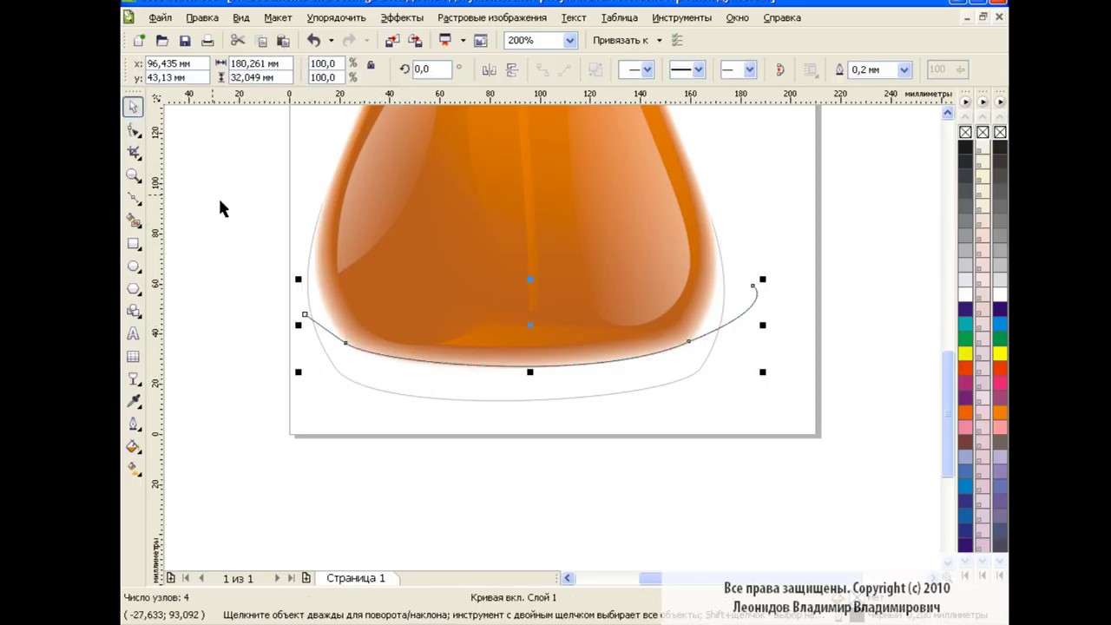
key(F10)
click(304, 314)
drag(328, 334, 317, 325)
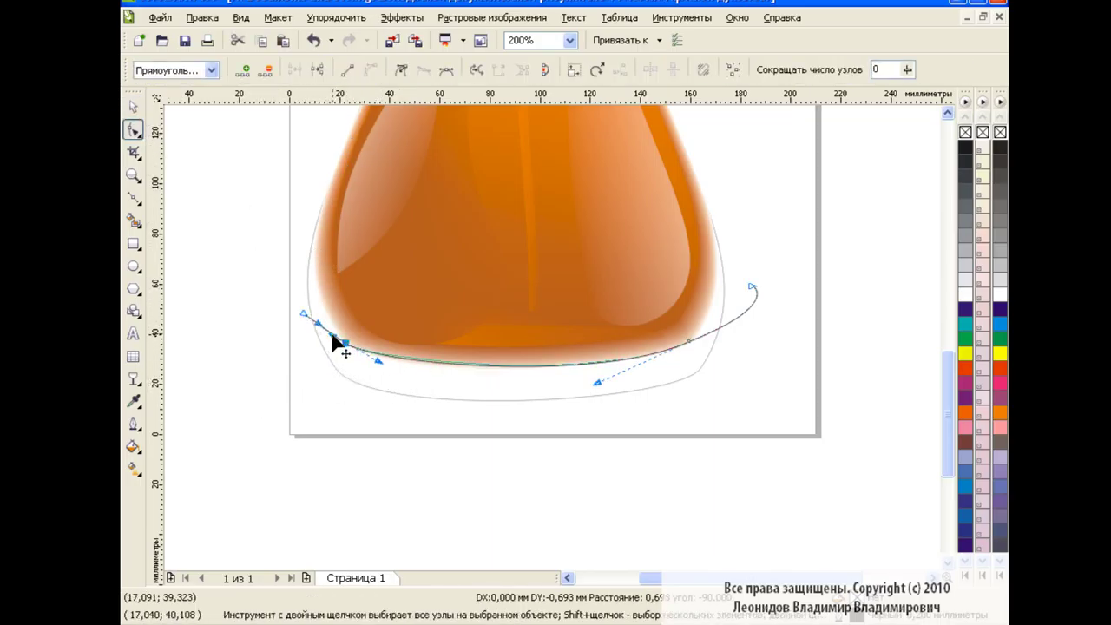
key(space)
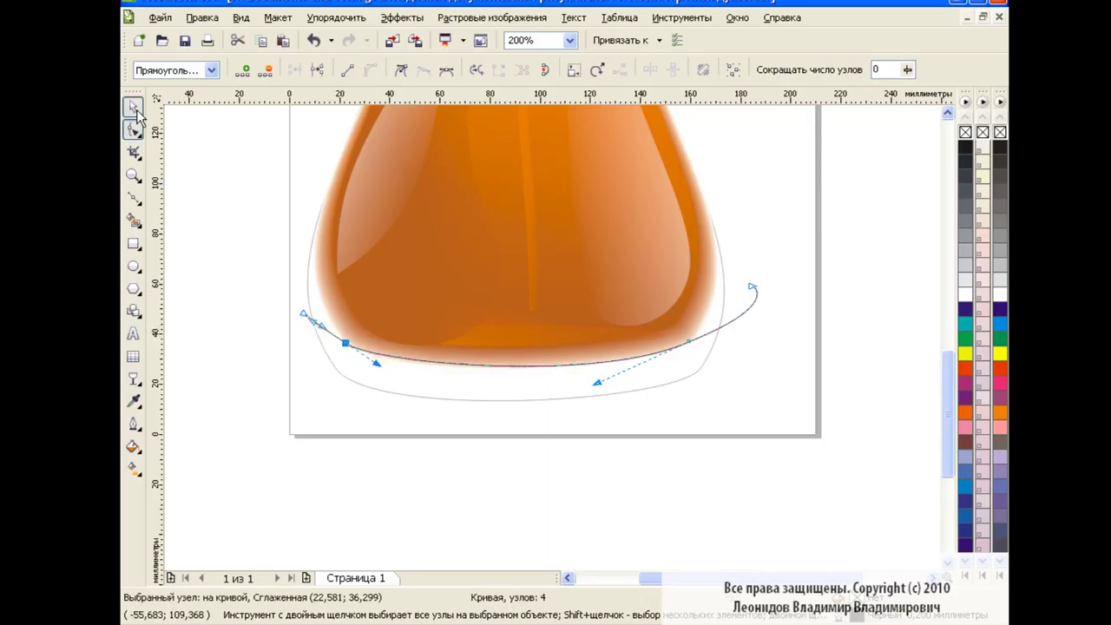
click(273, 330)
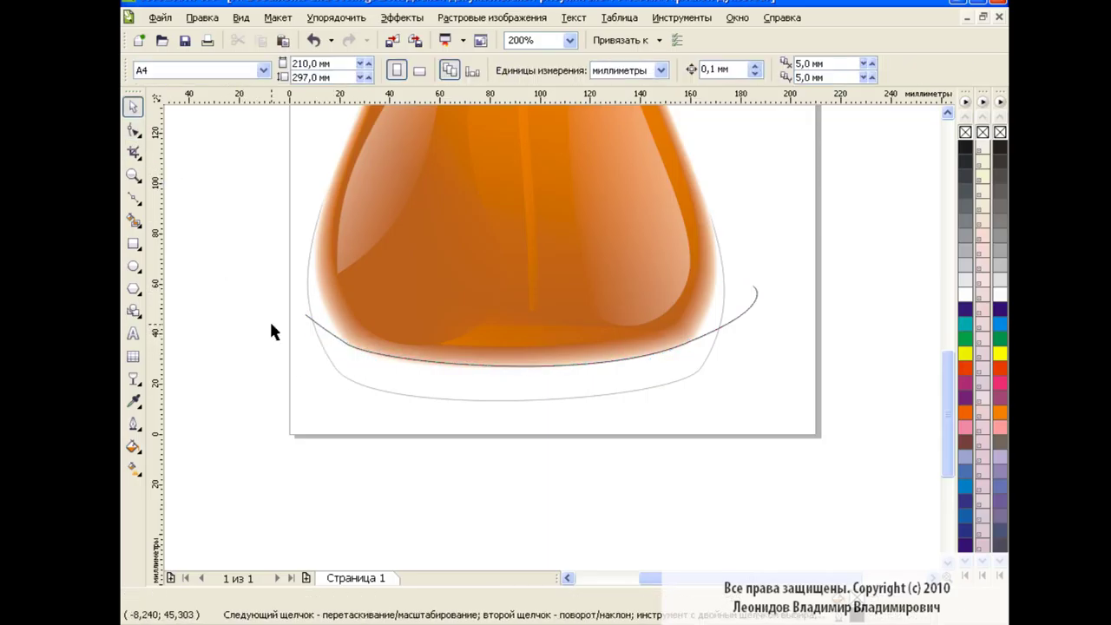
- Use Smart Fill to create a band shape from the area below the glass
click(136, 222)
click(357, 70)
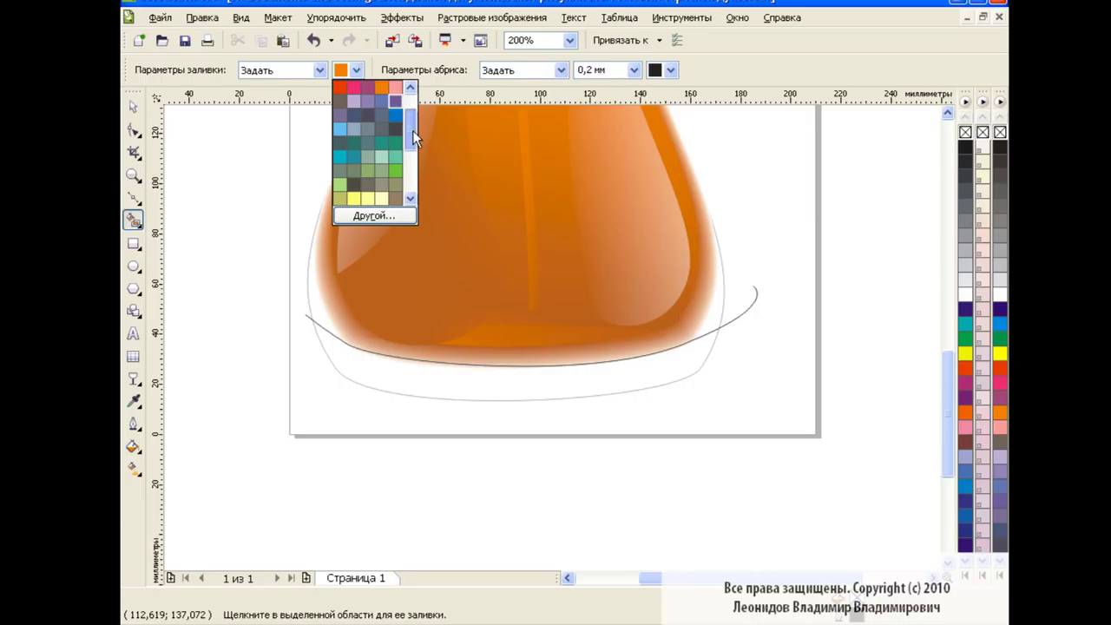
click(412, 130)
click(473, 380)
key(space)
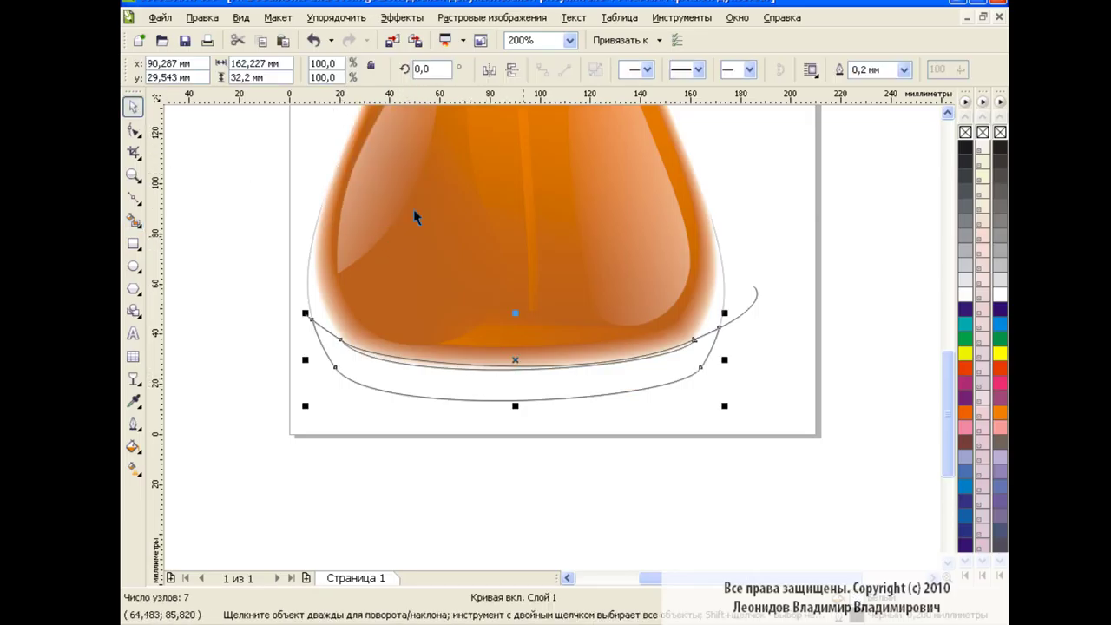
click(752, 301)
click(653, 356)
click(658, 368)
- Delete an extra node on the band's right side and reshape the right end
key(F10)
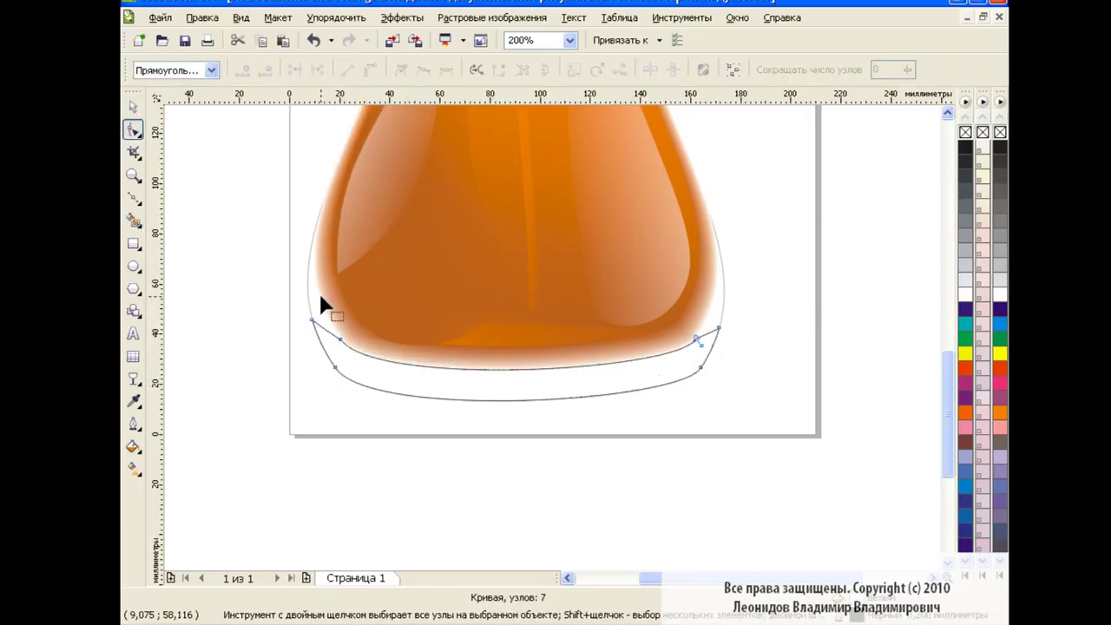
drag(384, 365, 402, 382)
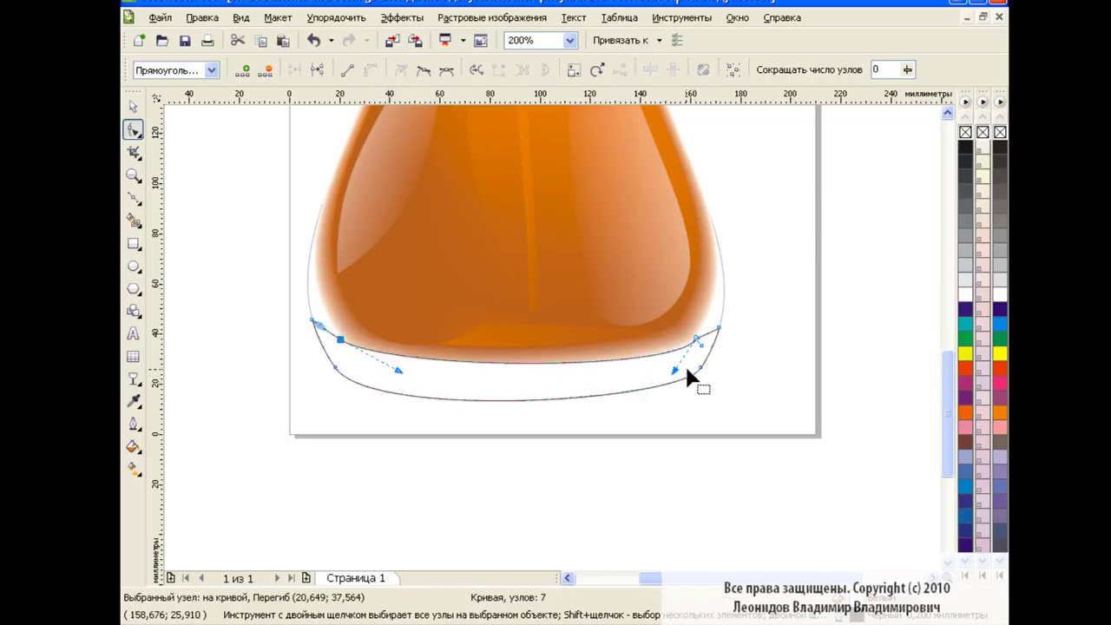
click(697, 339)
key(Delete)
click(694, 338)
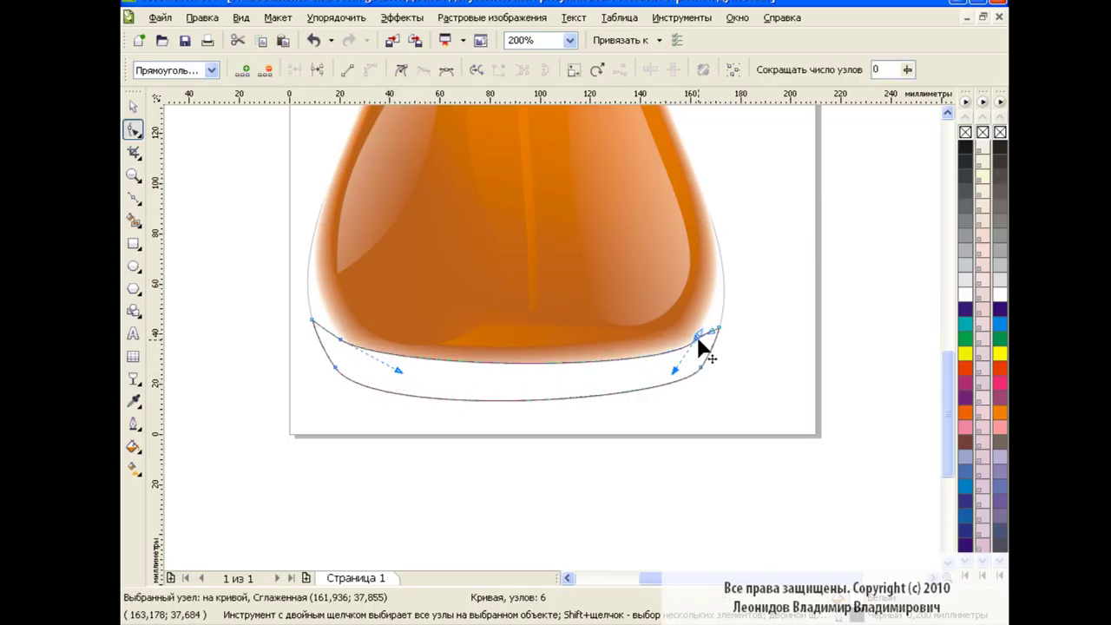
drag(702, 348, 685, 372)
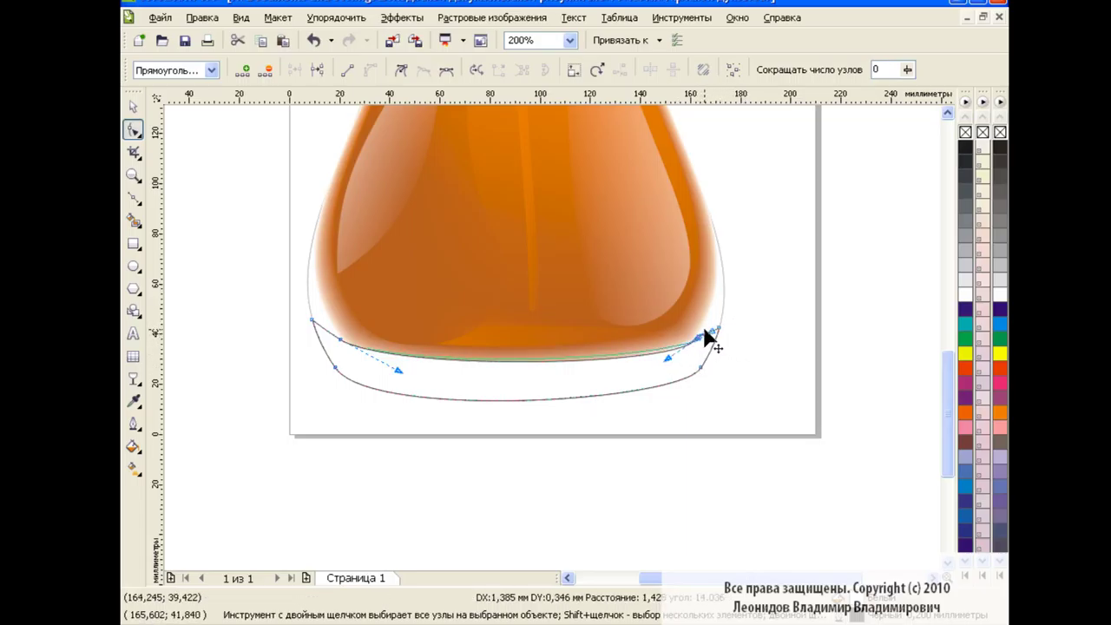
drag(701, 345, 692, 349)
- Adjust the right end and left corner nodes, undoing the last left-end change
click(763, 345)
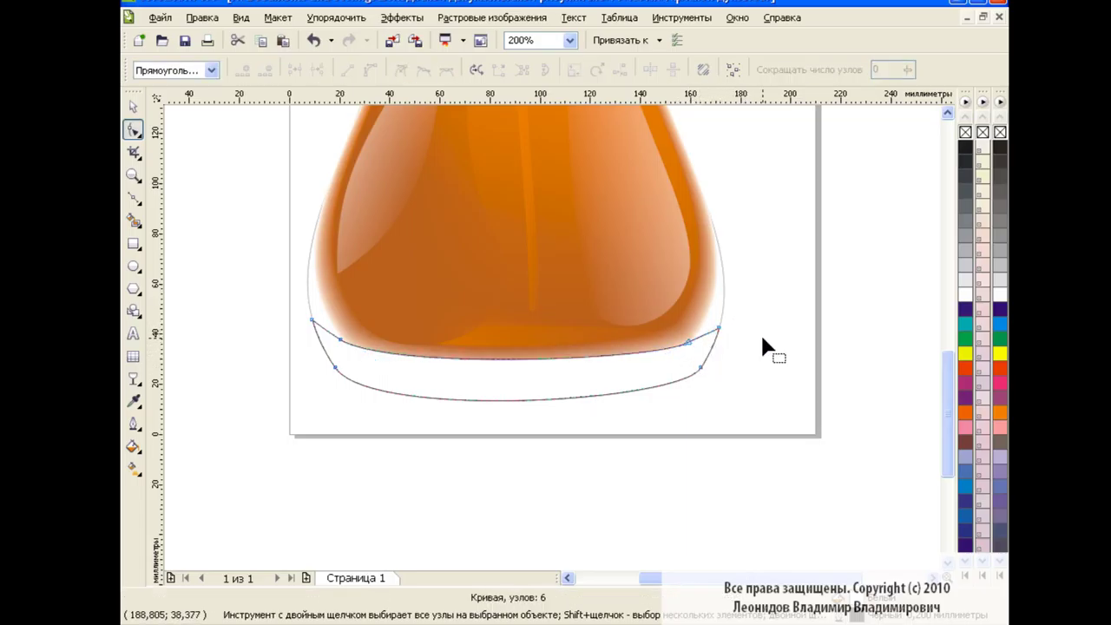
drag(720, 328, 705, 338)
click(690, 341)
click(341, 340)
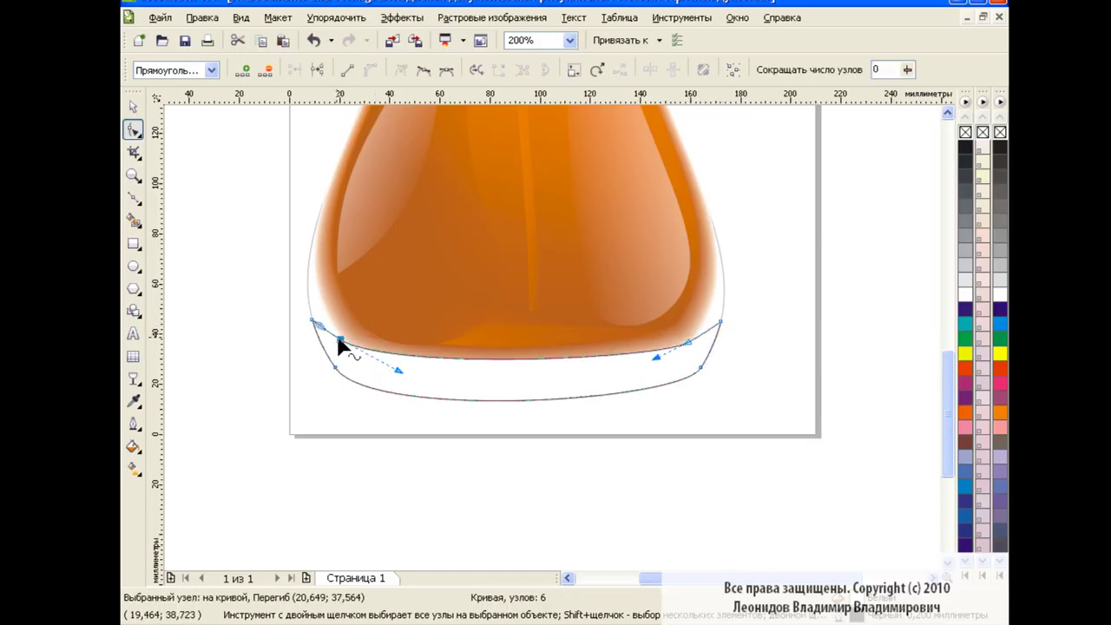
drag(317, 324, 319, 322)
click(312, 41)
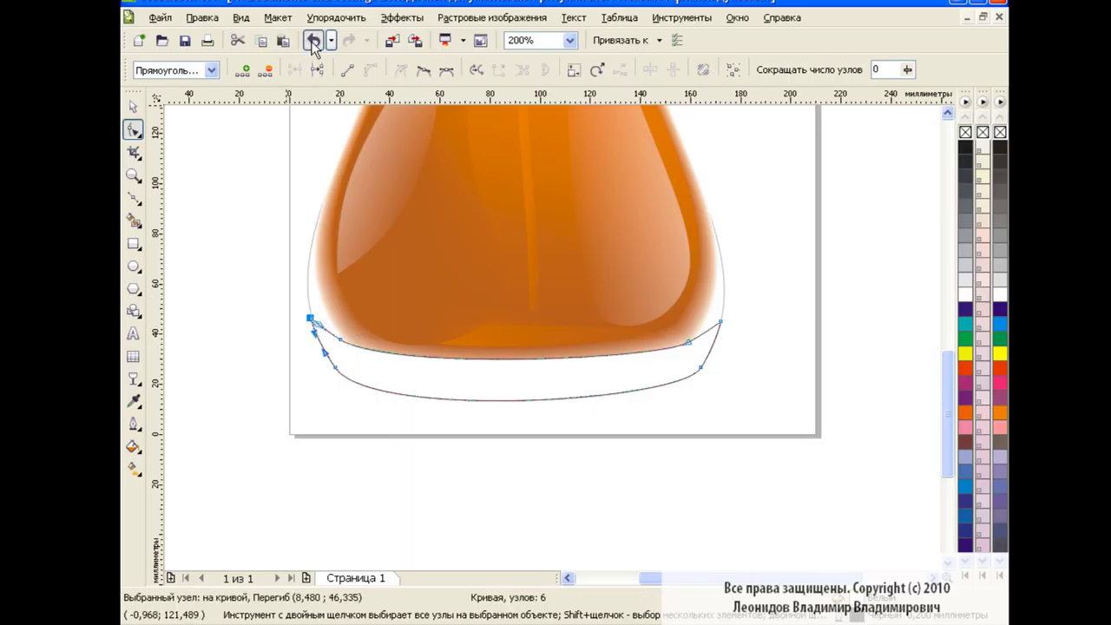
- Select the base band and open its Fountain Fill settings
click(133, 106)
click(366, 453)
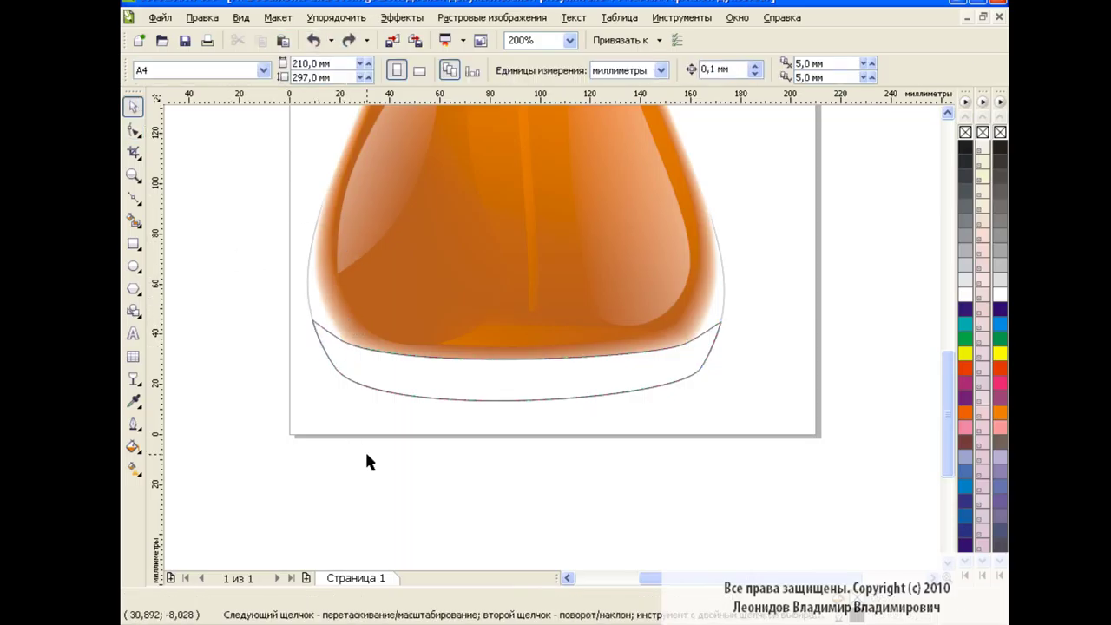
click(400, 390)
click(134, 446)
click(234, 475)
- Switch the gradient to Custom and add several grey colour stops, including 25% and 47%
click(492, 297)
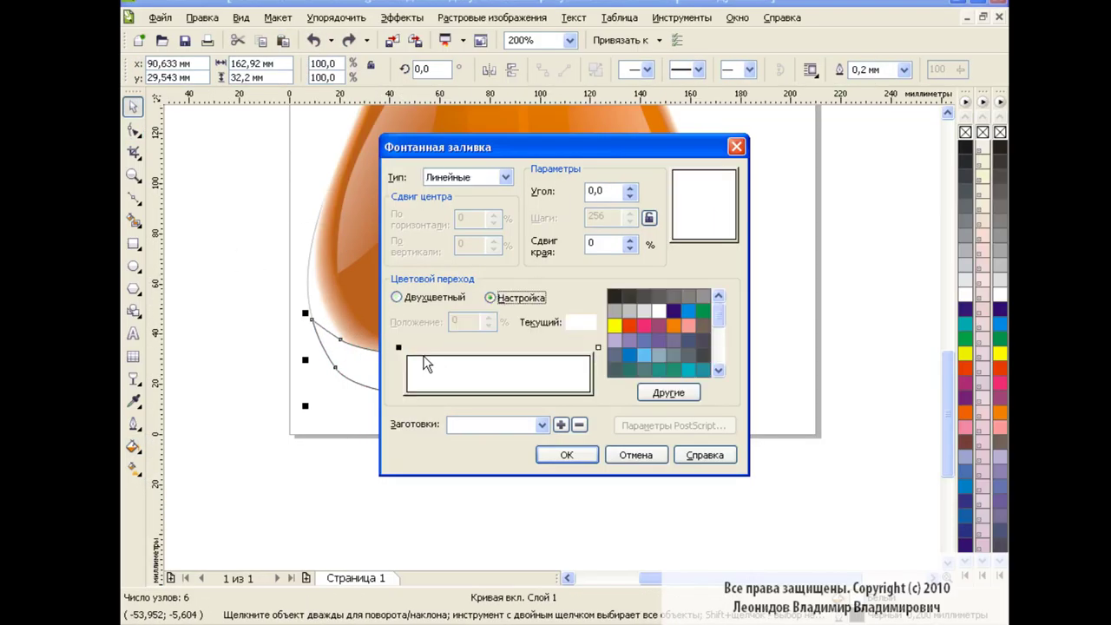
double_click(424, 351)
click(649, 311)
double_click(452, 347)
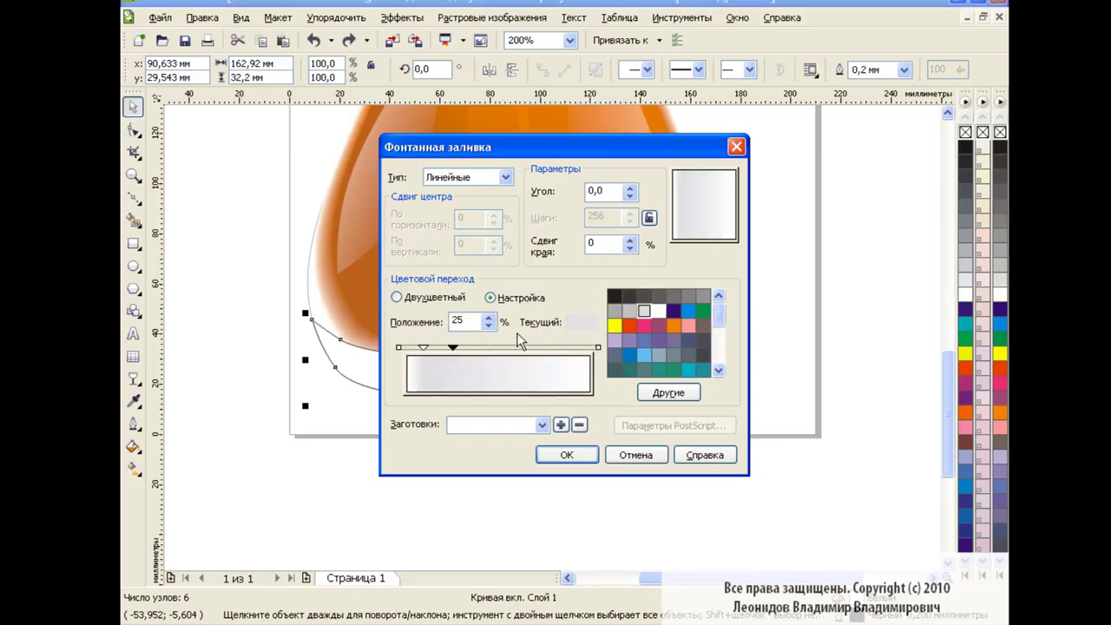
click(662, 298)
double_click(492, 348)
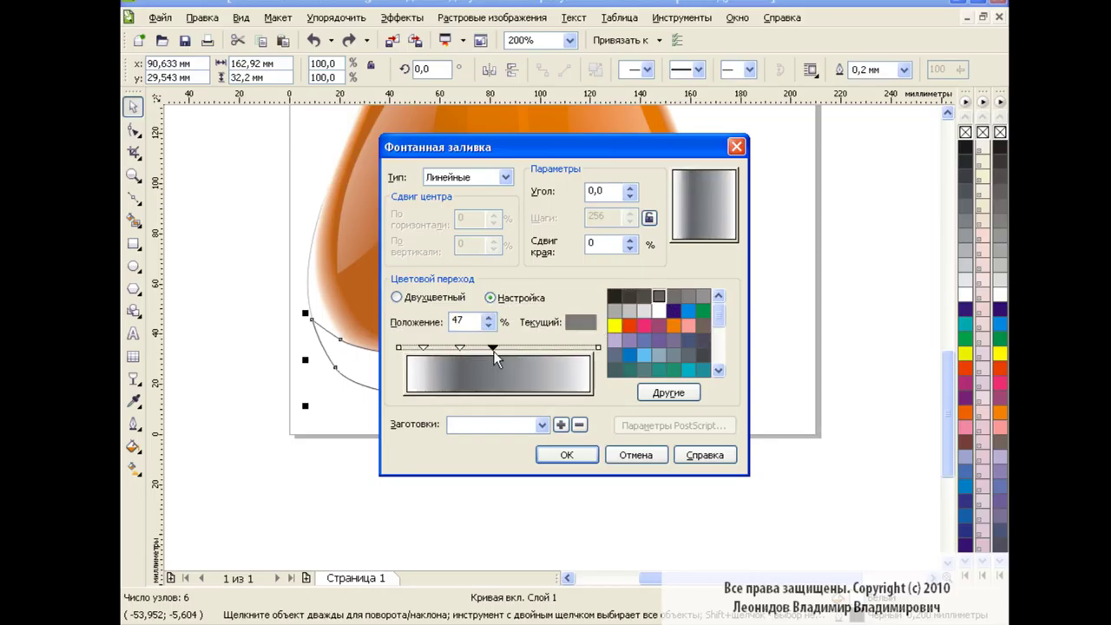
click(615, 310)
double_click(527, 347)
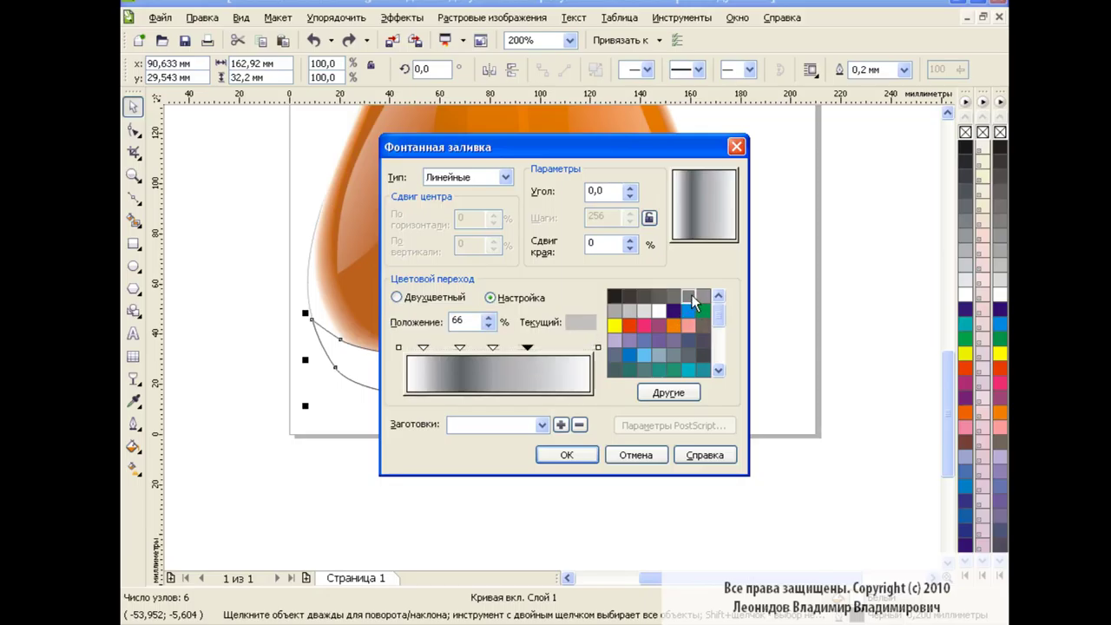
click(688, 297)
double_click(568, 347)
click(597, 348)
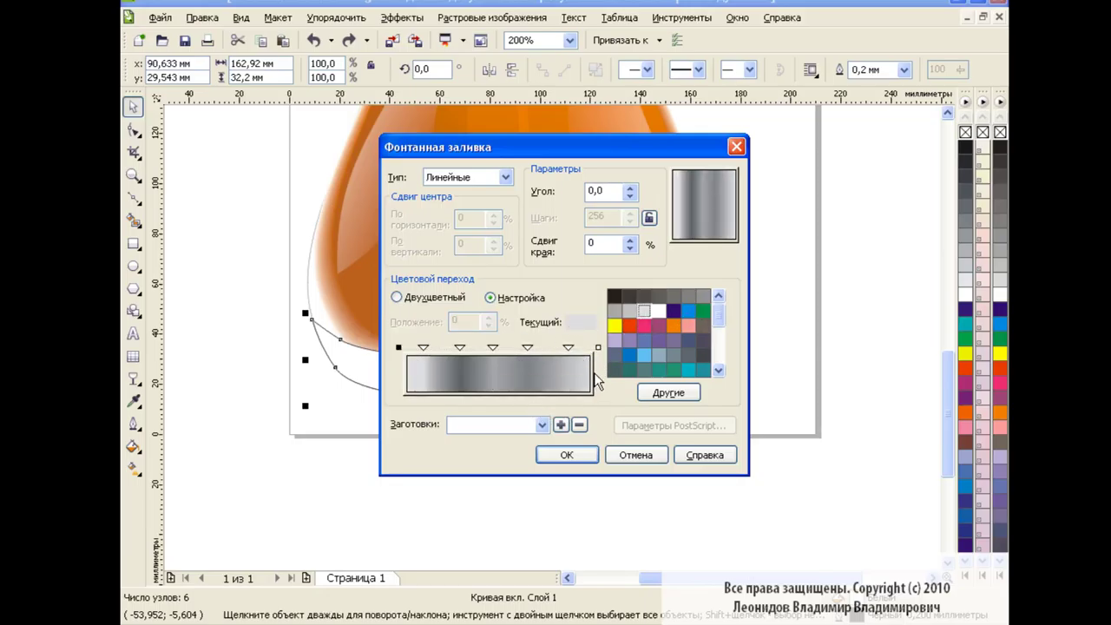
- Reposition the grey stops, apply the gradient, then reopen Fountain Fill
click(460, 347)
drag(462, 347, 497, 349)
mouse_move(422, 347)
mouse_down()
mouse_move(434, 349)
mouse_move(420, 349)
mouse_up()
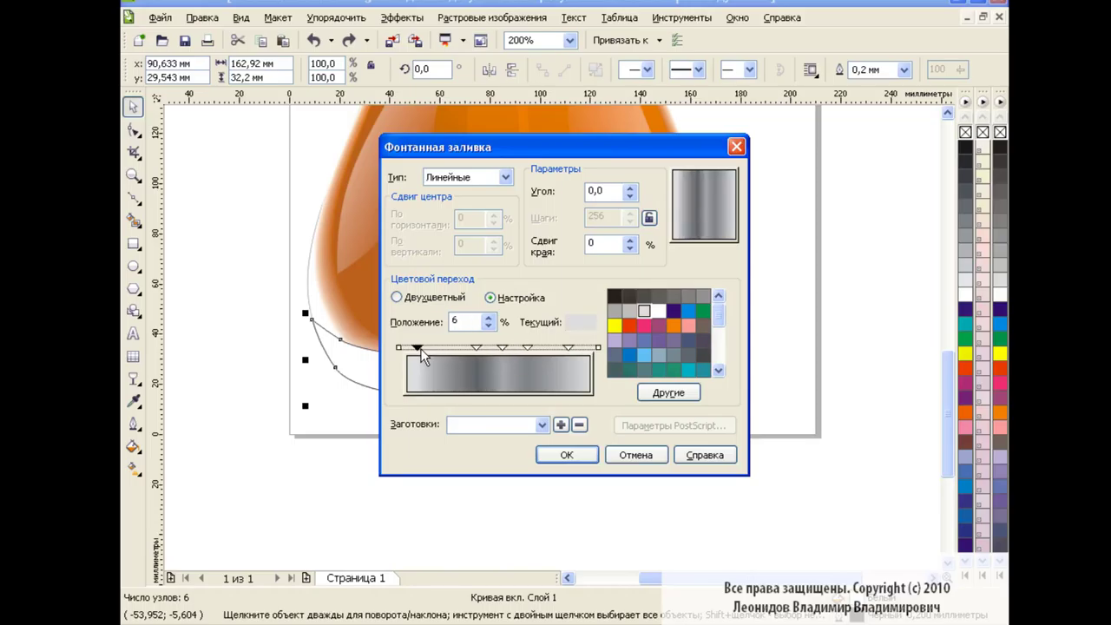
drag(568, 347, 557, 349)
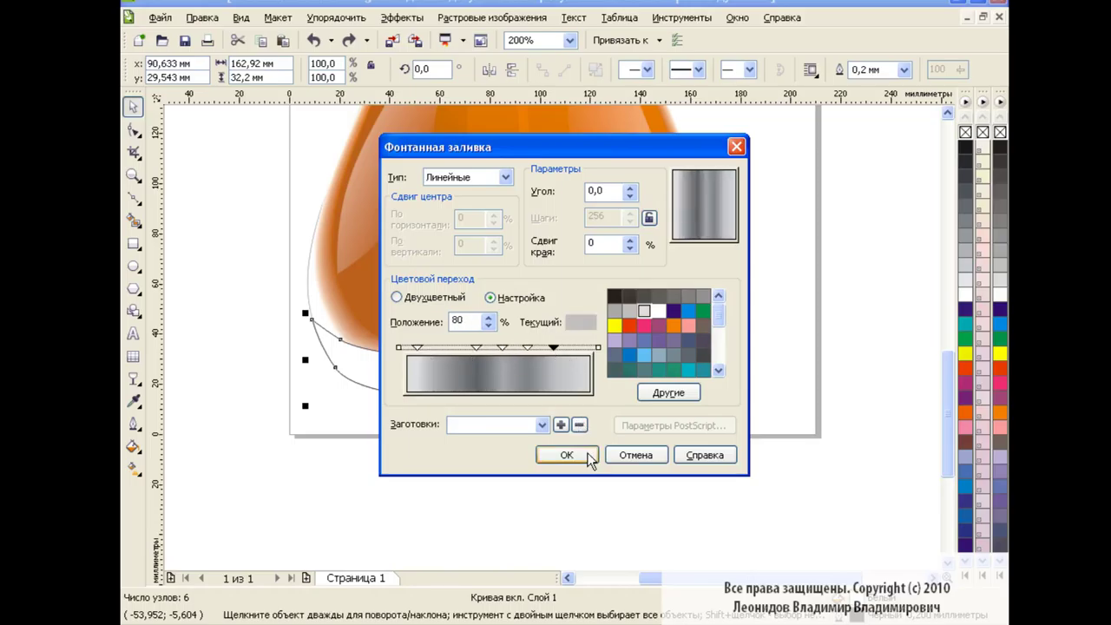
click(567, 454)
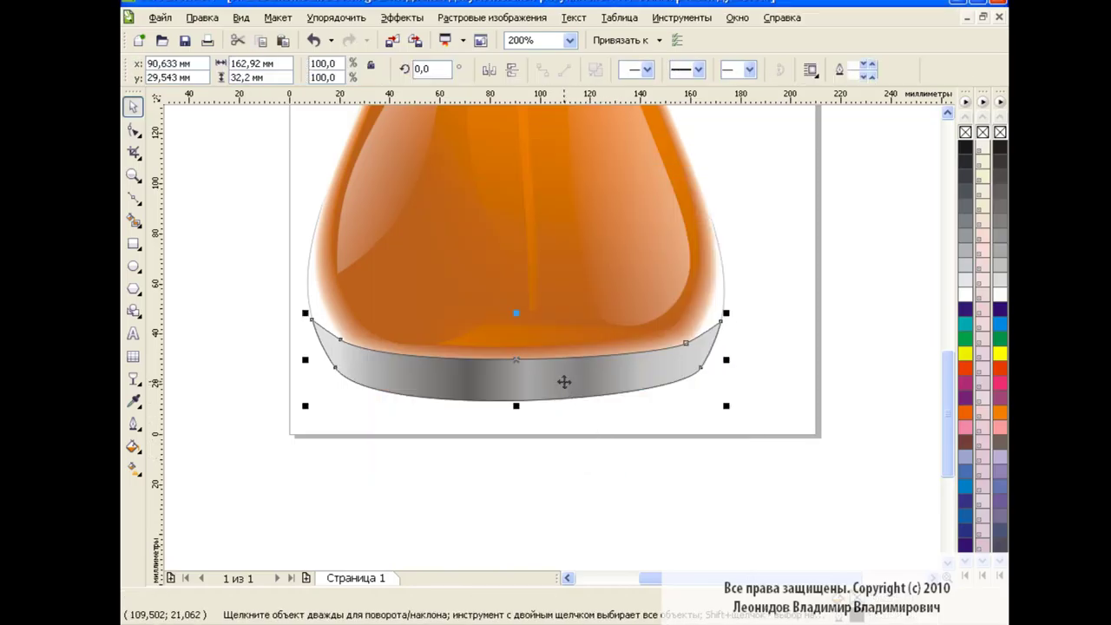
click(134, 446)
click(186, 477)
- Move stops to 35% and 43% and add a new stop at 79%
drag(419, 354, 476, 356)
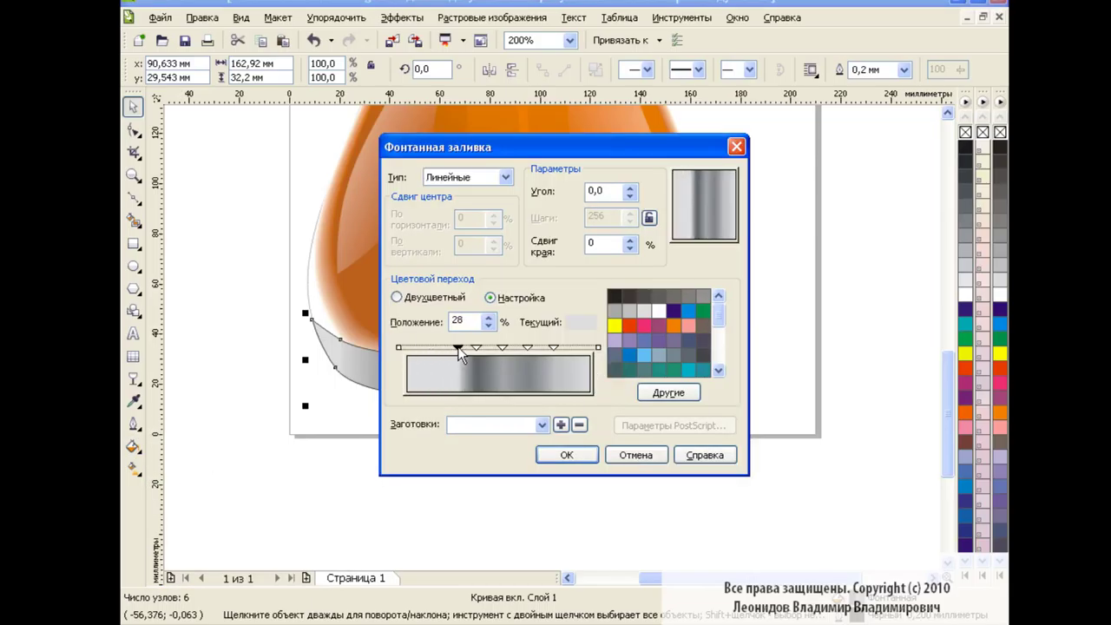
click(501, 348)
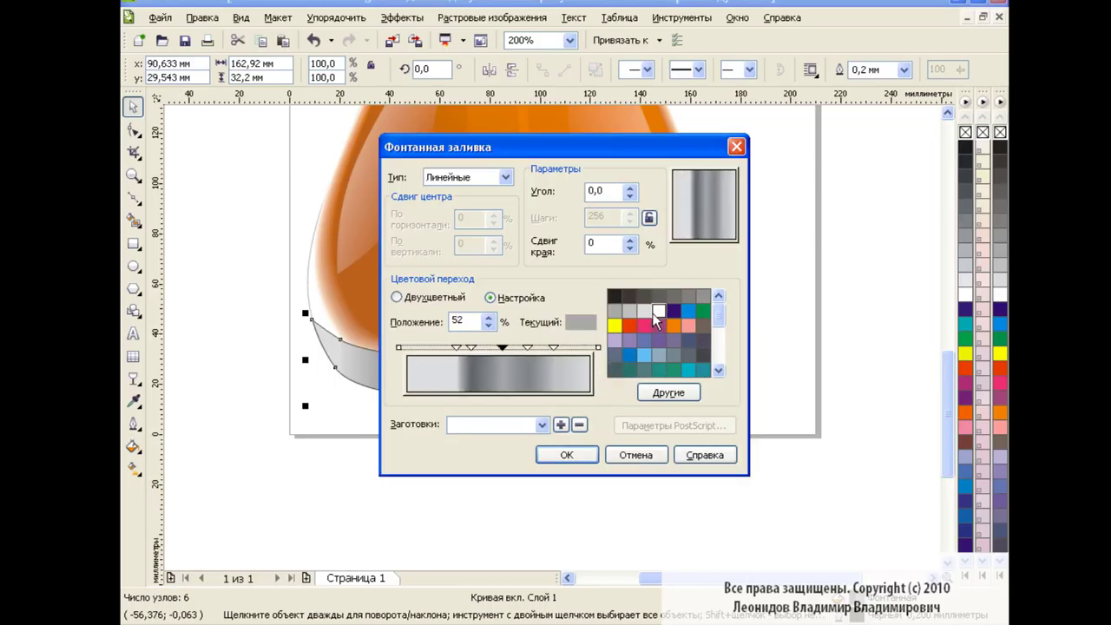
mouse_move(504, 349)
mouse_down()
mouse_move(487, 350)
mouse_move(539, 348)
mouse_up()
click(527, 348)
click(597, 348)
double_click(556, 348)
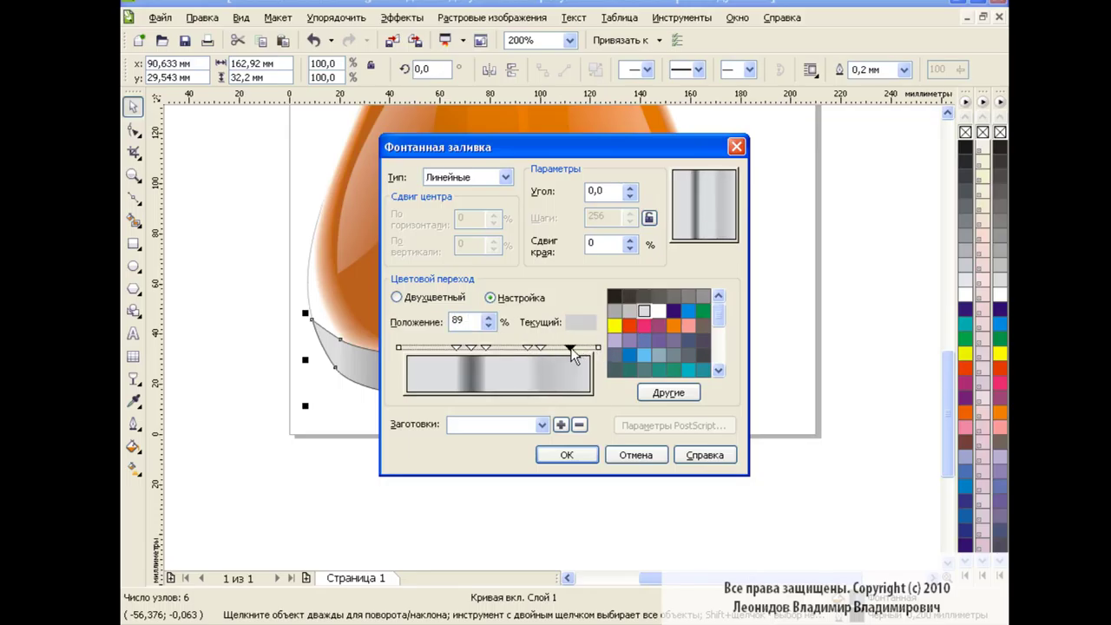
- Make the left end white and recolour the 27%, 35% and 54% stops light and mid grey
click(399, 348)
click(658, 312)
click(456, 347)
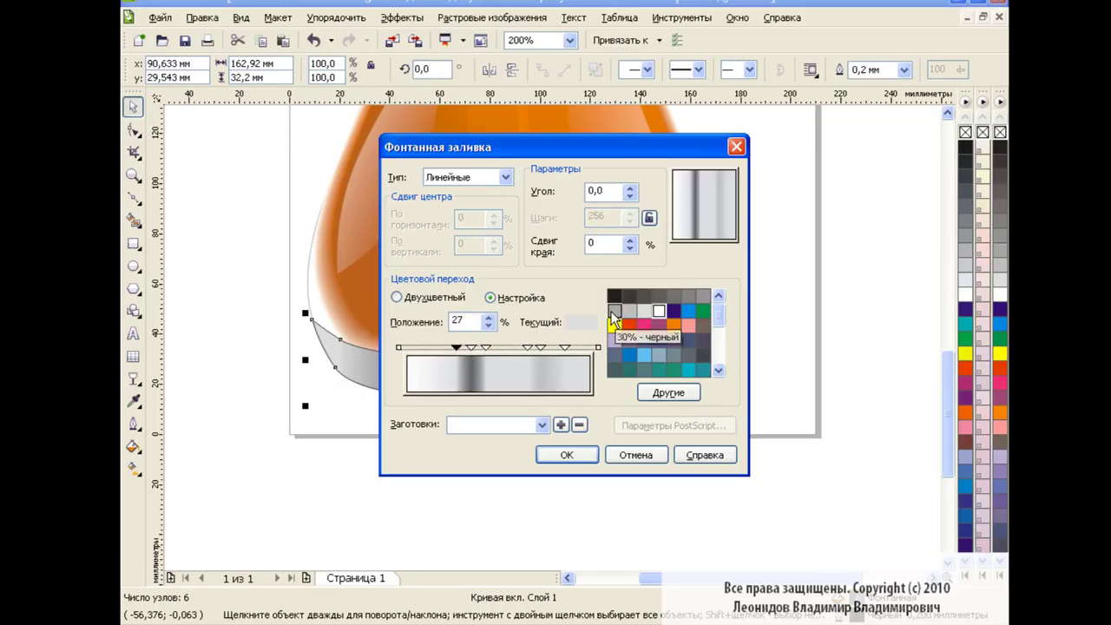
click(614, 310)
click(643, 310)
click(470, 347)
click(629, 310)
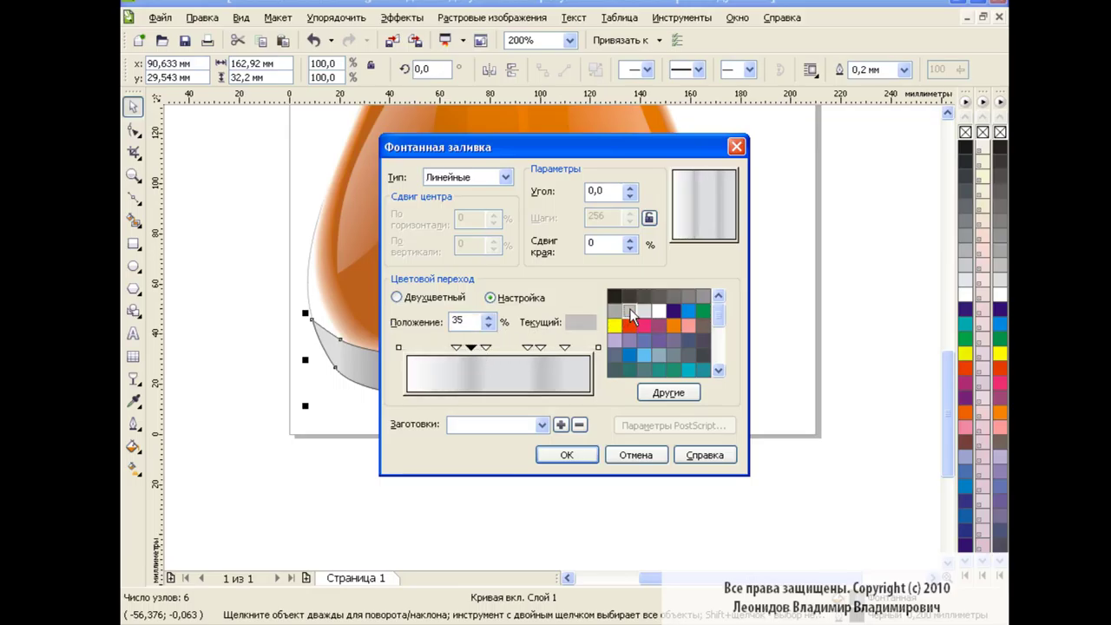
click(613, 311)
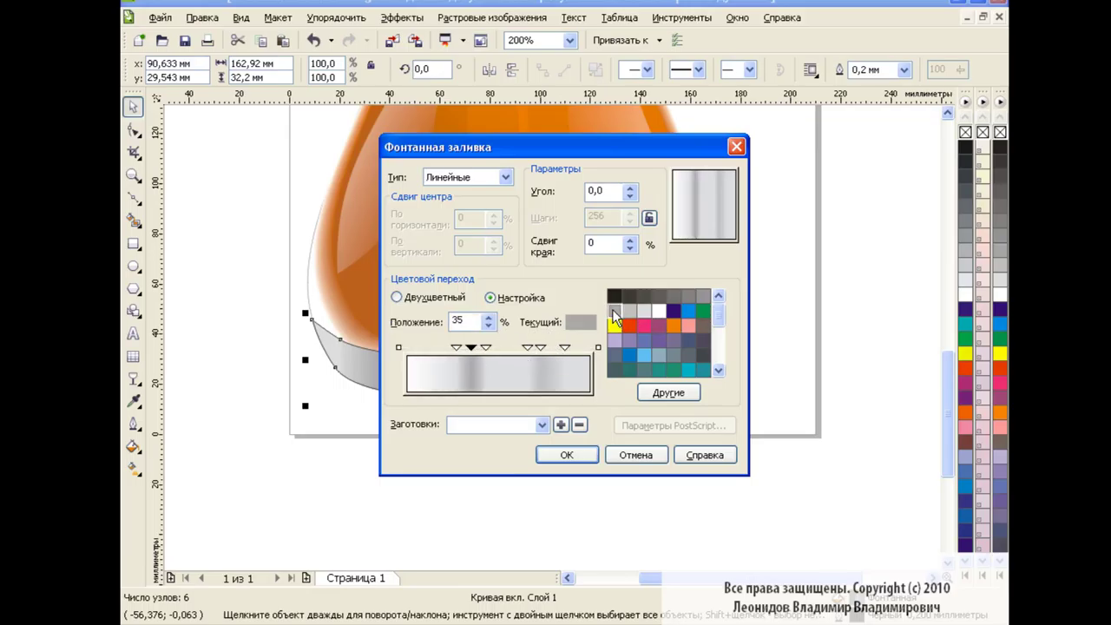
click(485, 347)
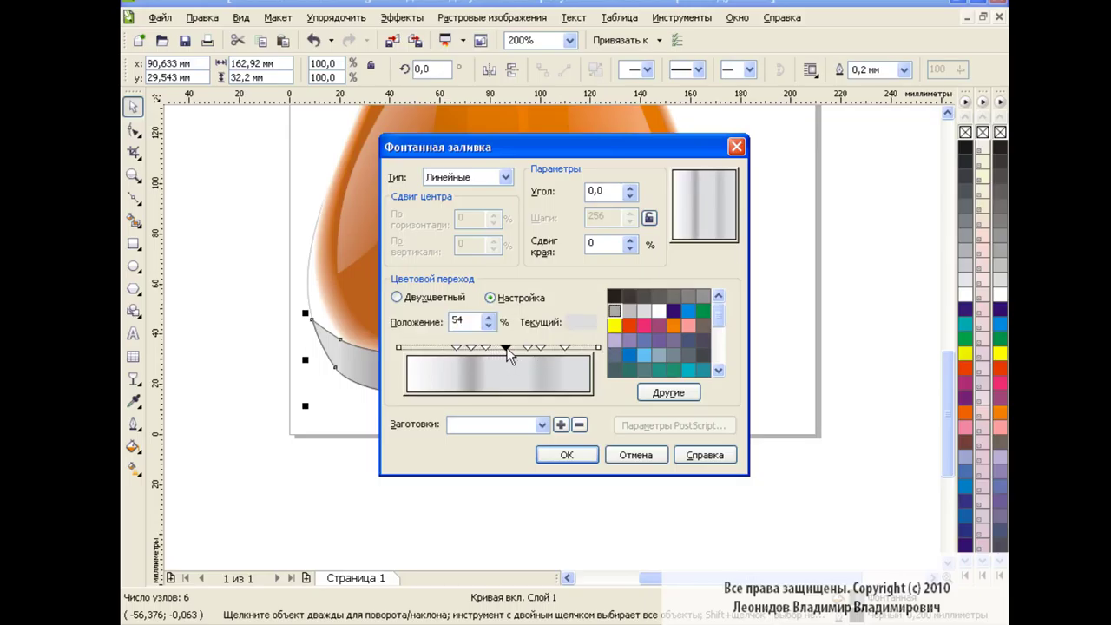
click(614, 314)
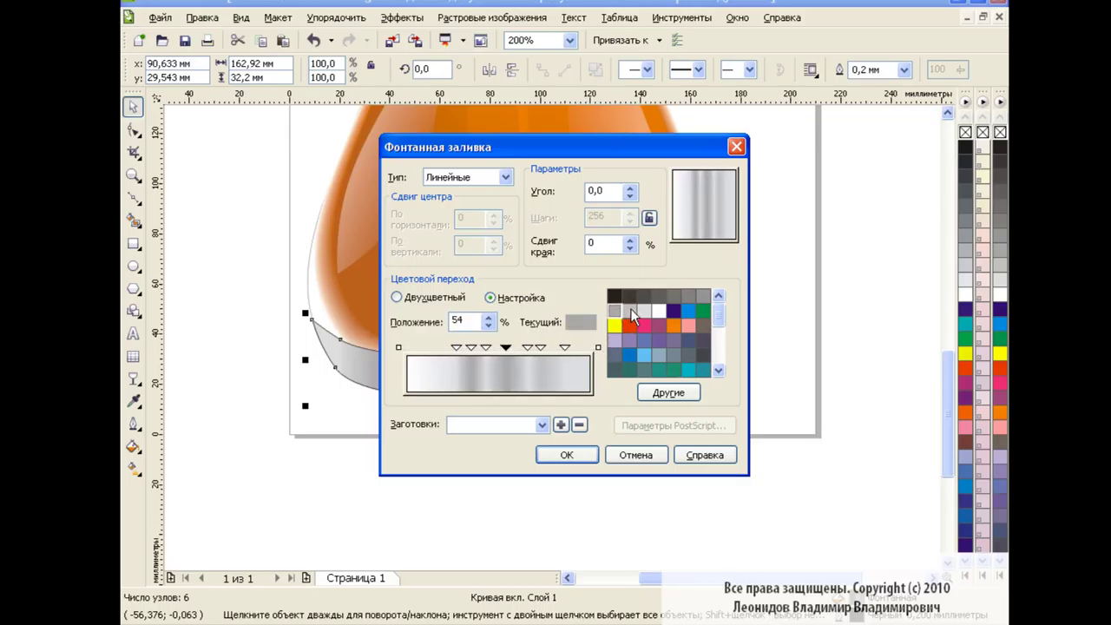
- Add a light grey stop at 50%, shift a stop near 80%, and apply the silver gradient
double_click(498, 348)
click(645, 312)
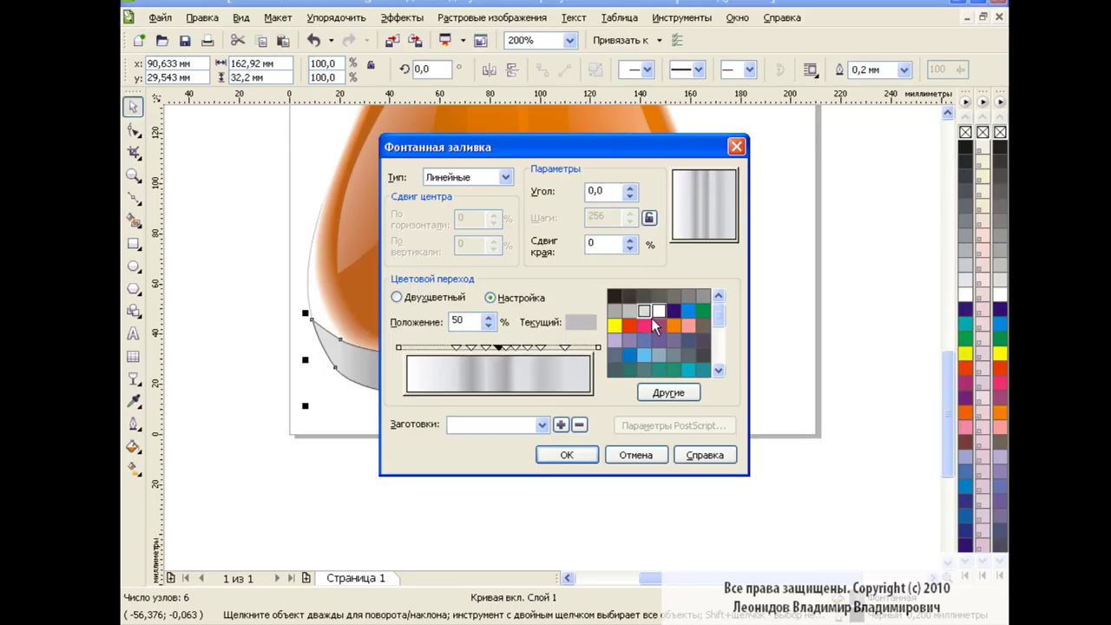
drag(565, 347, 548, 353)
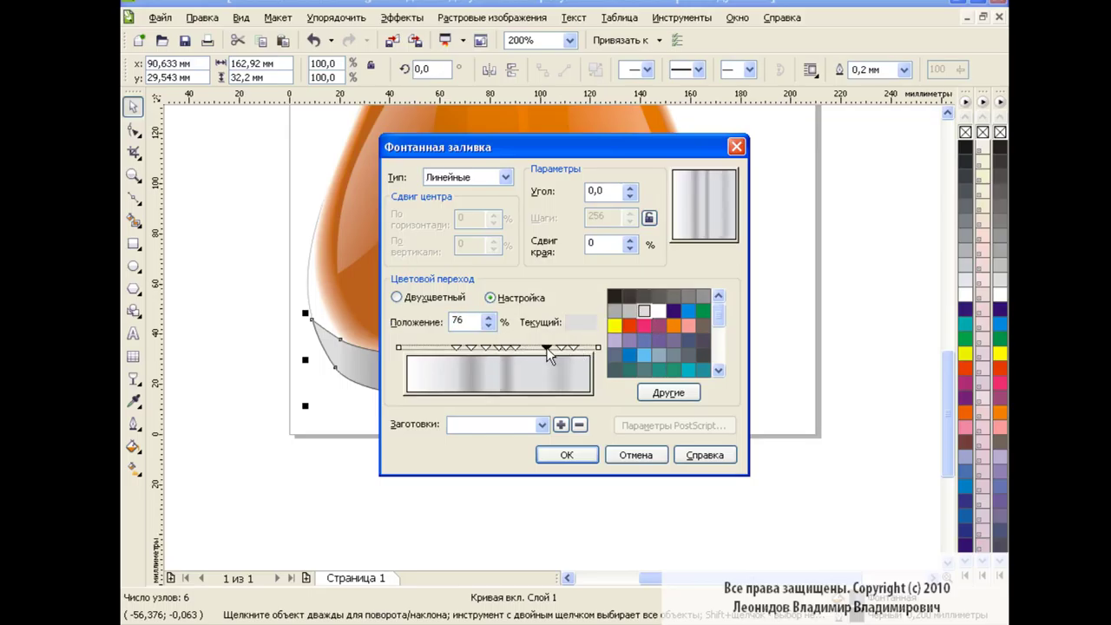
click(567, 455)
click(791, 327)
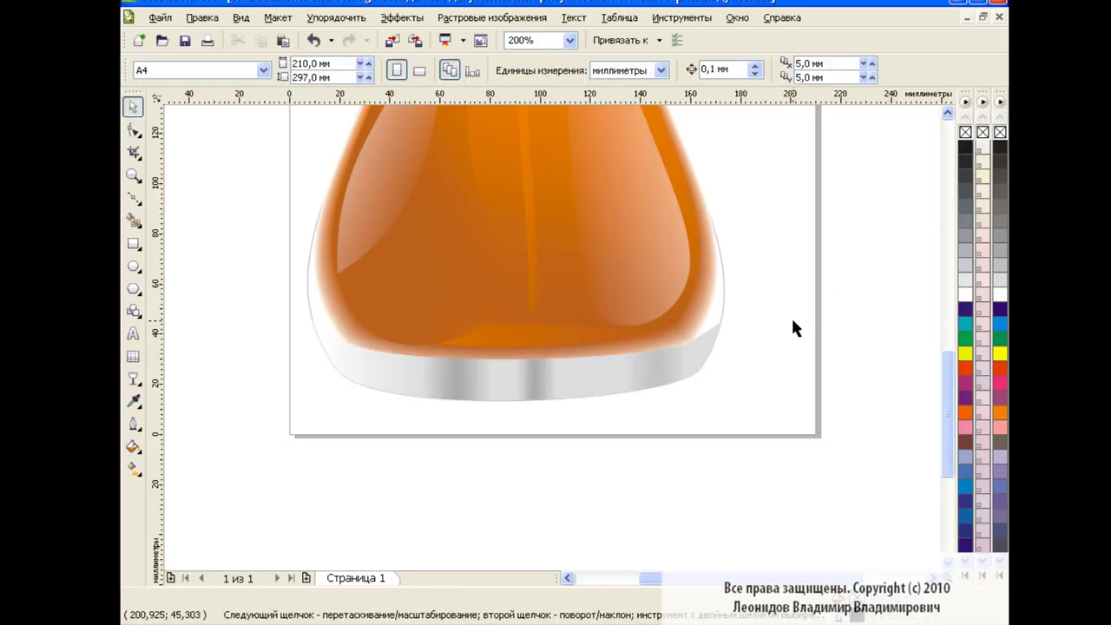
- Zoom to 100% to view the whole bottle
click(570, 40)
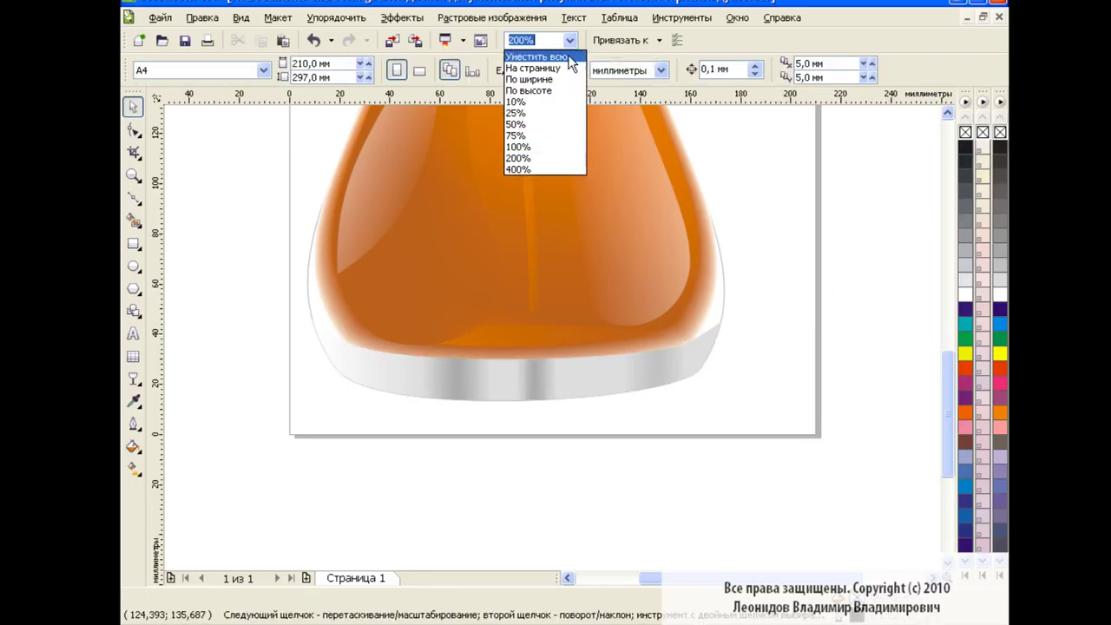
click(555, 147)
drag(947, 413, 947, 326)
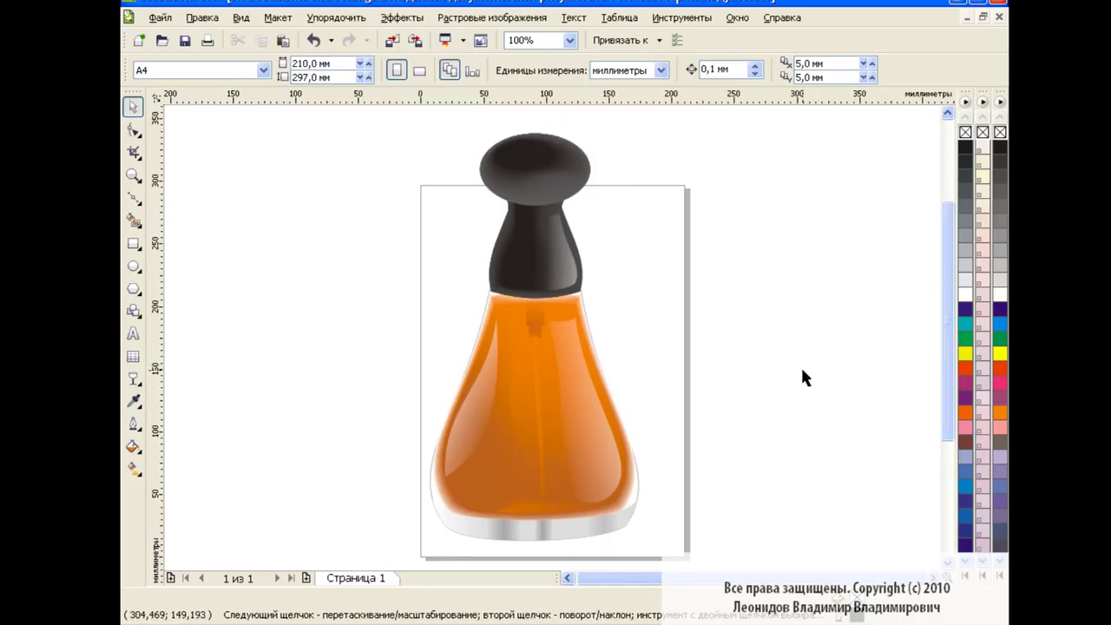
- Lighten the end stop colour of the base band's fountain fill
click(626, 519)
click(133, 446)
click(180, 475)
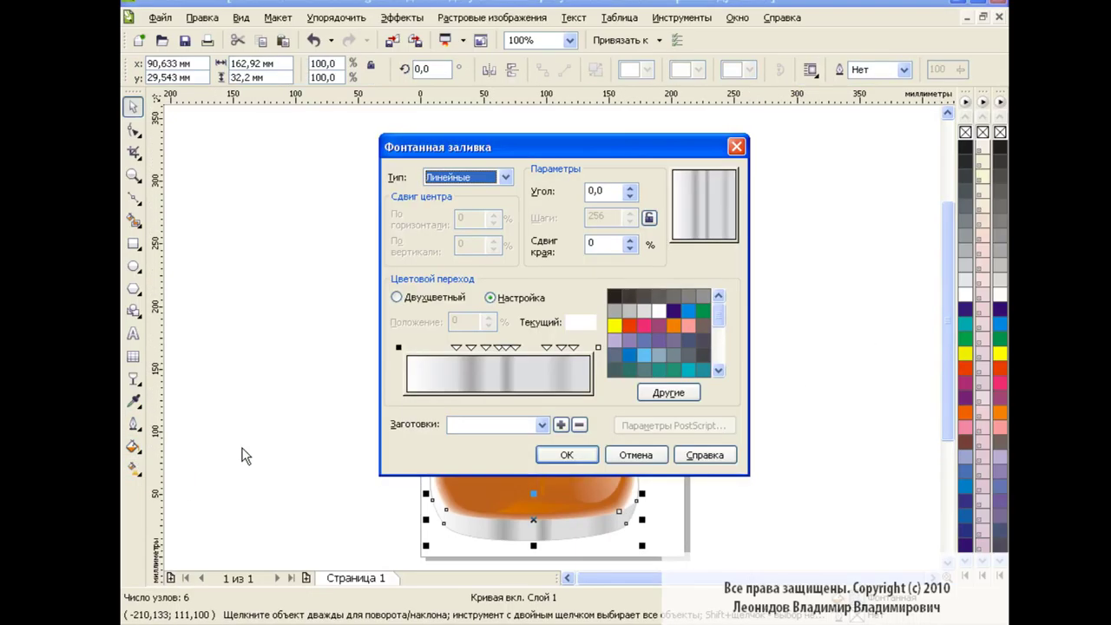
click(598, 348)
click(659, 309)
click(566, 455)
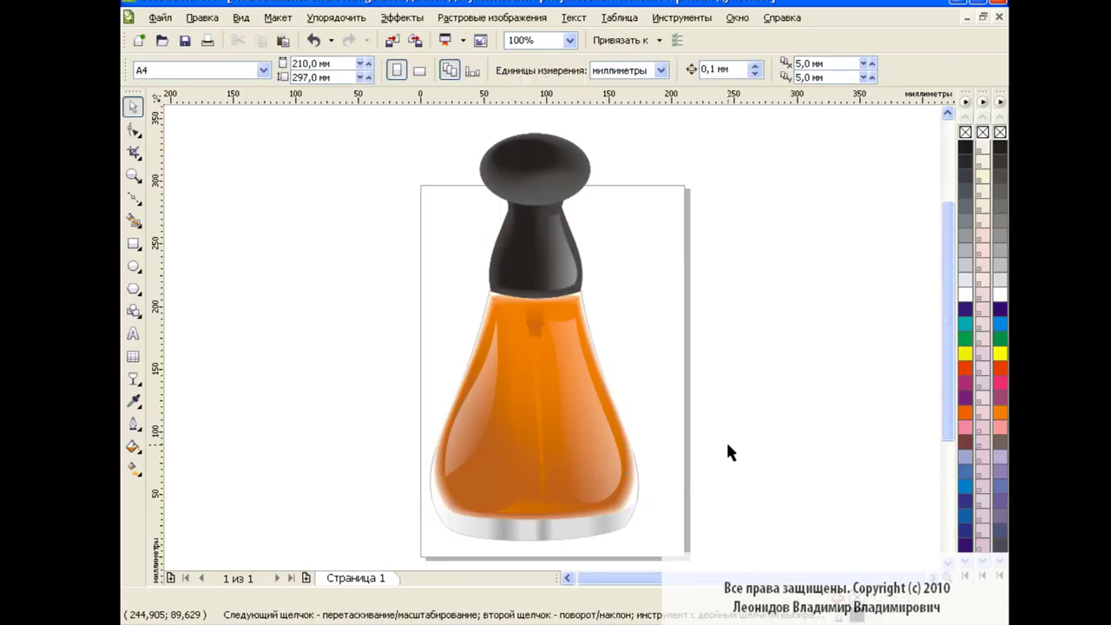